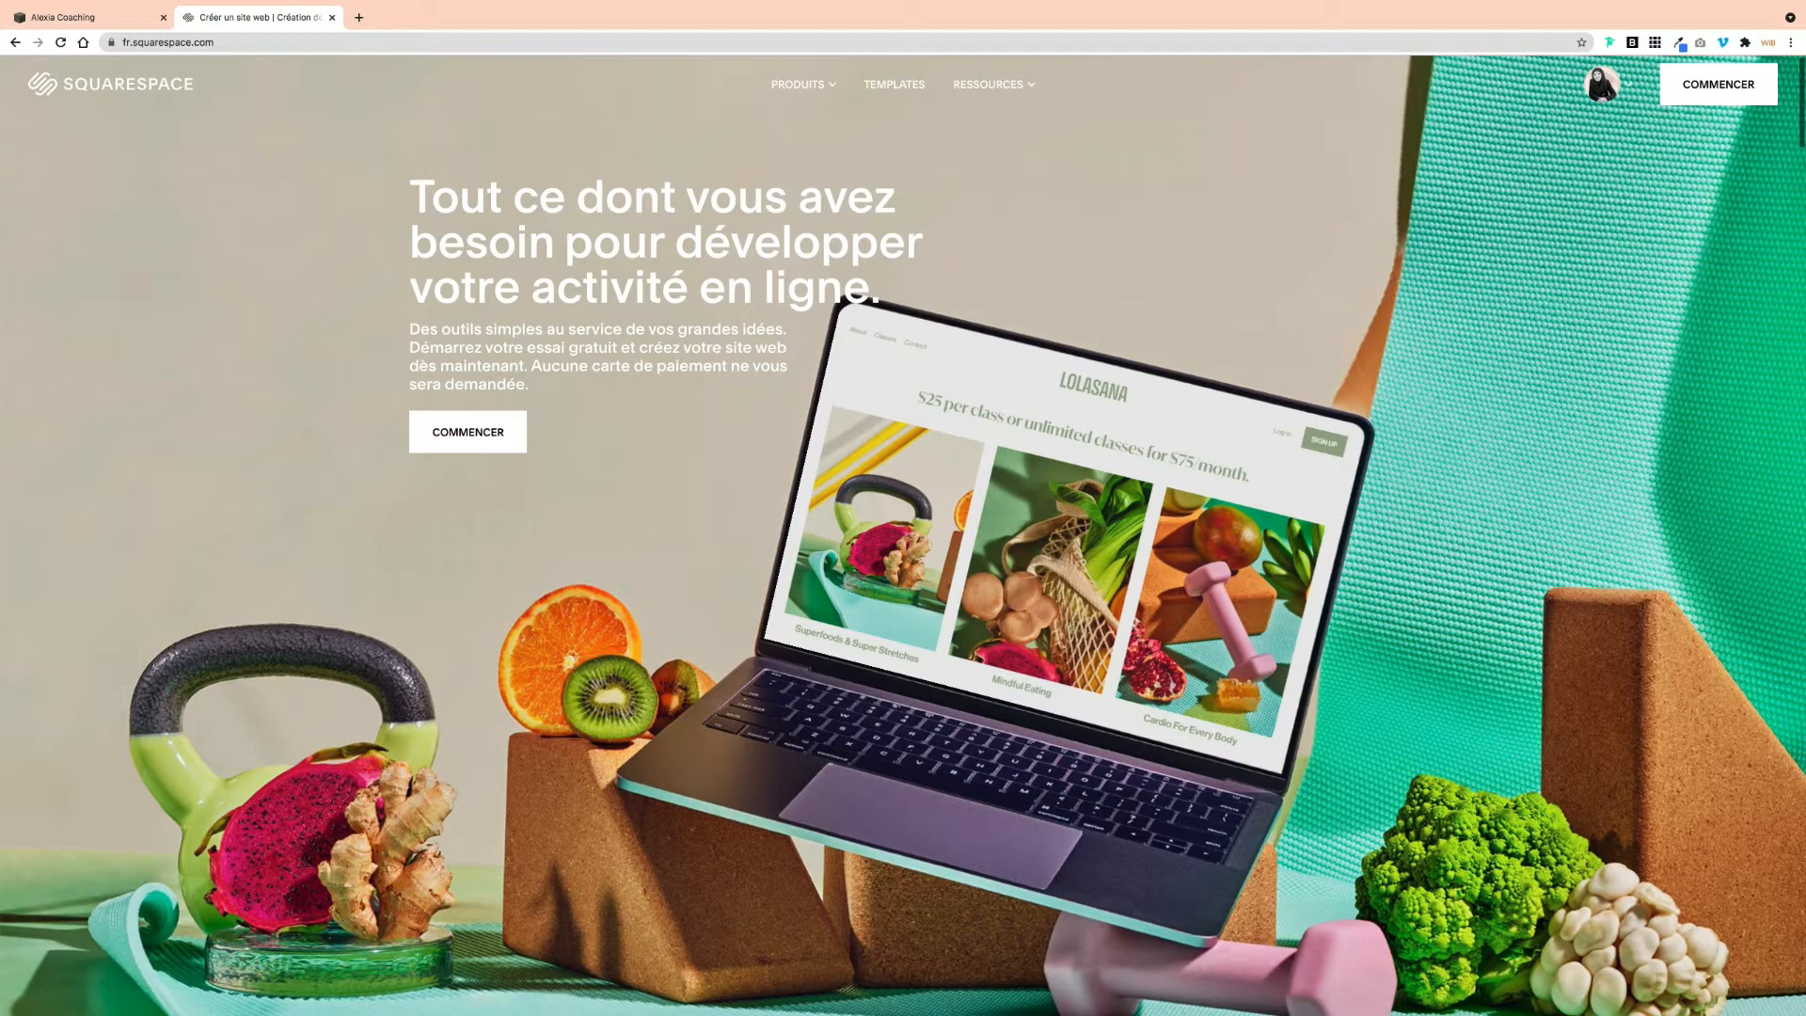
Step: Open the Squarespace website templates gallery and browse the popular designs
scroll(903, 537, down, 10)
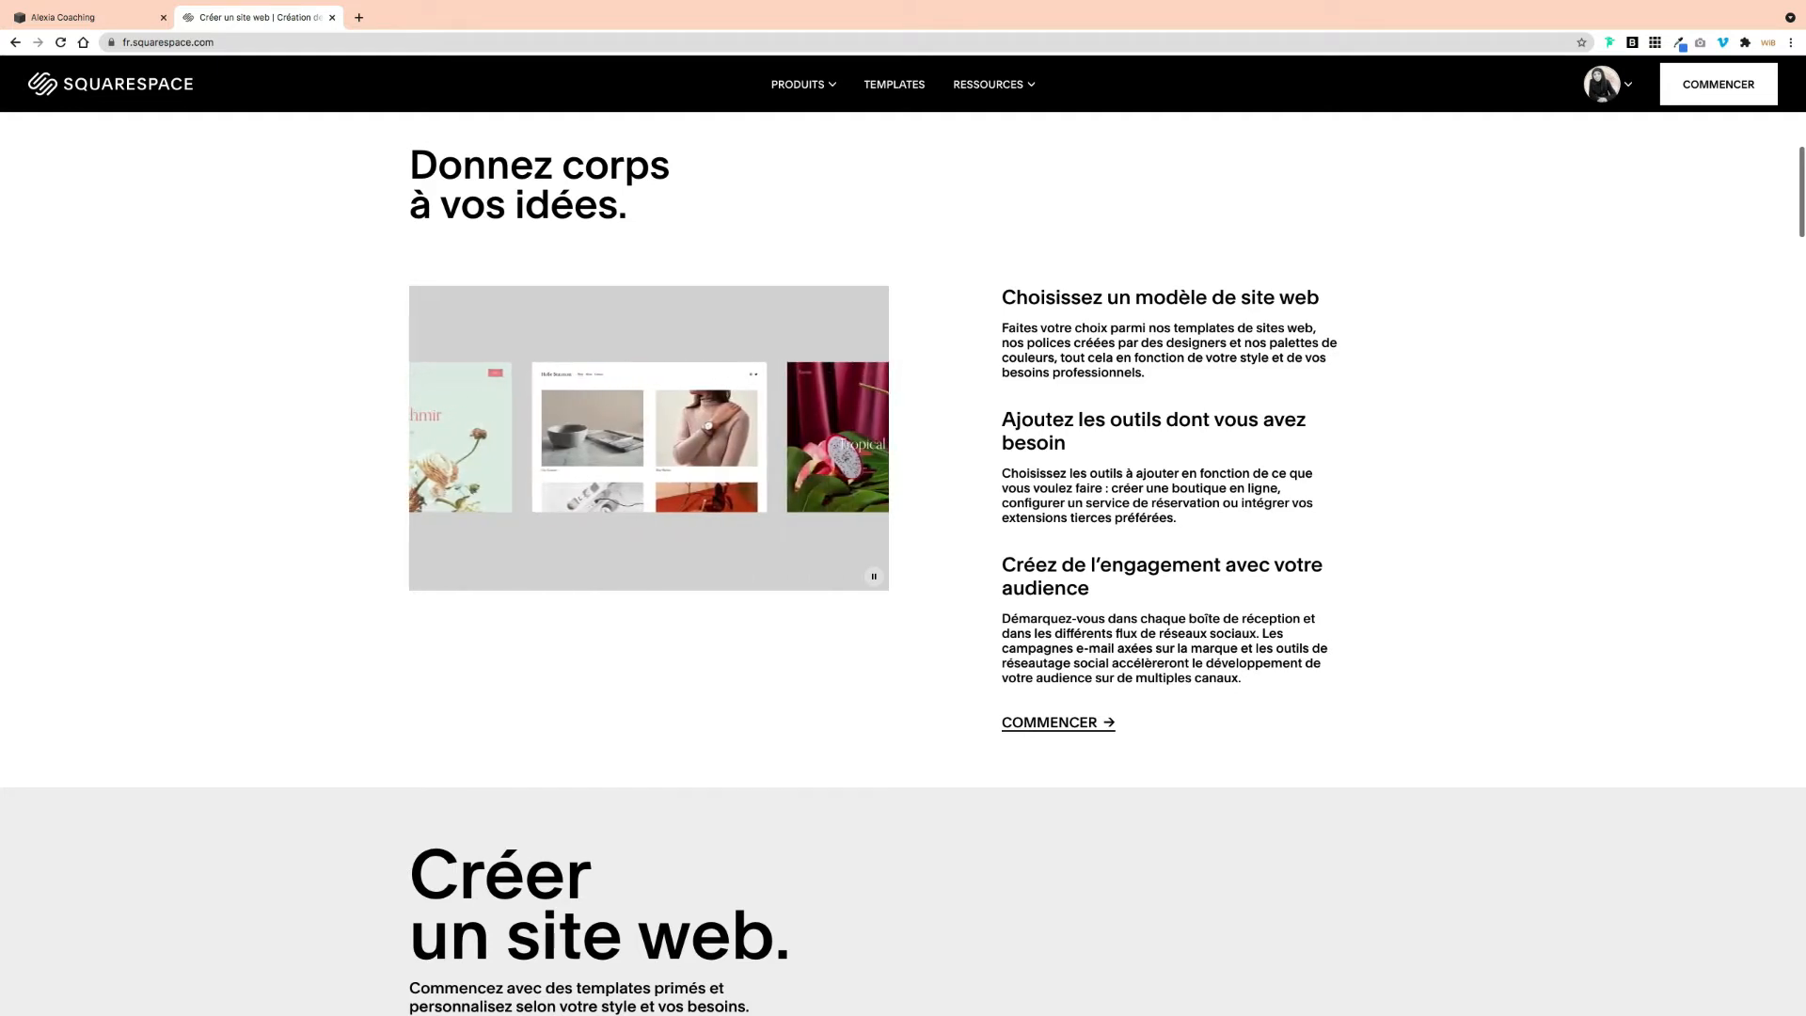
click(895, 85)
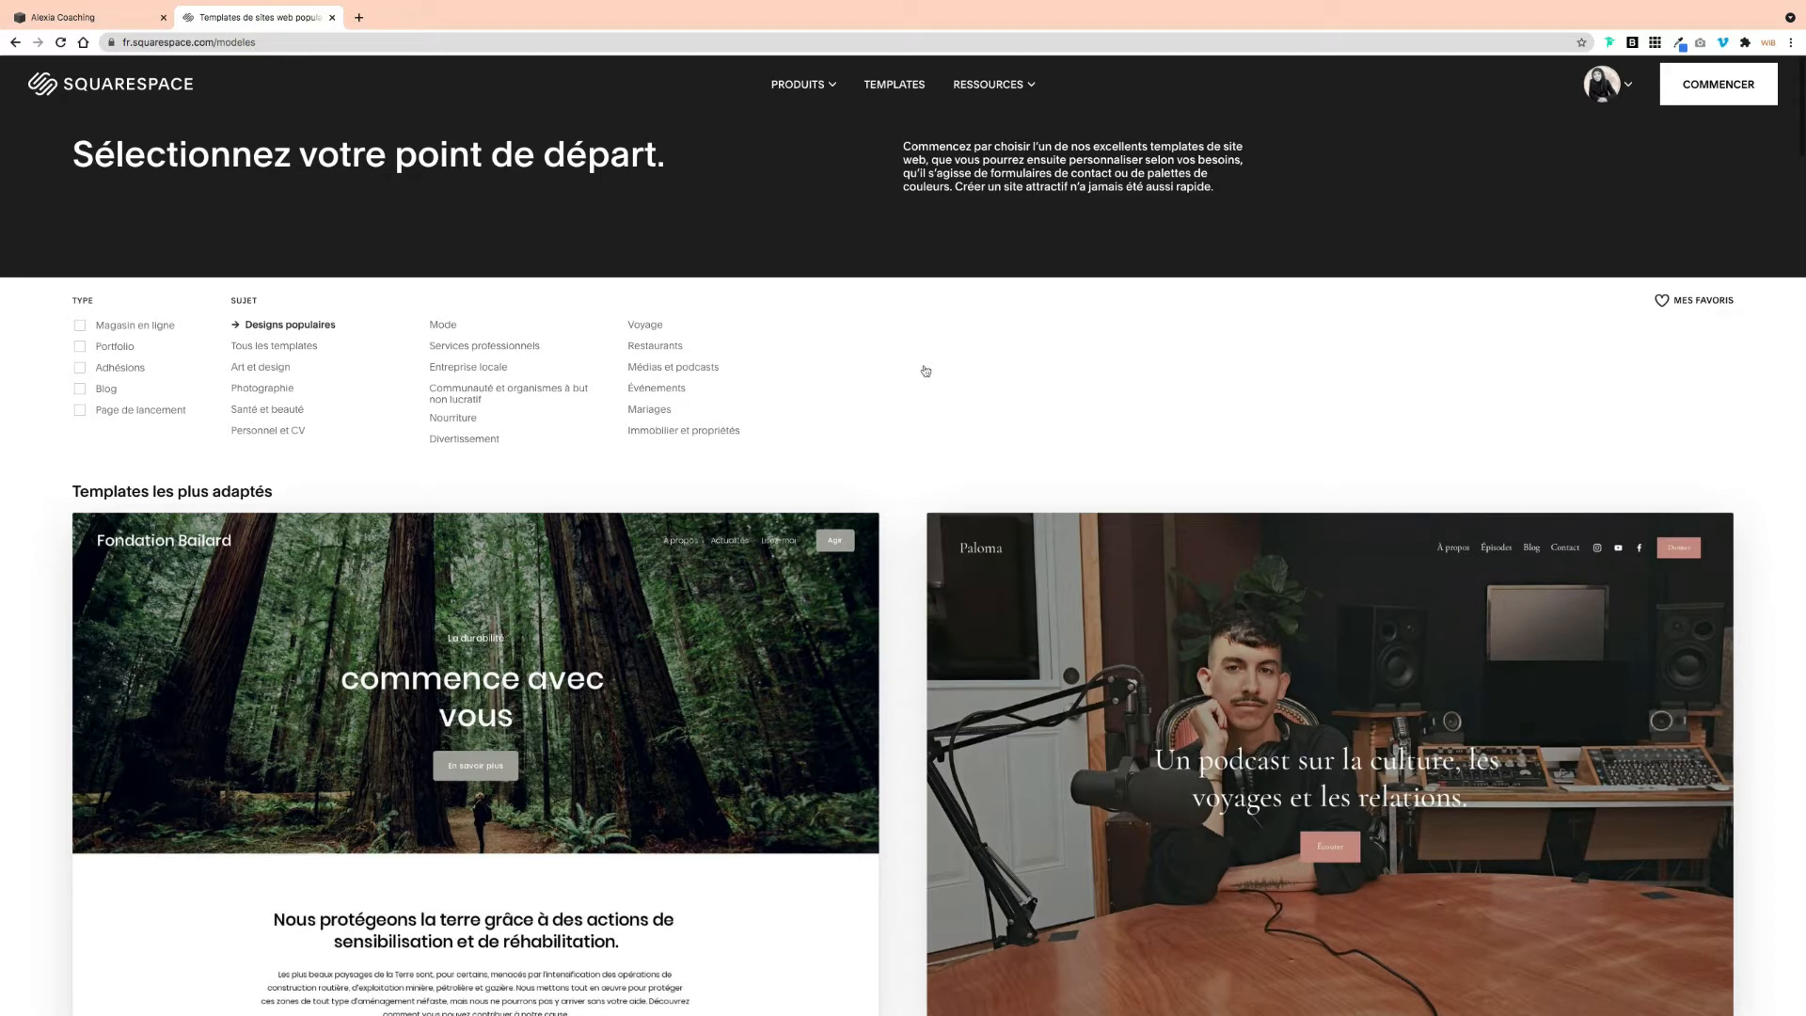
scroll(926, 370, down, 5)
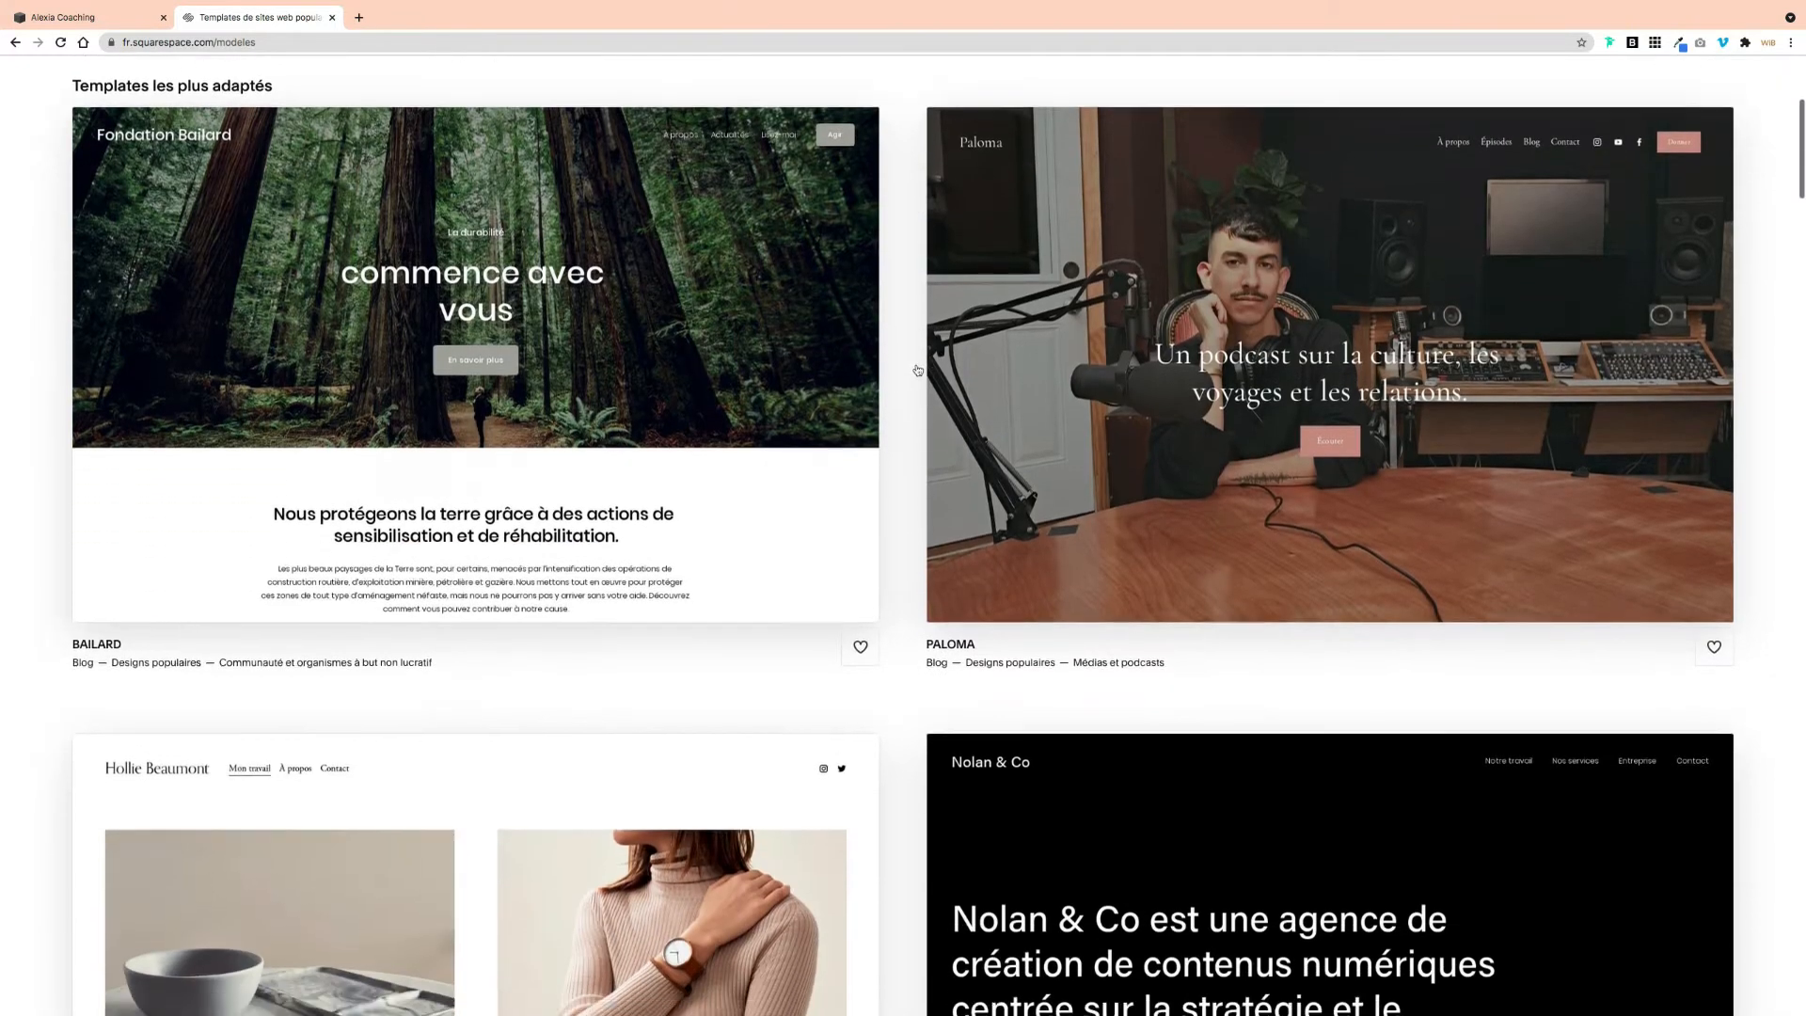
scroll(918, 370, down, 3)
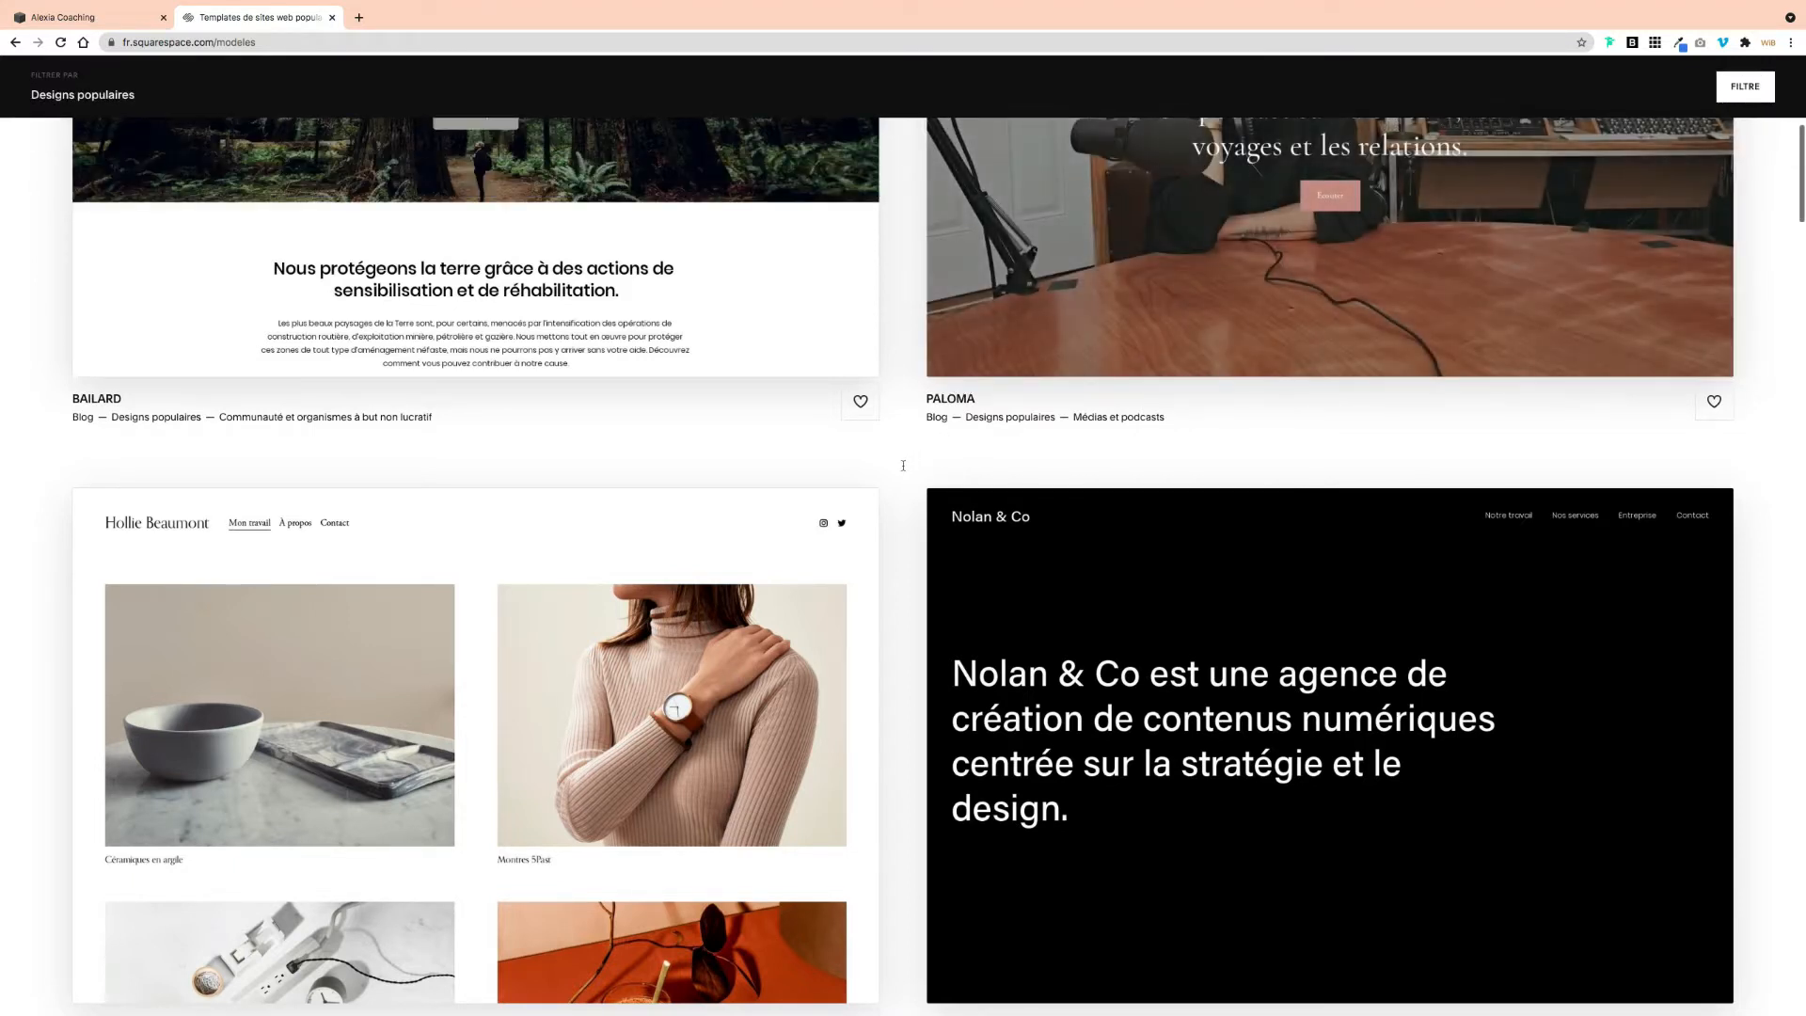
scroll(903, 465, up, 7)
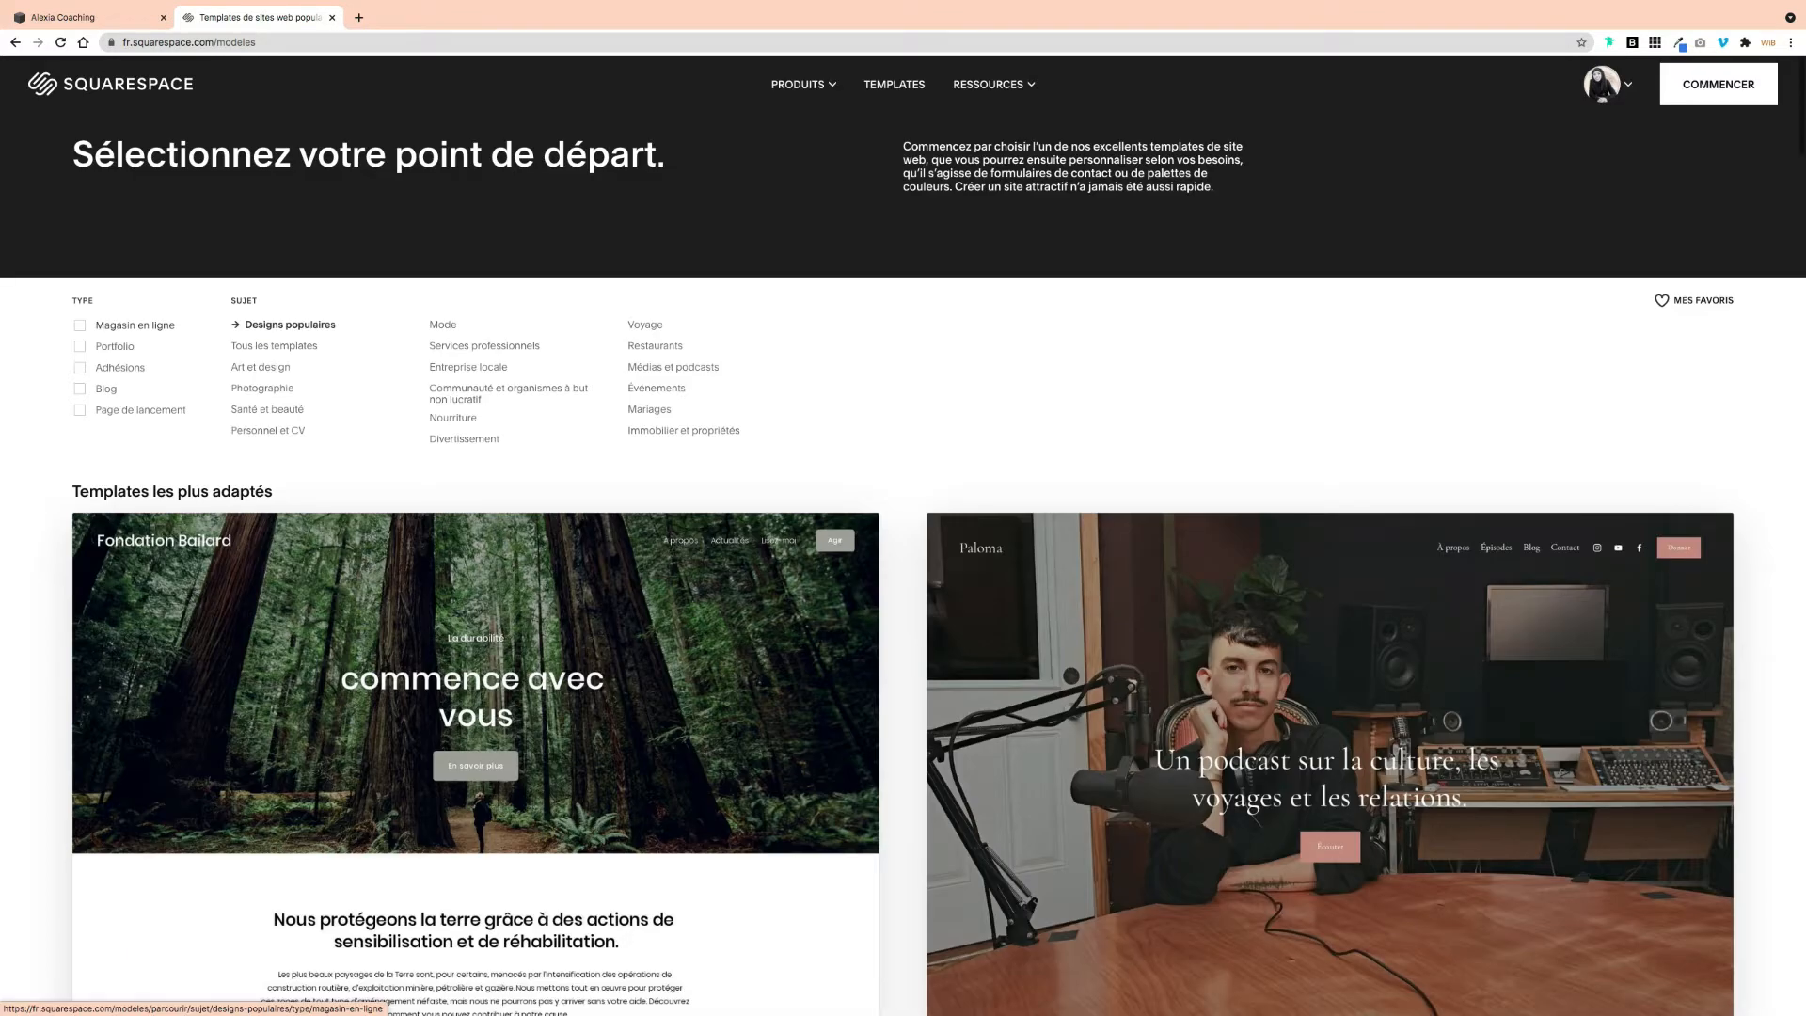
Step: Filter the popular designs by the Blog type and browse the matching templates
click(80, 391)
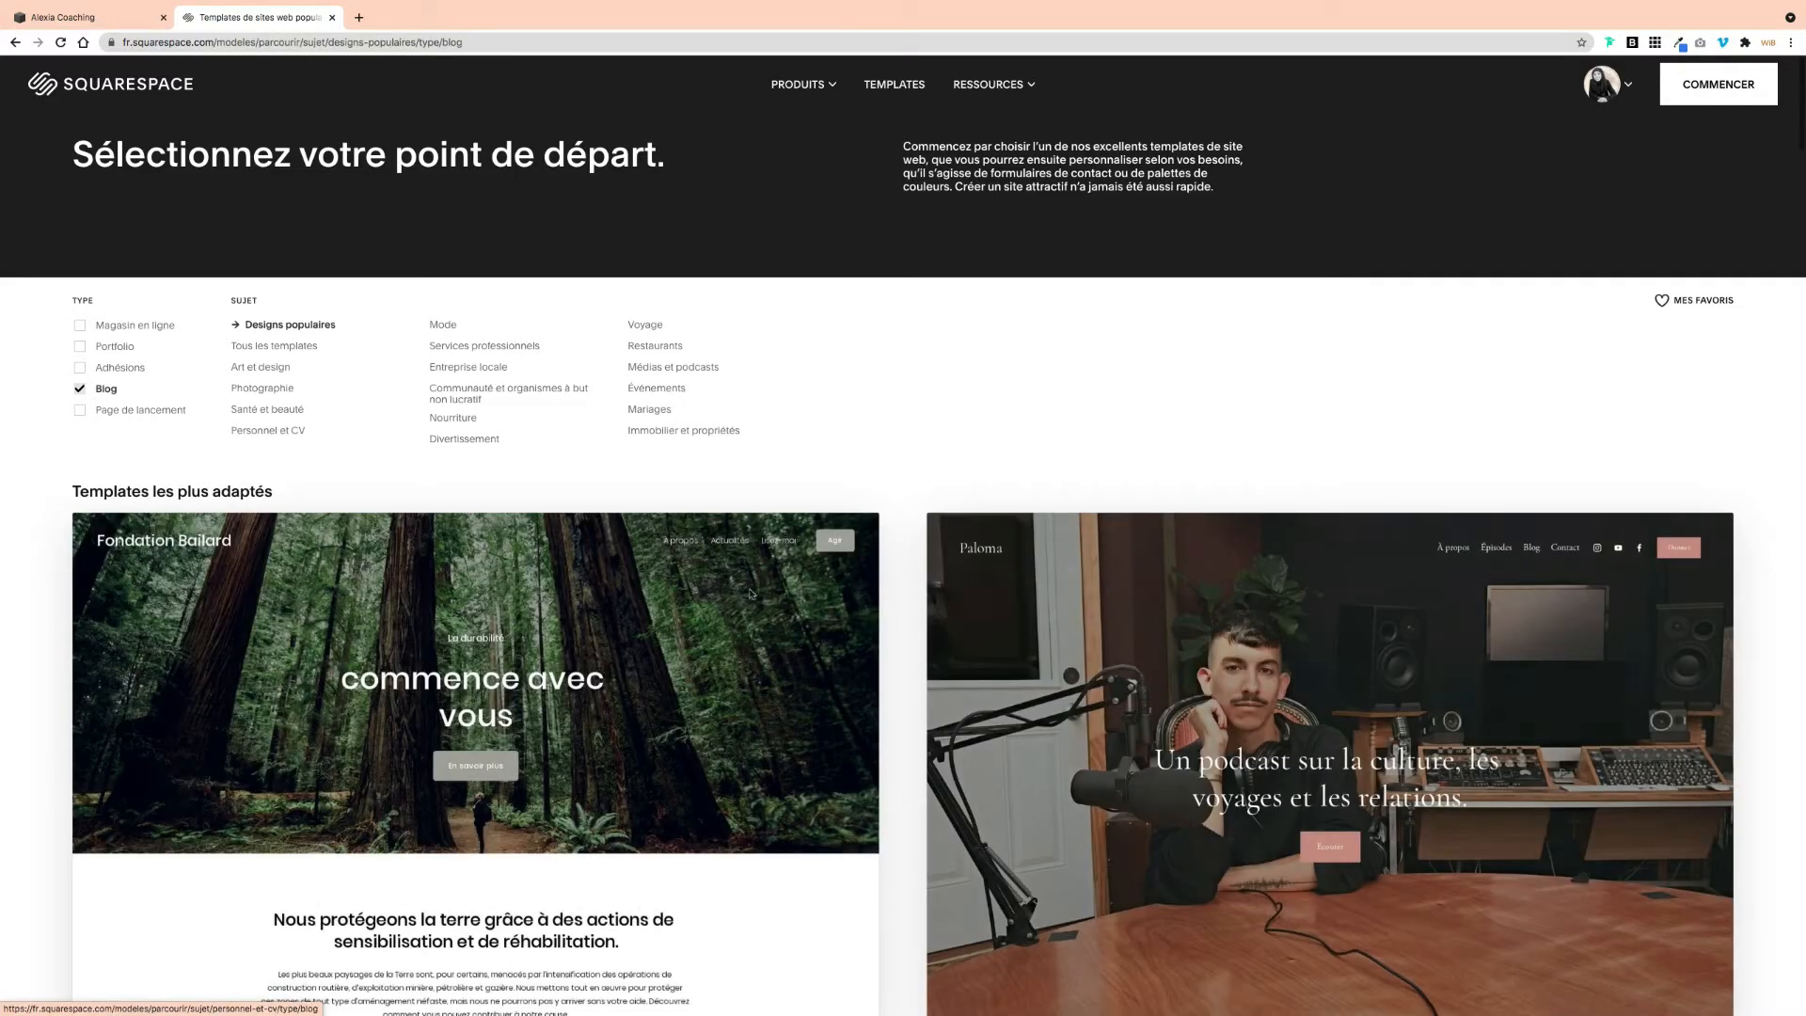
scroll(749, 589, down, 8)
scroll(952, 616, down, 8)
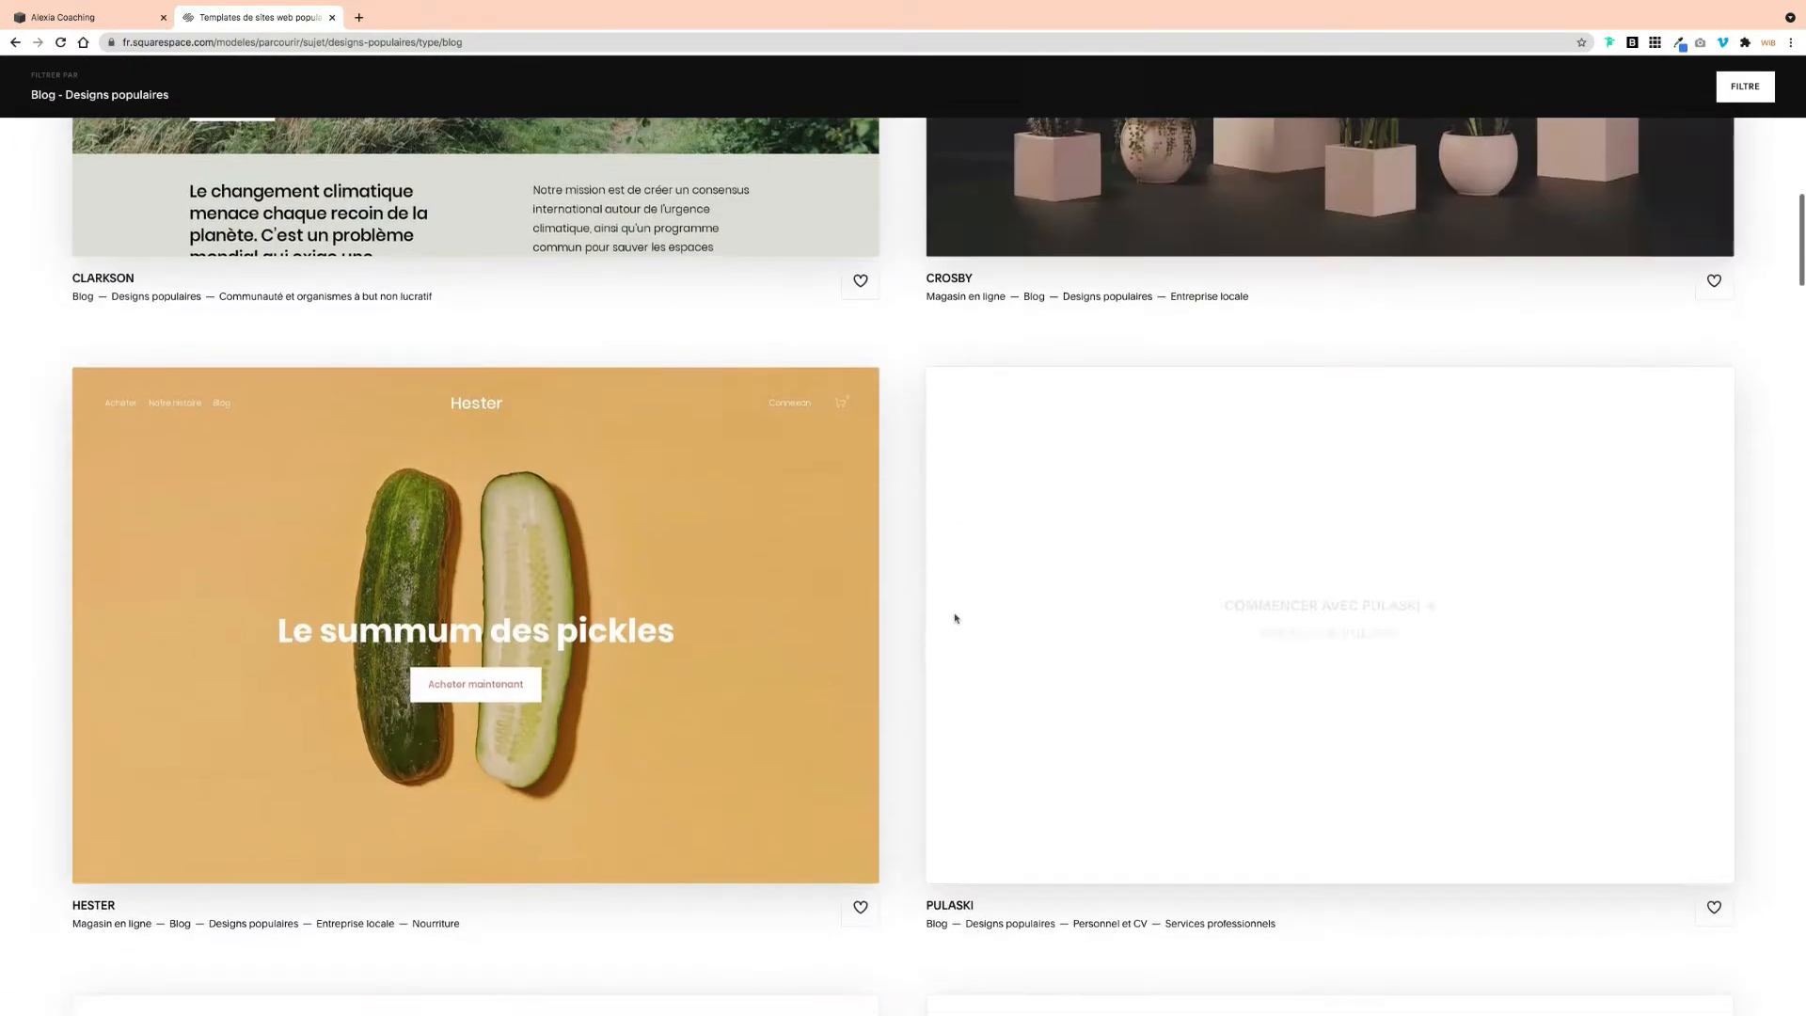
scroll(892, 613, up, 7)
scroll(894, 613, up, 9)
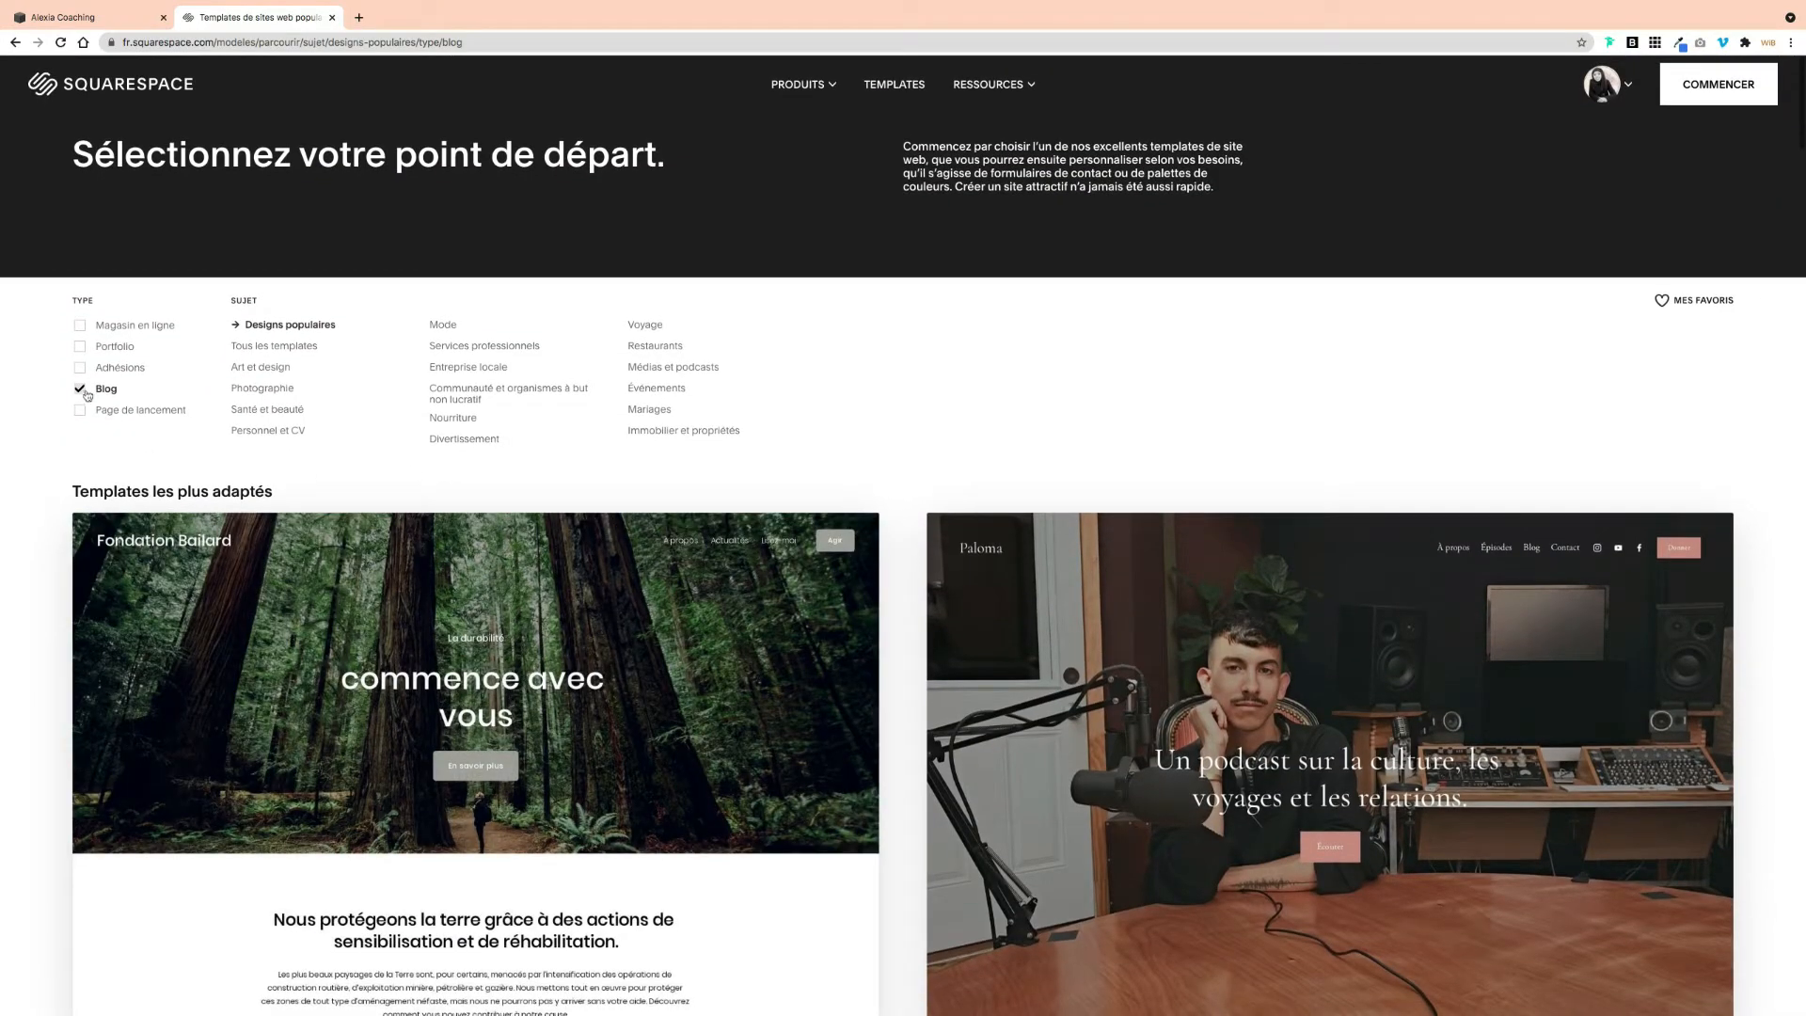
Step: Remove the Blog filter and look through the full range of popular design templates
click(80, 389)
scroll(909, 552, down, 17)
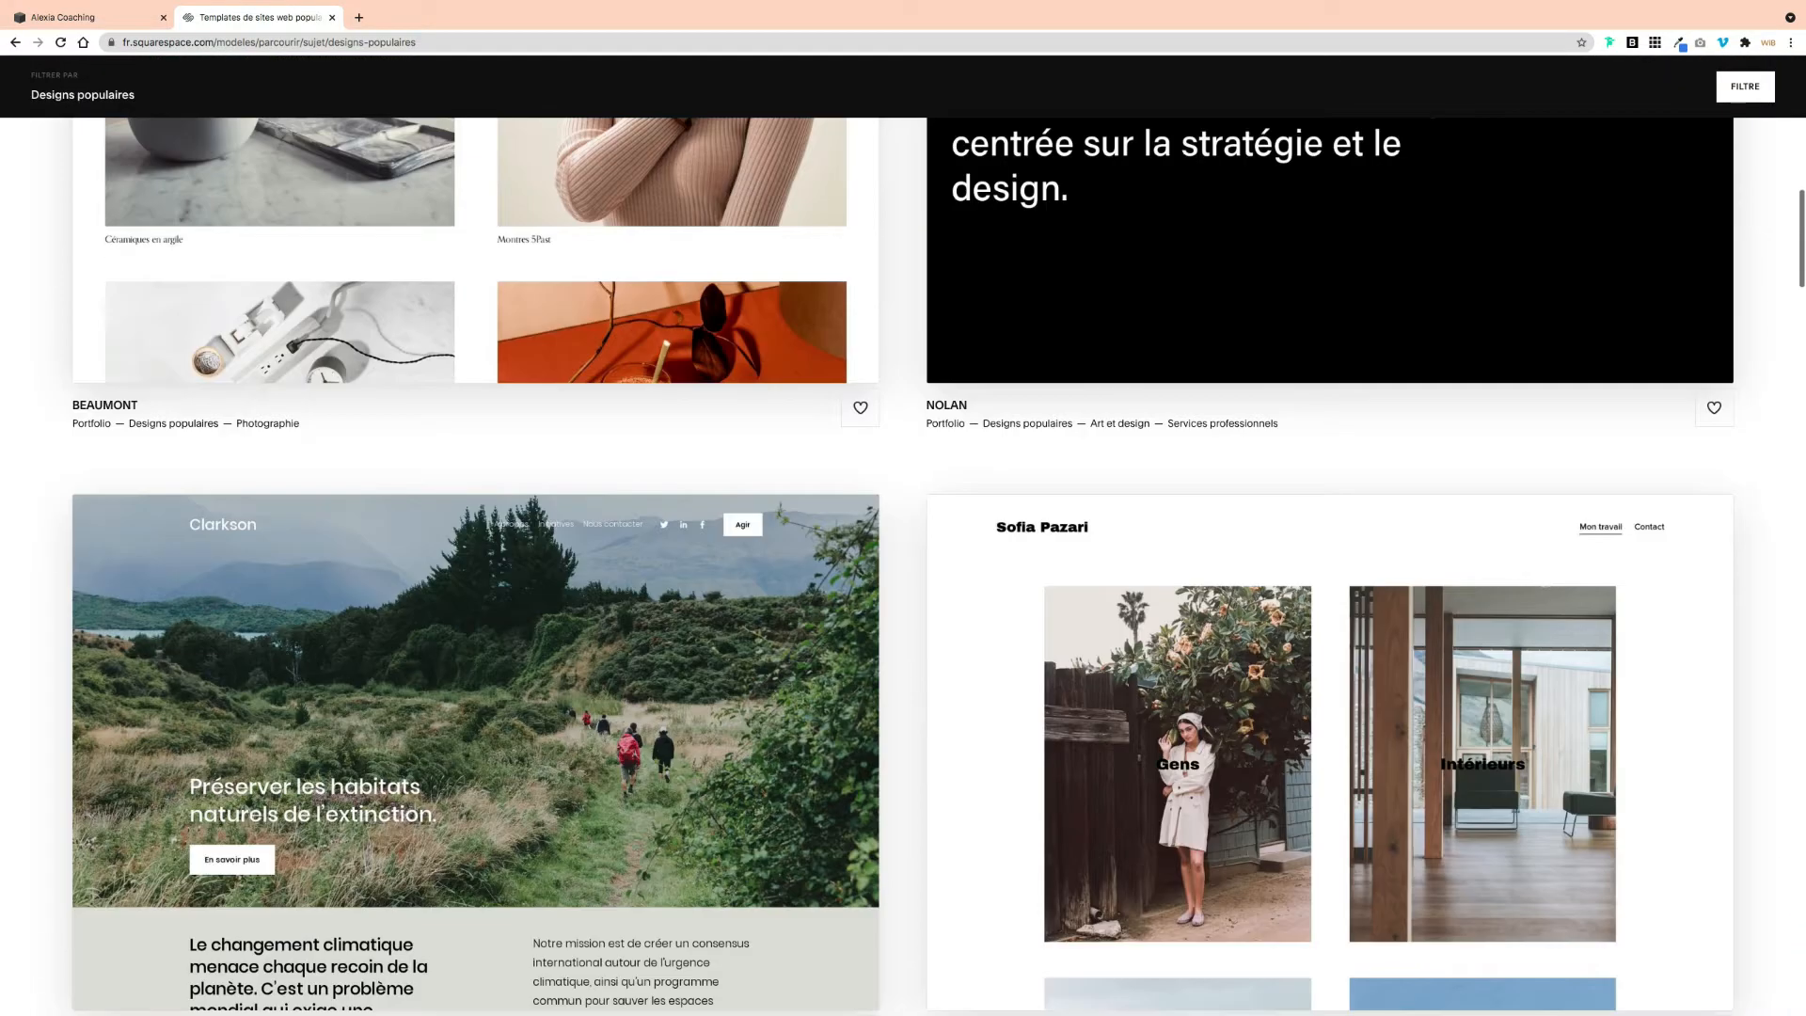
scroll(903, 565, down, 17)
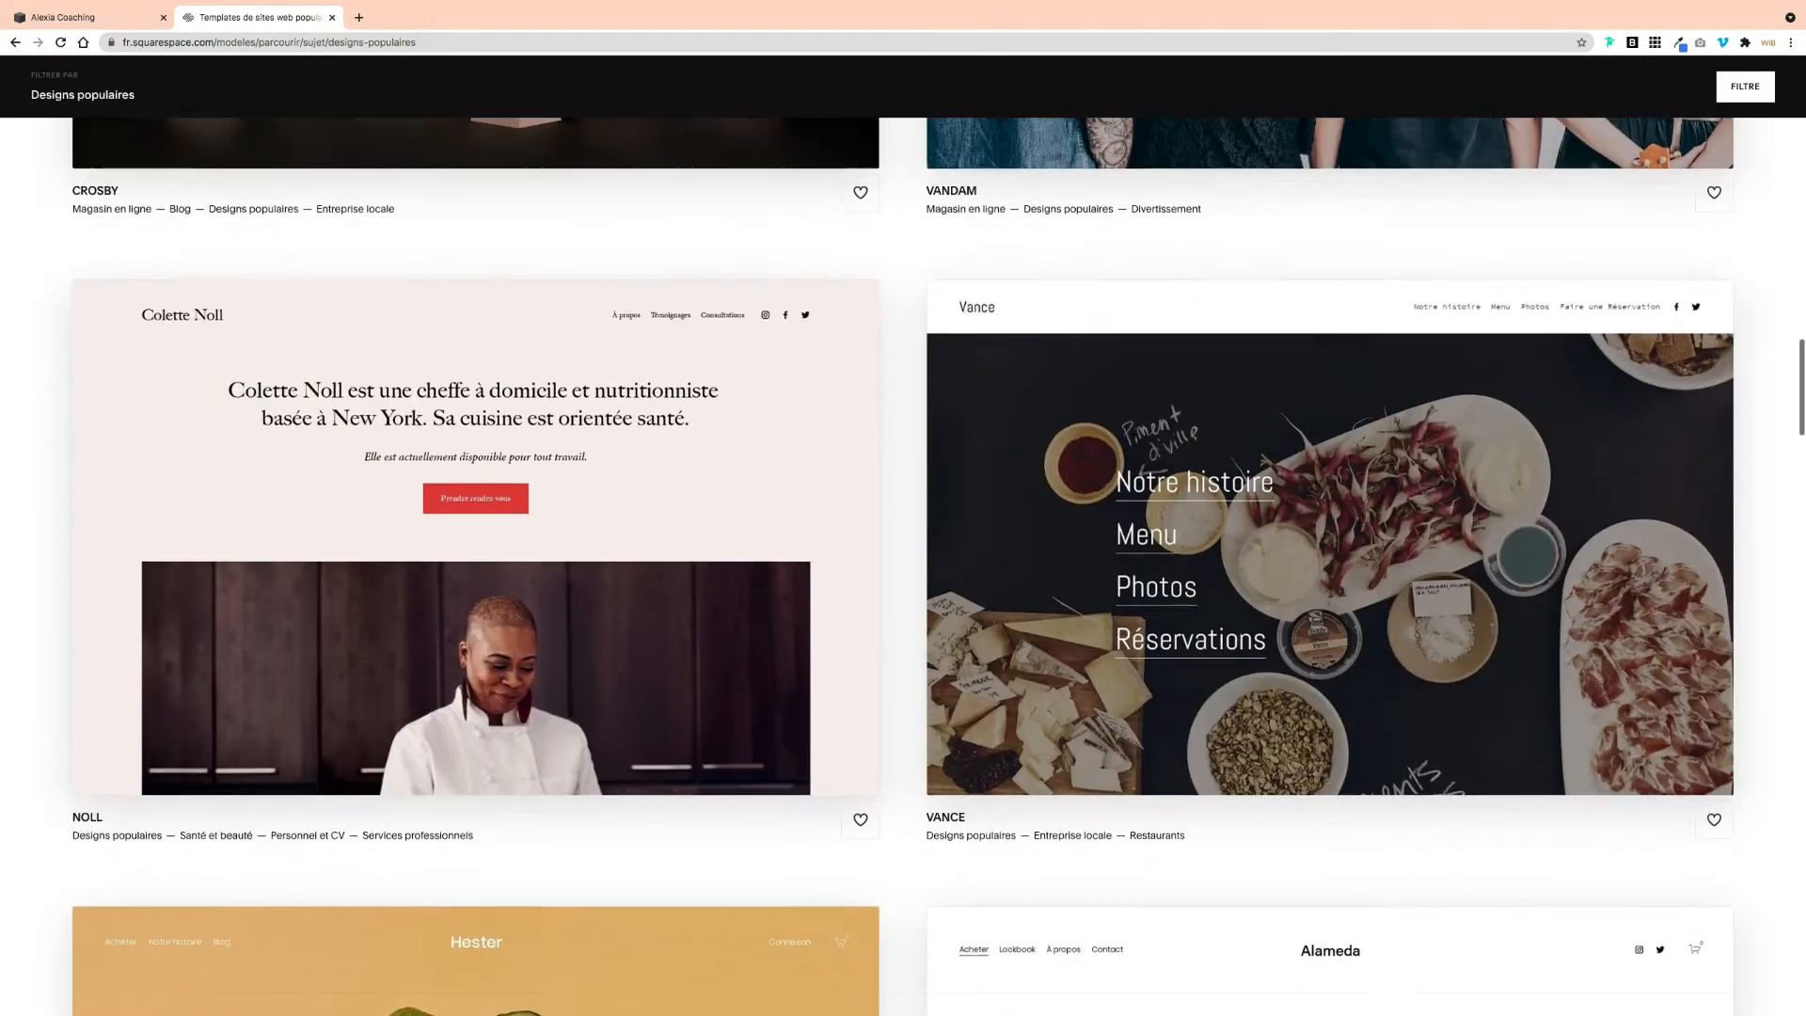
scroll(903, 564, down, 9)
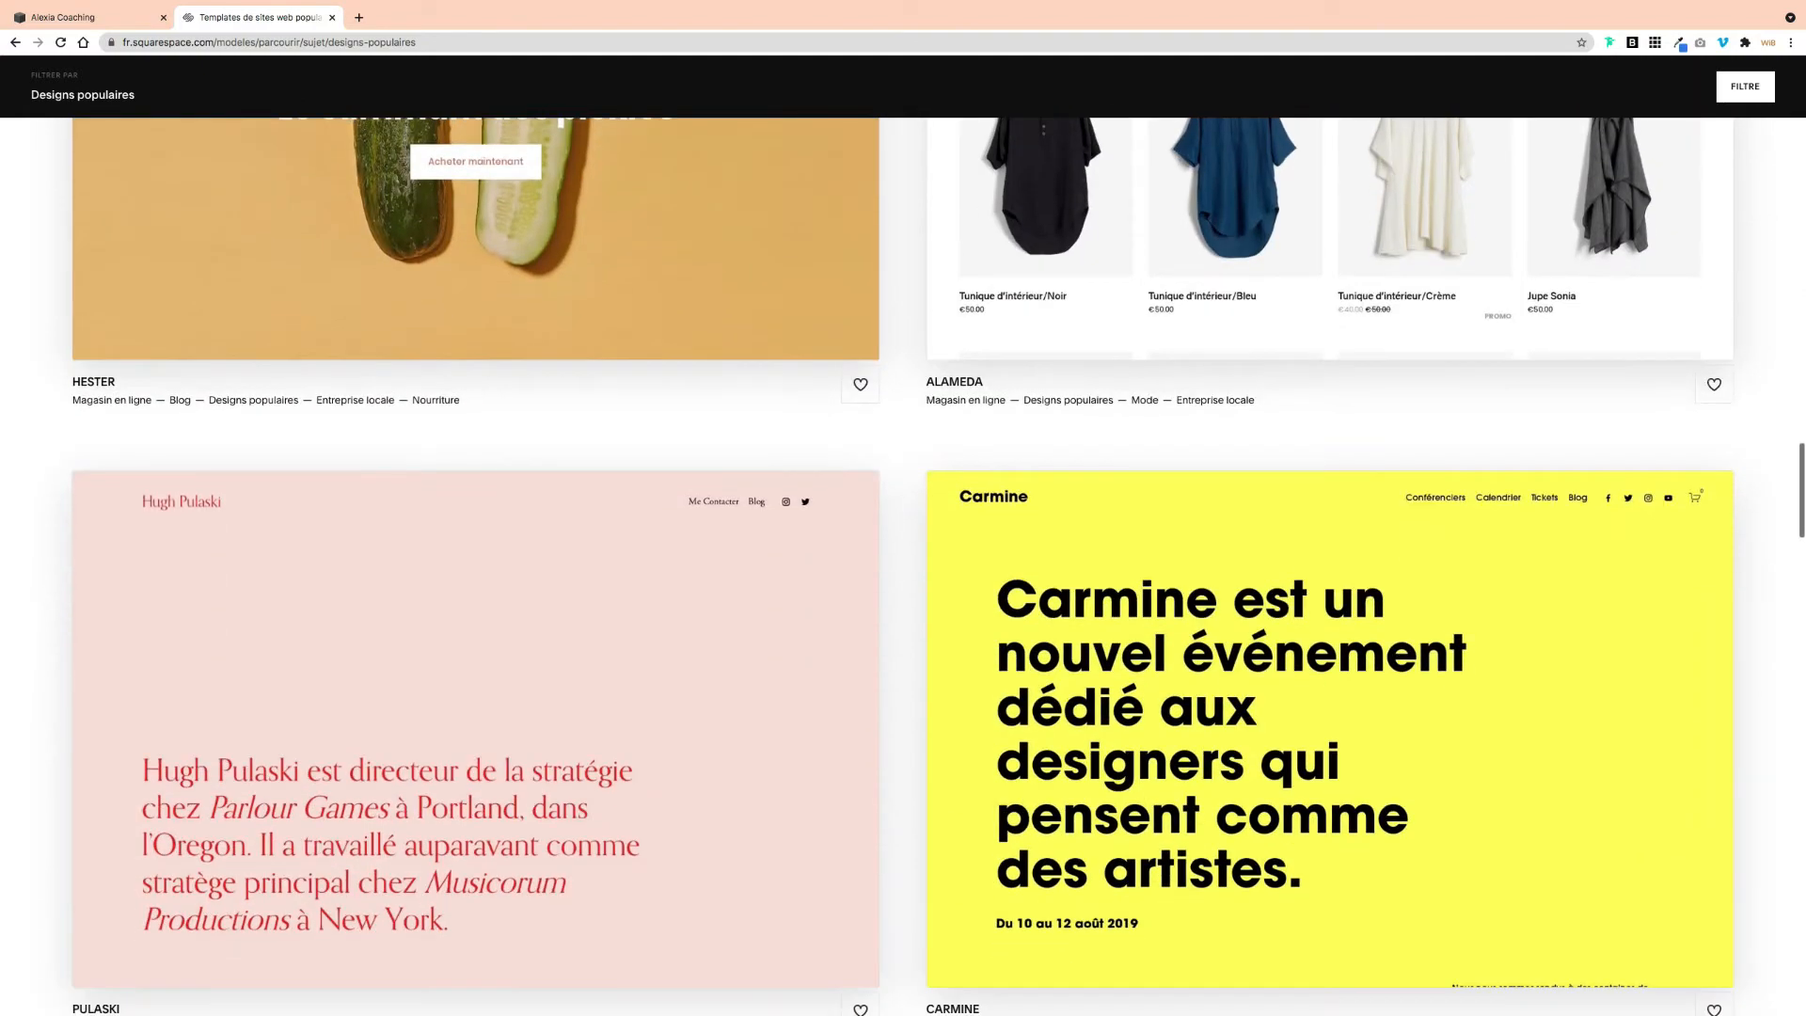
scroll(903, 564, down, 16)
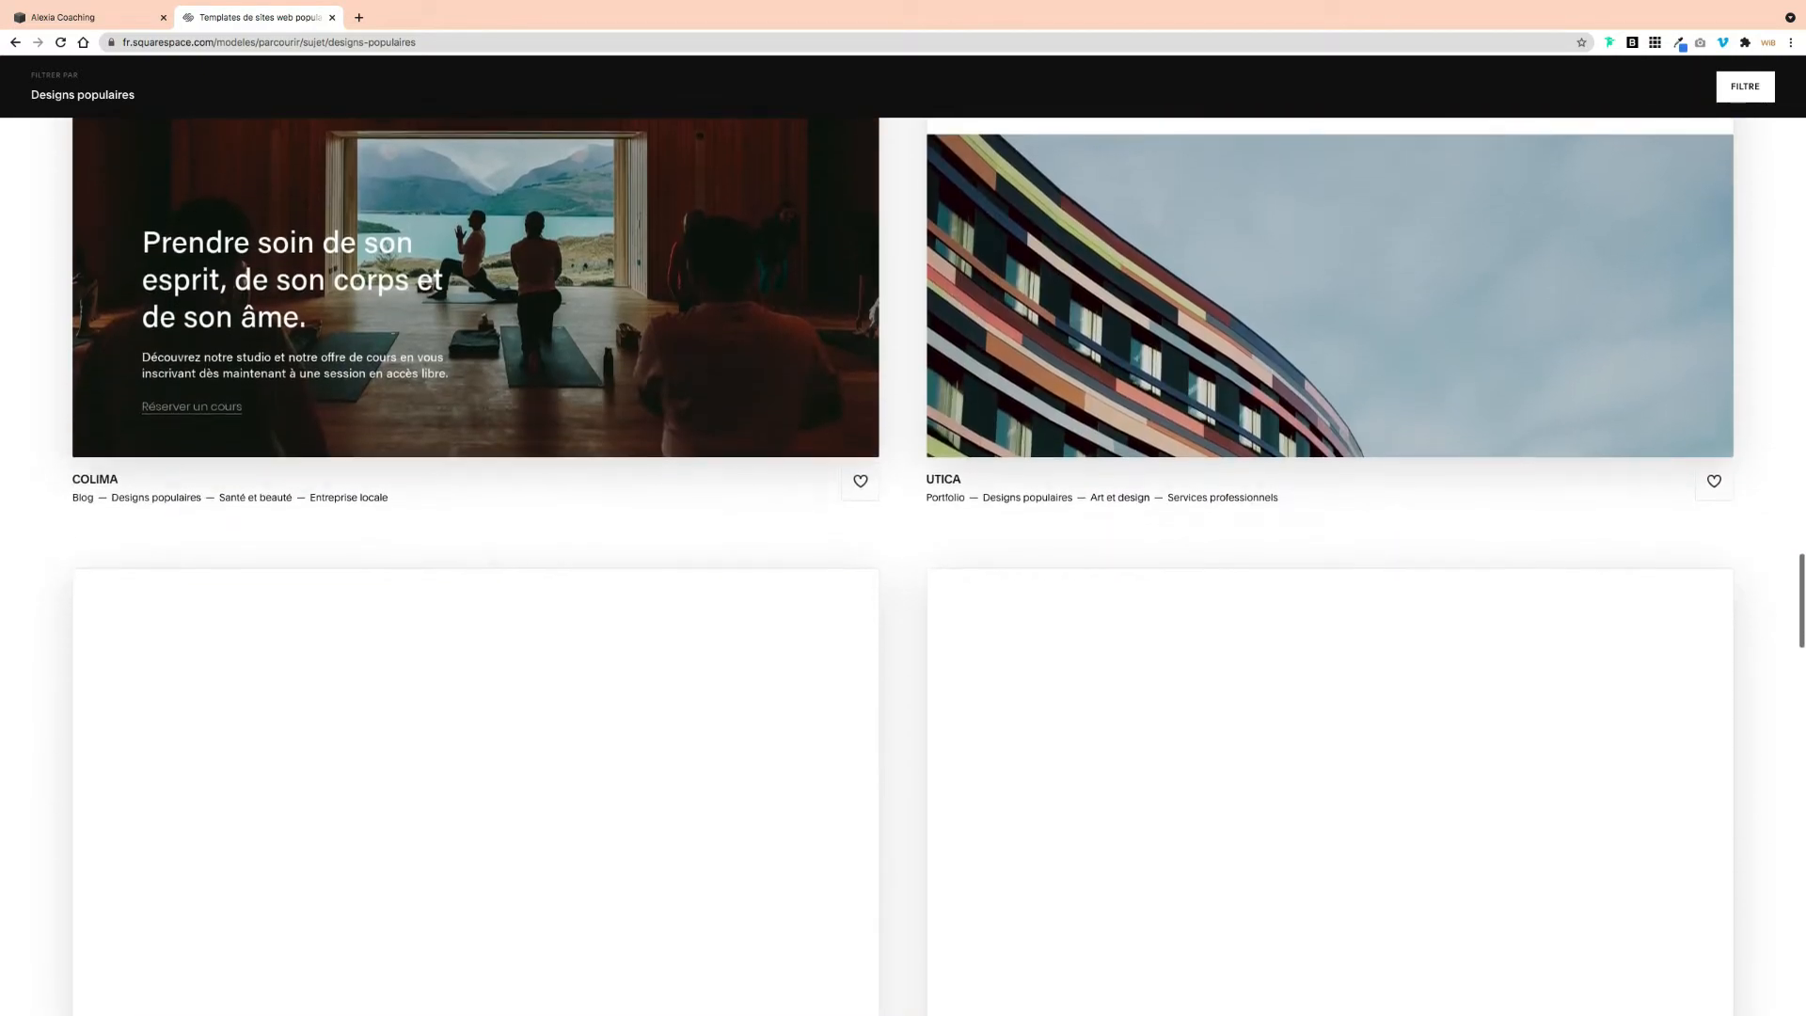
scroll(903, 564, down, 4)
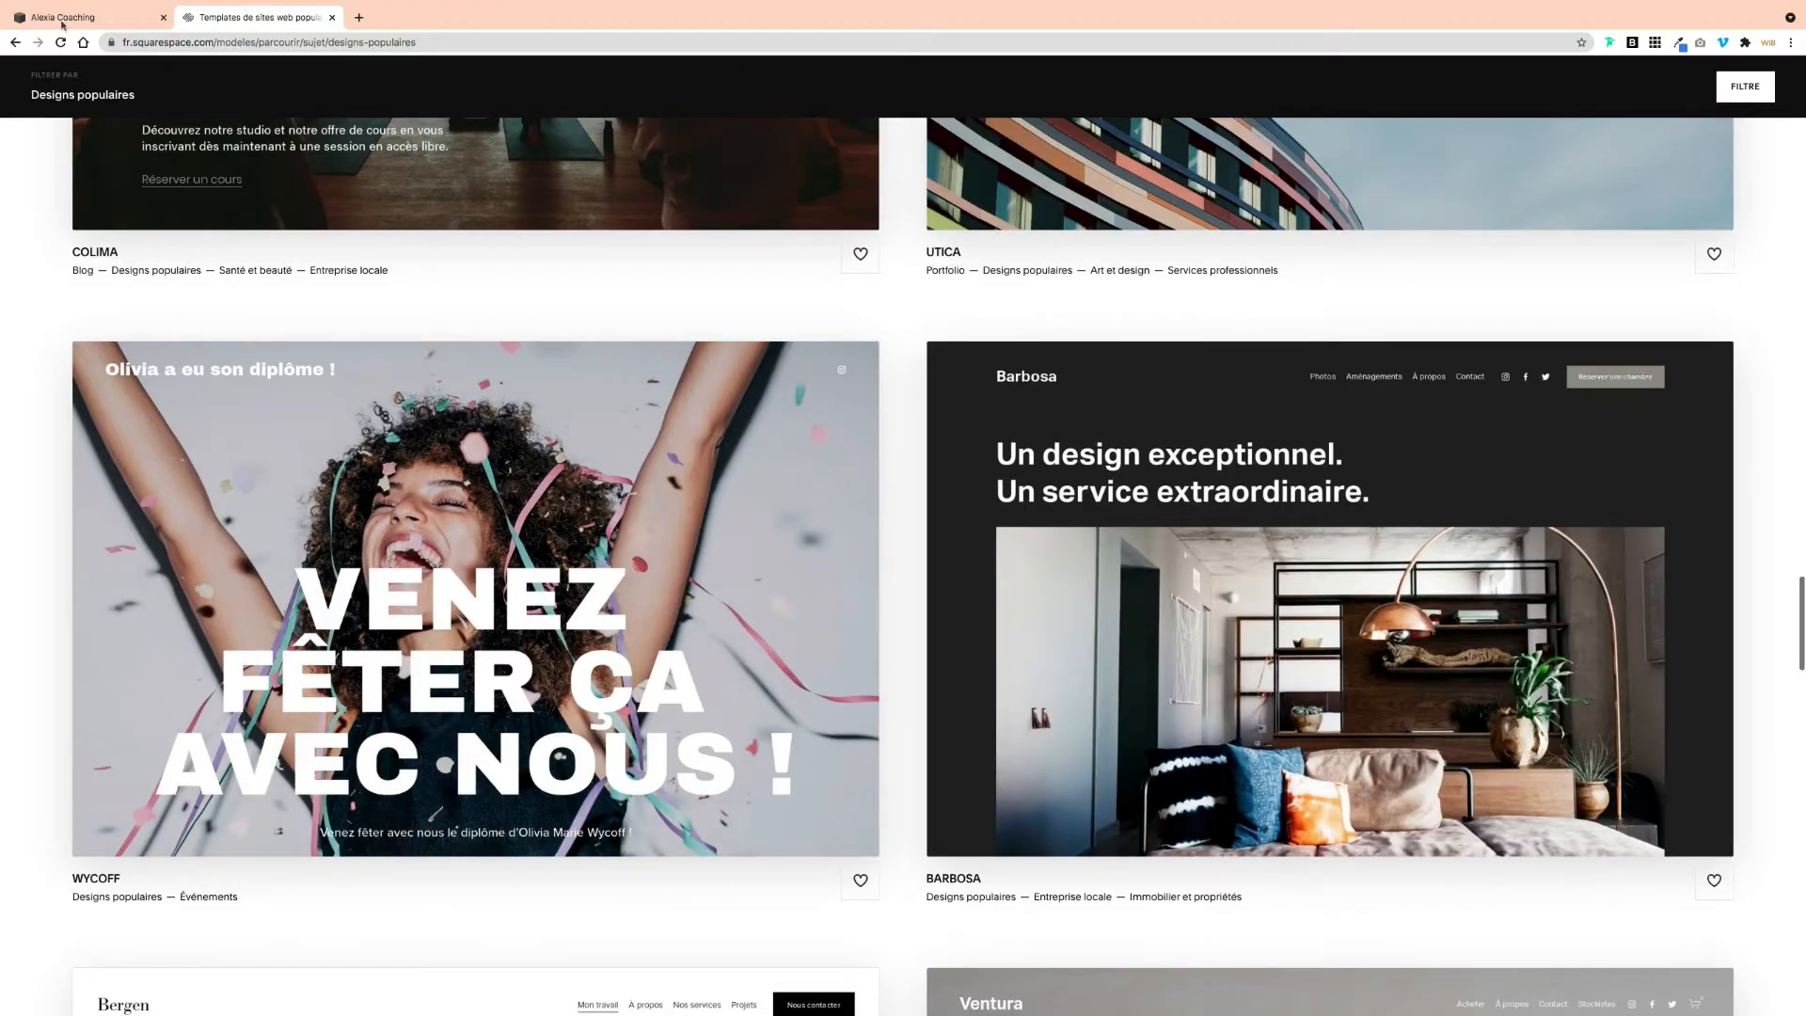
Step: Switch to the Alexia Coaching site editor and review the home page preview from header to lower sections
click(63, 19)
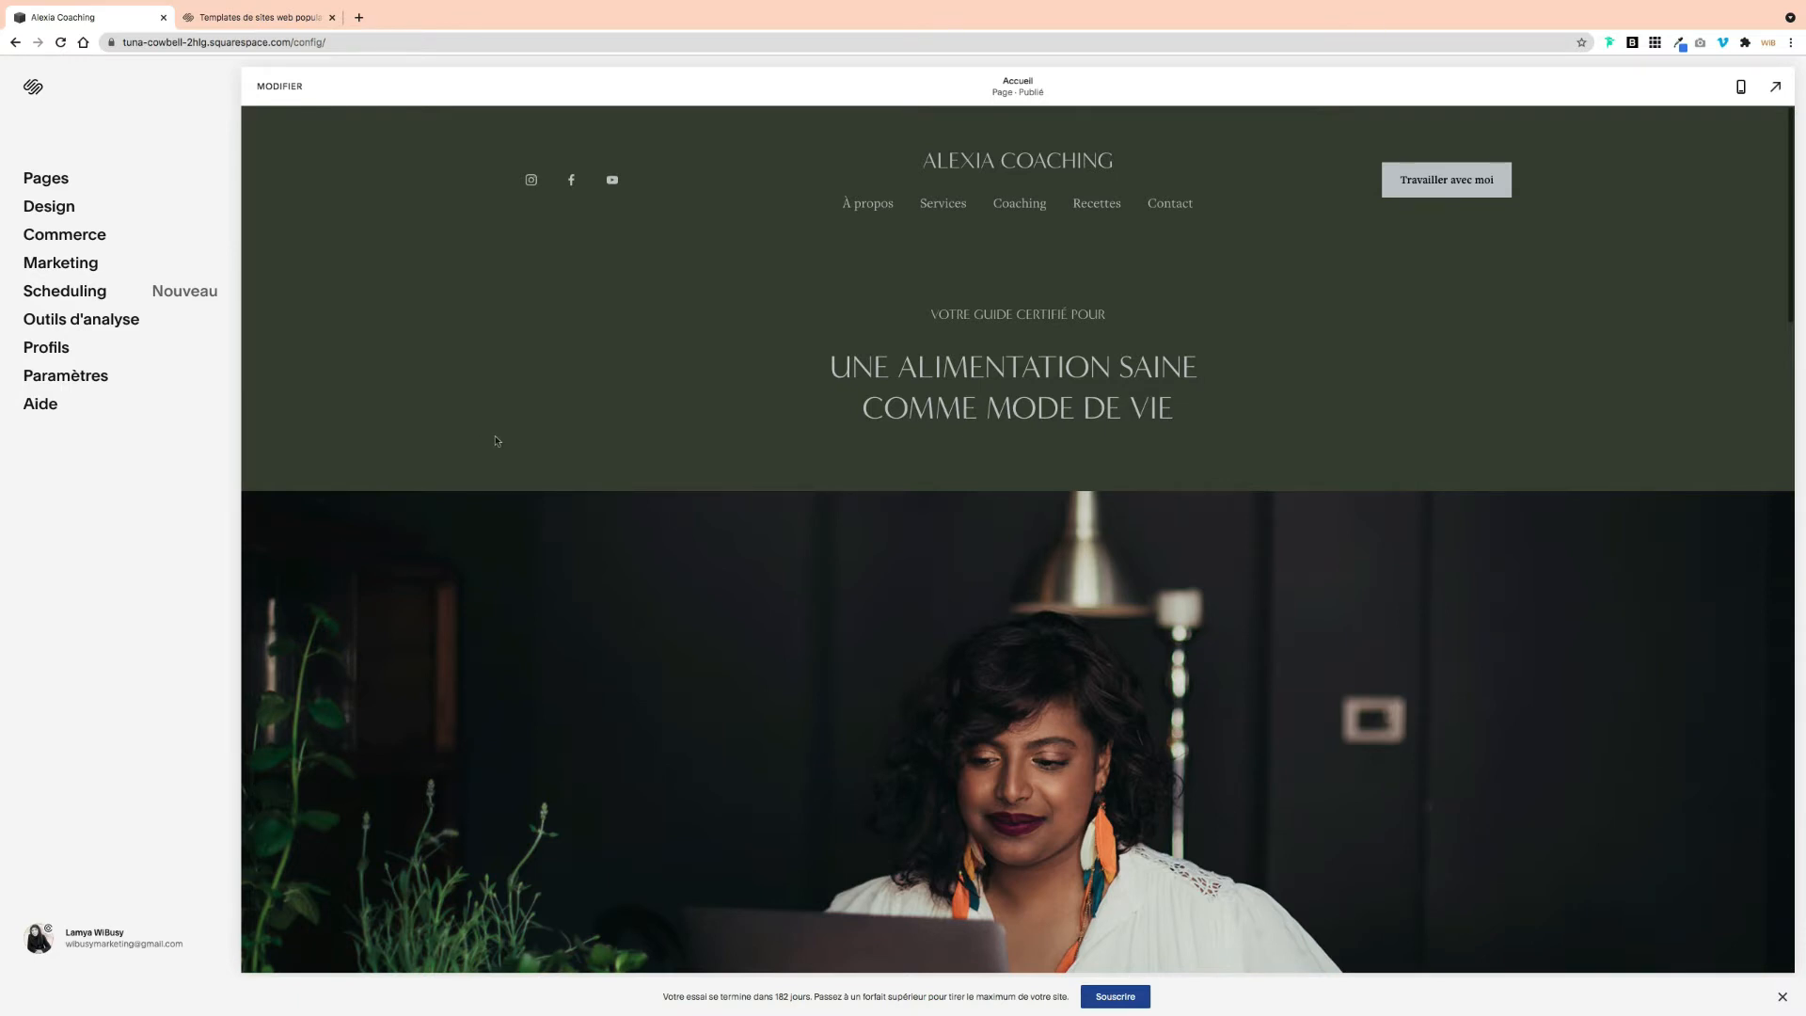
scroll(689, 662, down, 7)
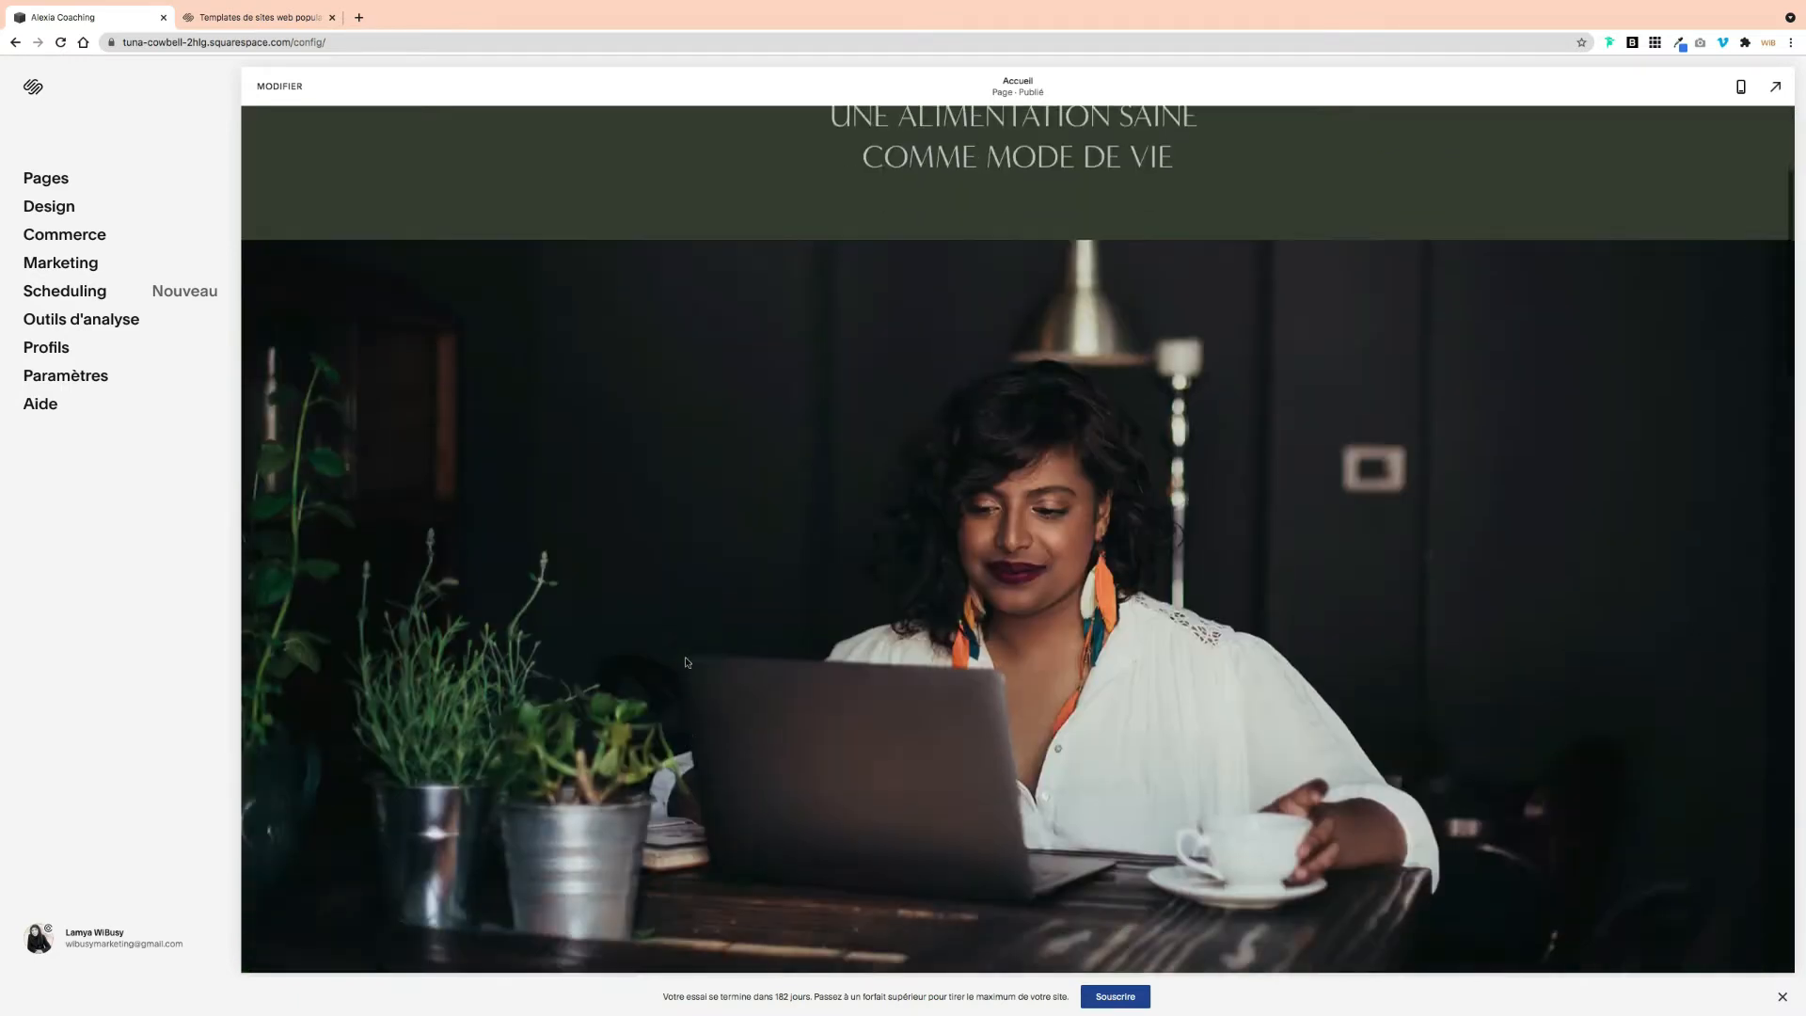
scroll(688, 663, down, 8)
scroll(688, 662, up, 20)
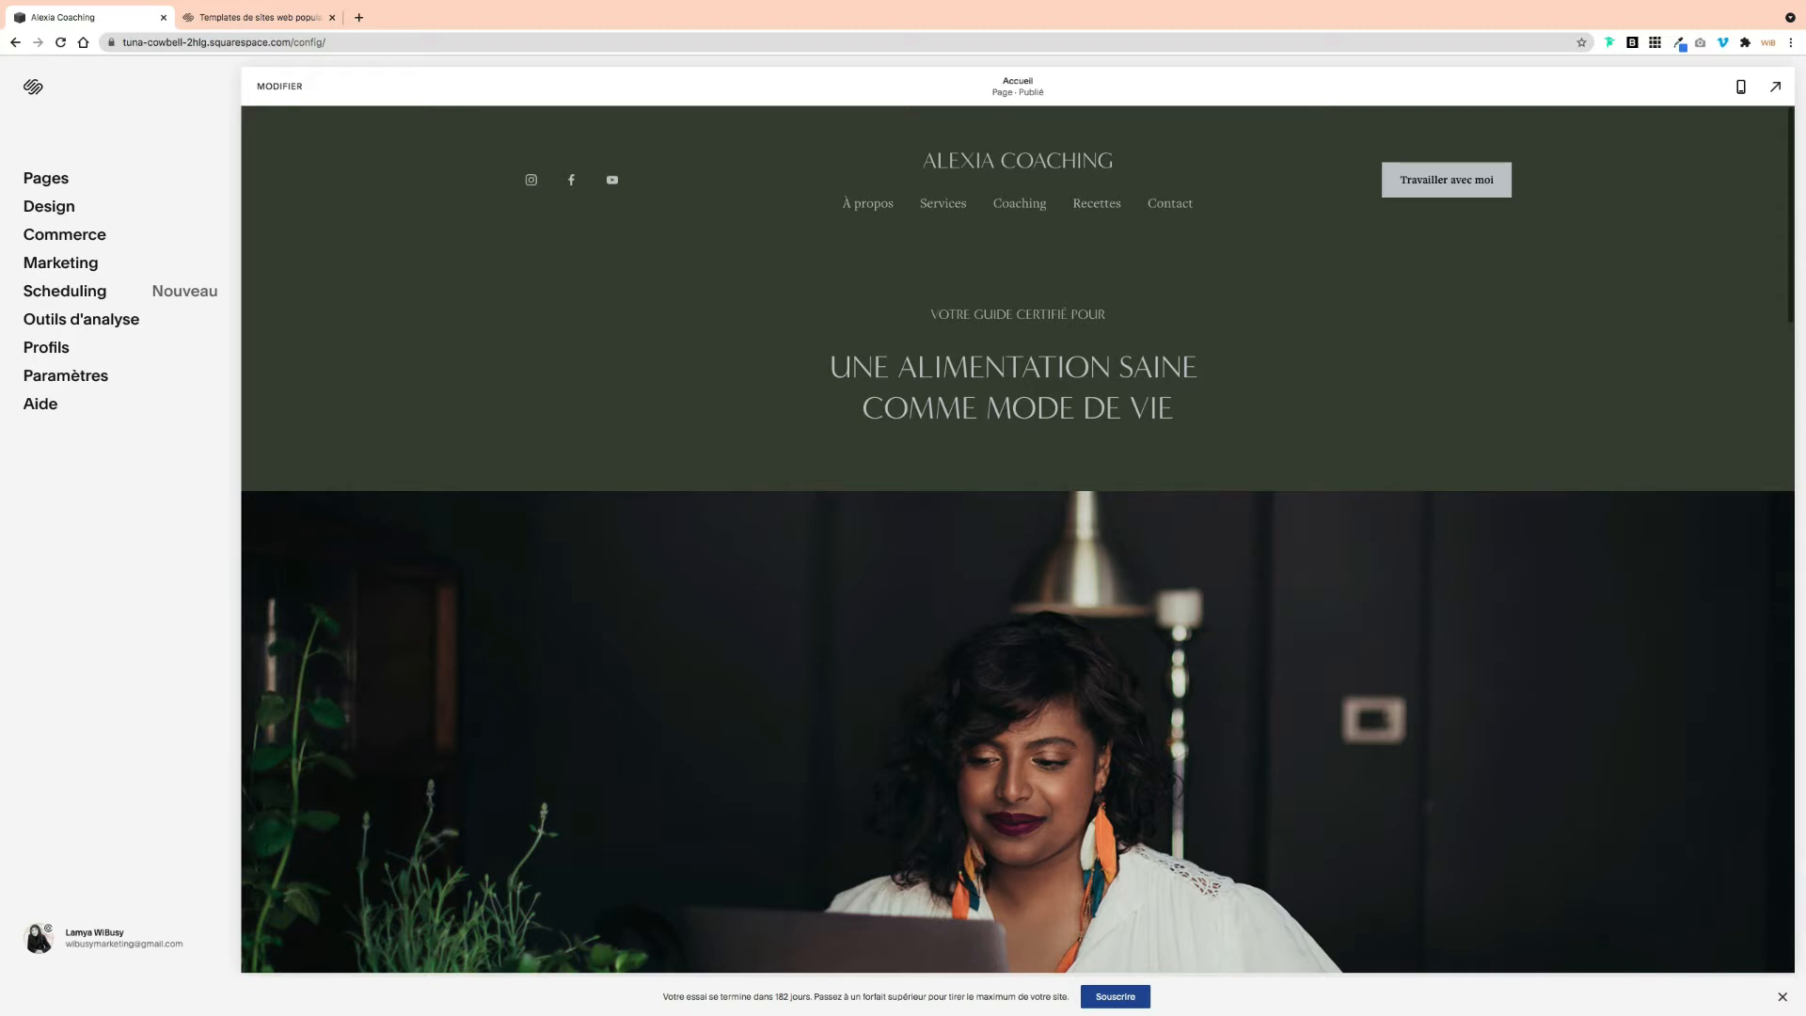
Step: Try a predefined off-white, tan and dark purple colour palette in the site styles and check it on the home page
click(62, 206)
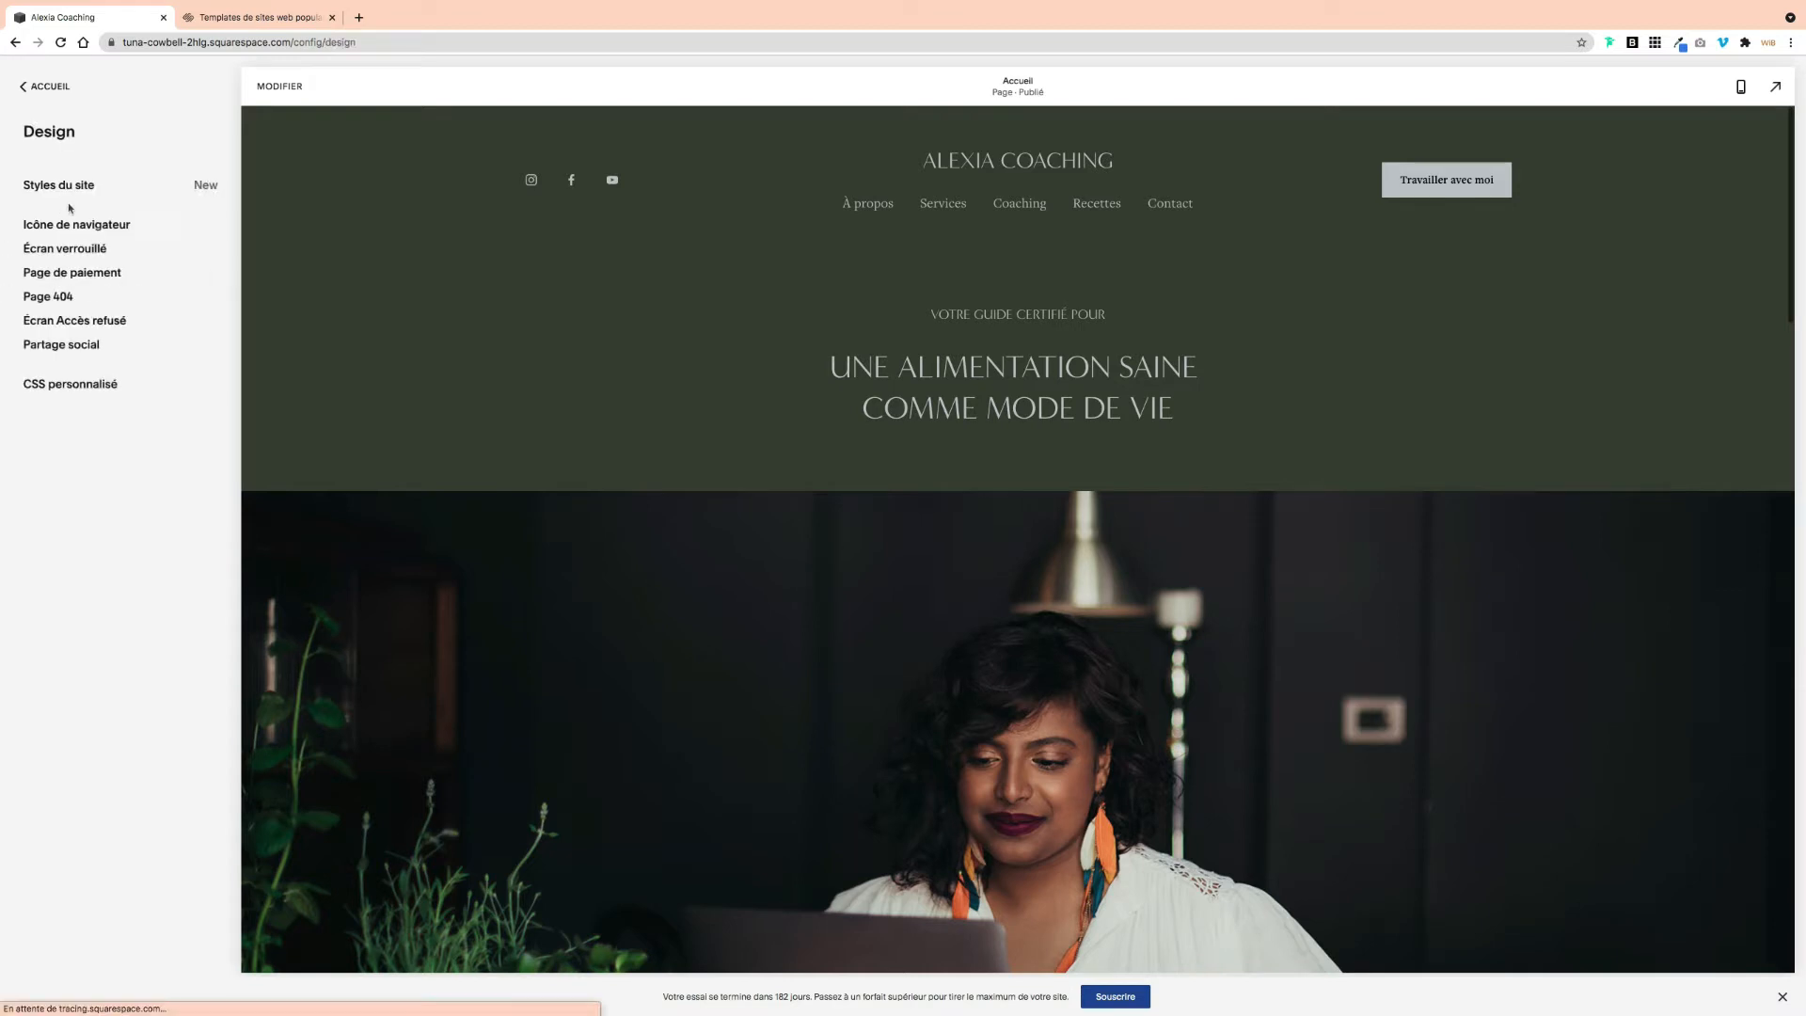
click(66, 188)
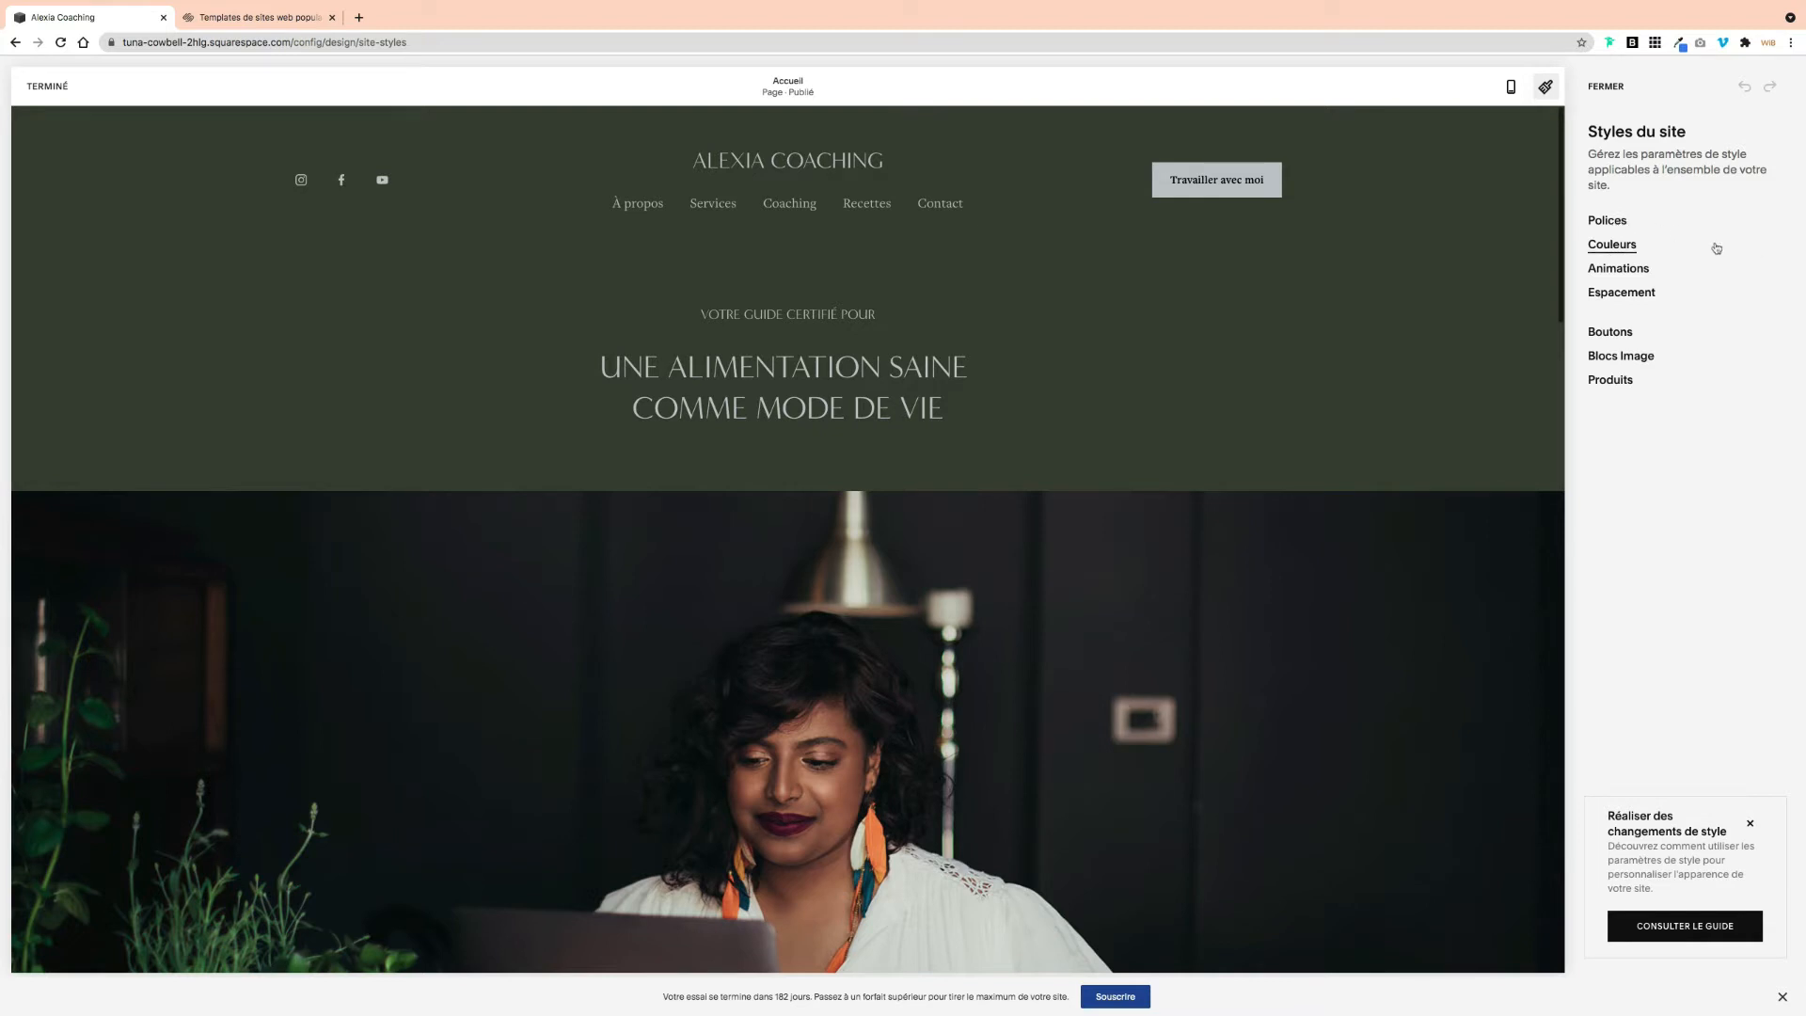
click(1610, 244)
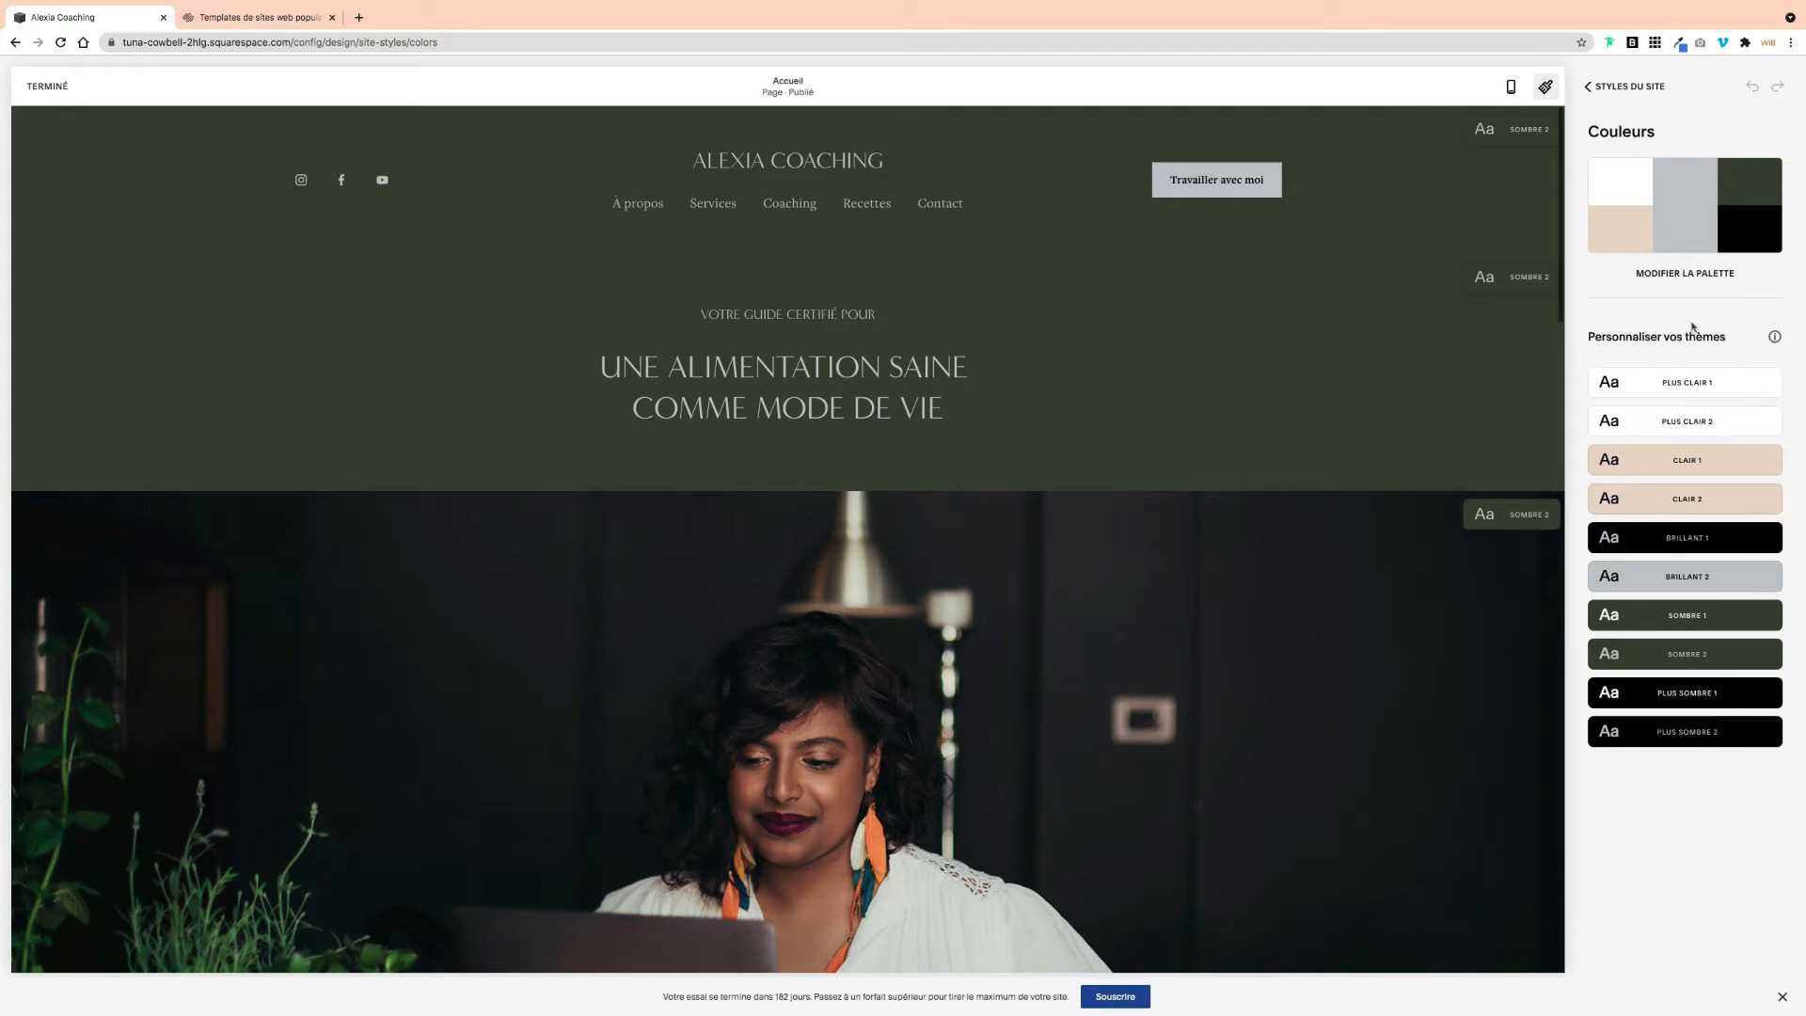
click(1686, 273)
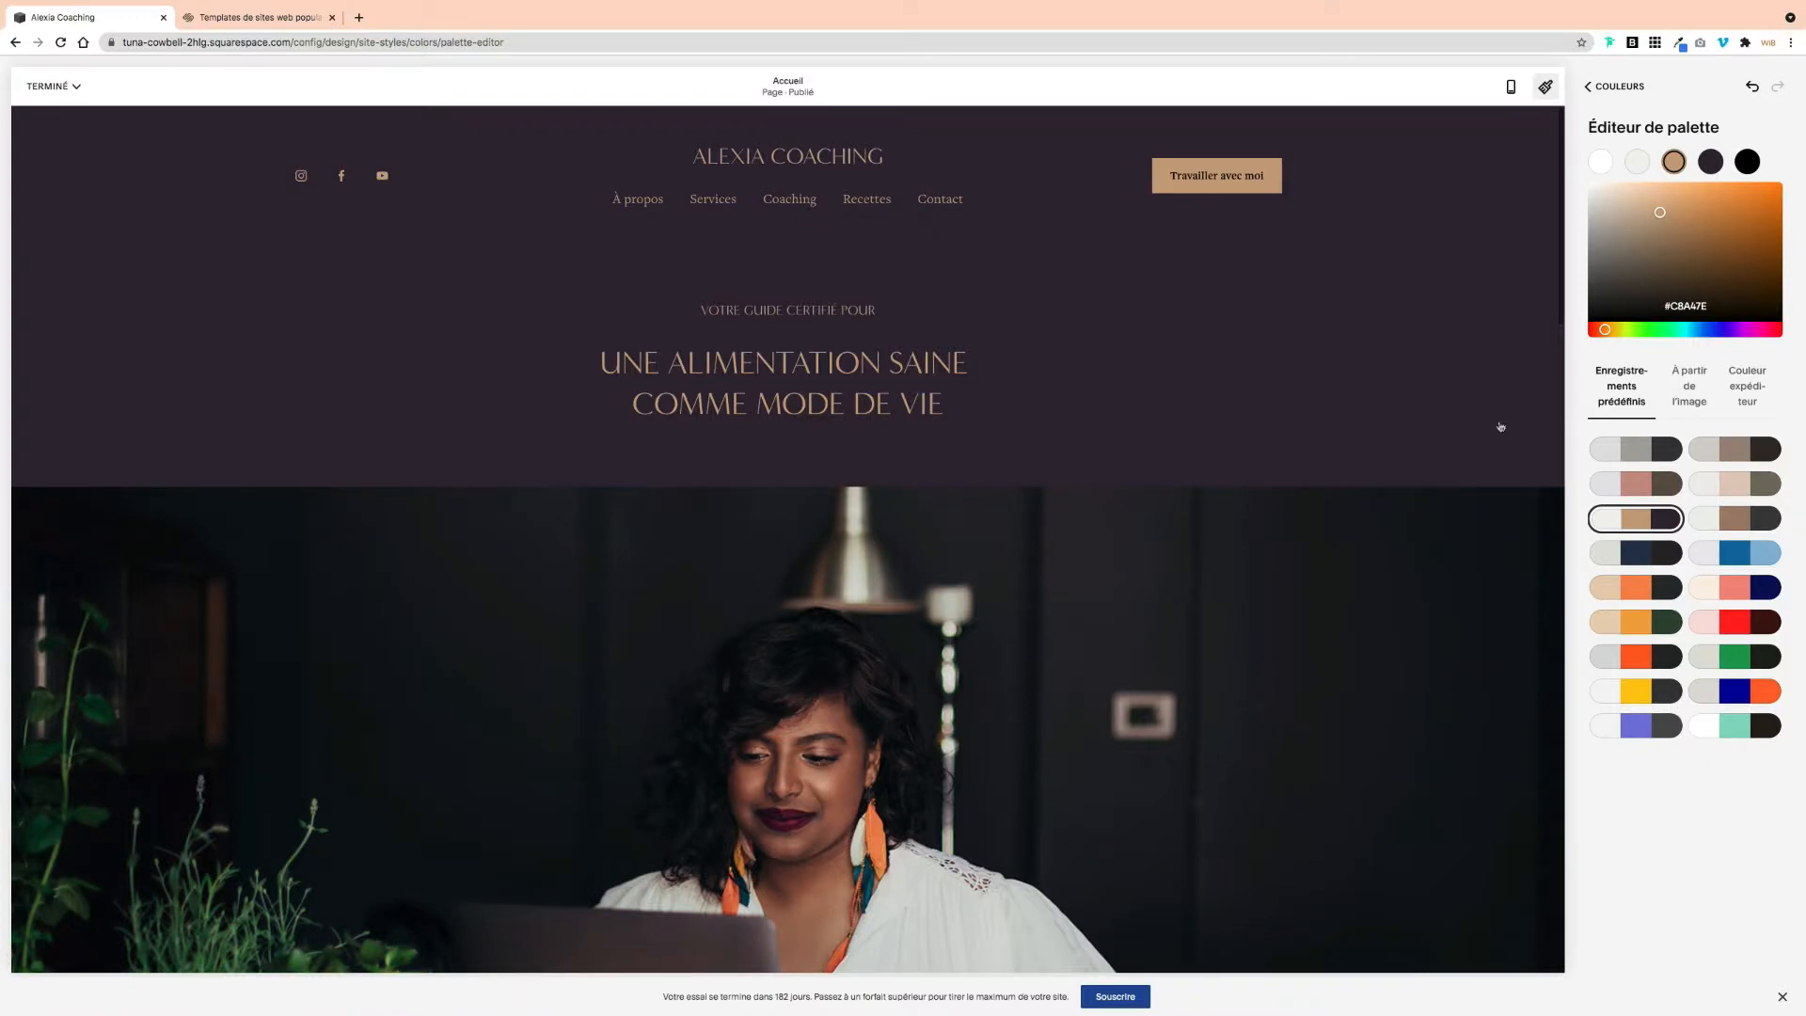
scroll(1290, 467, down, 15)
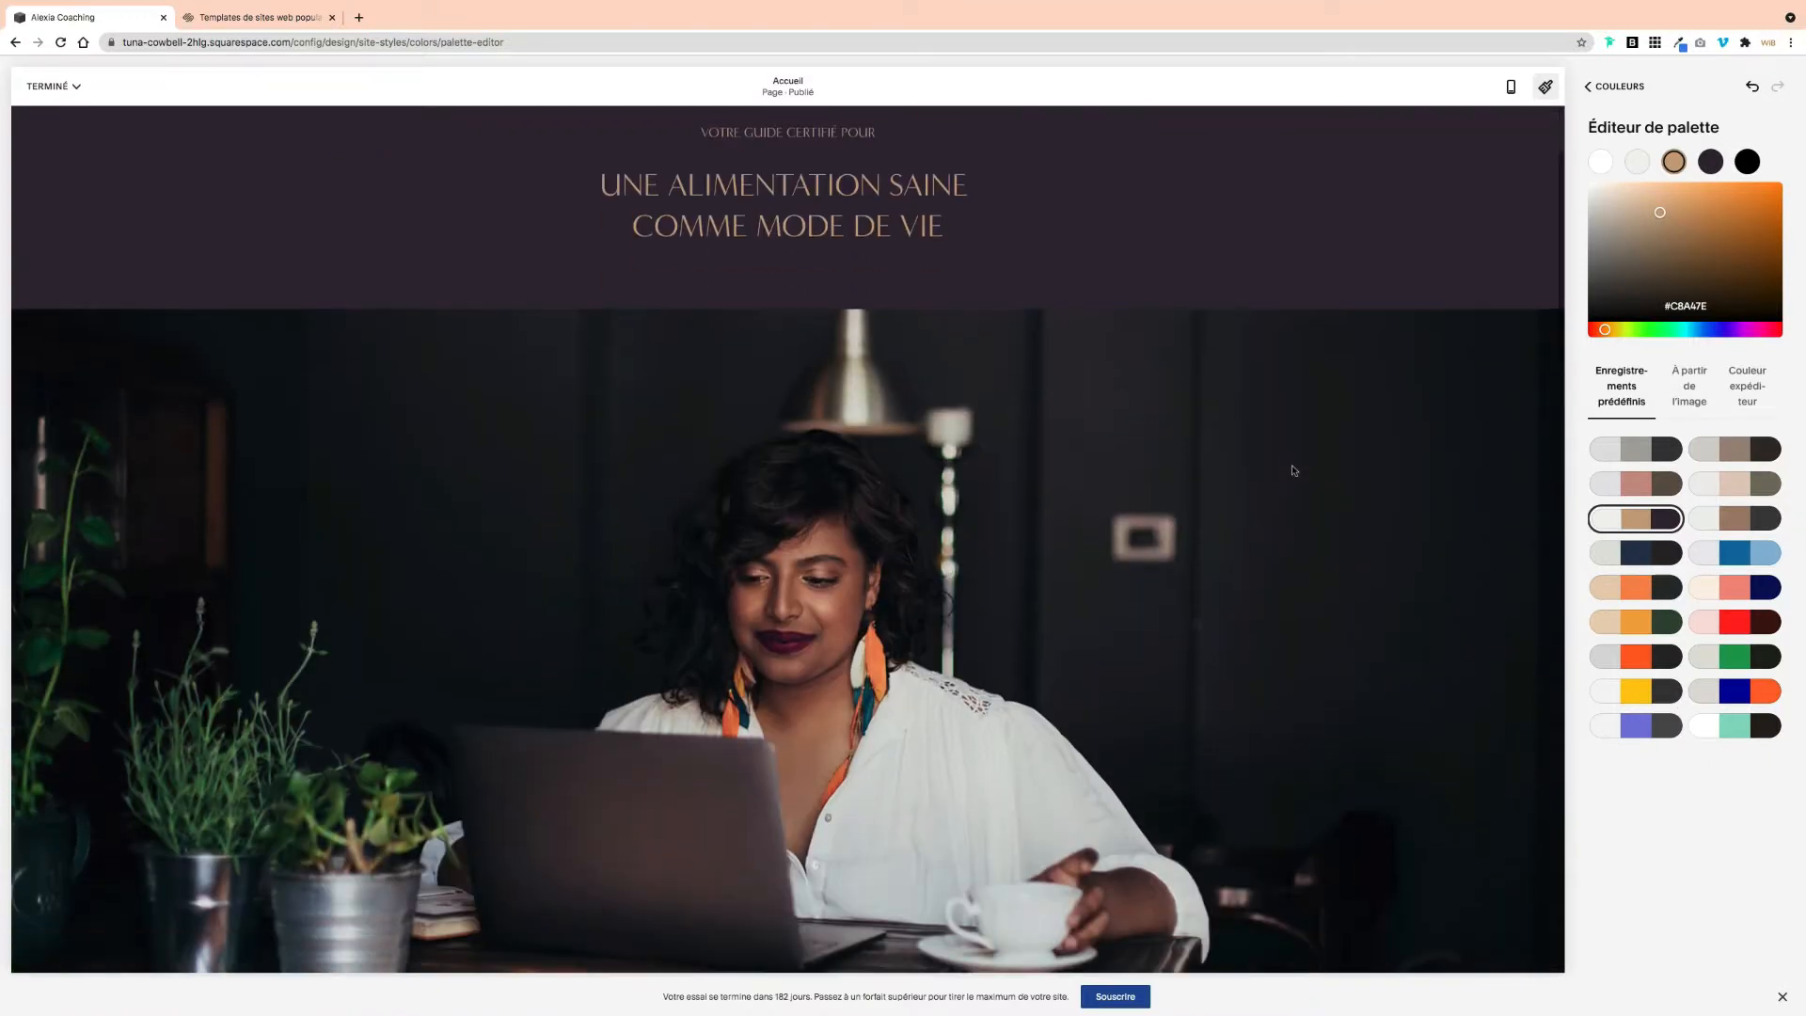
scroll(1294, 470, up, 15)
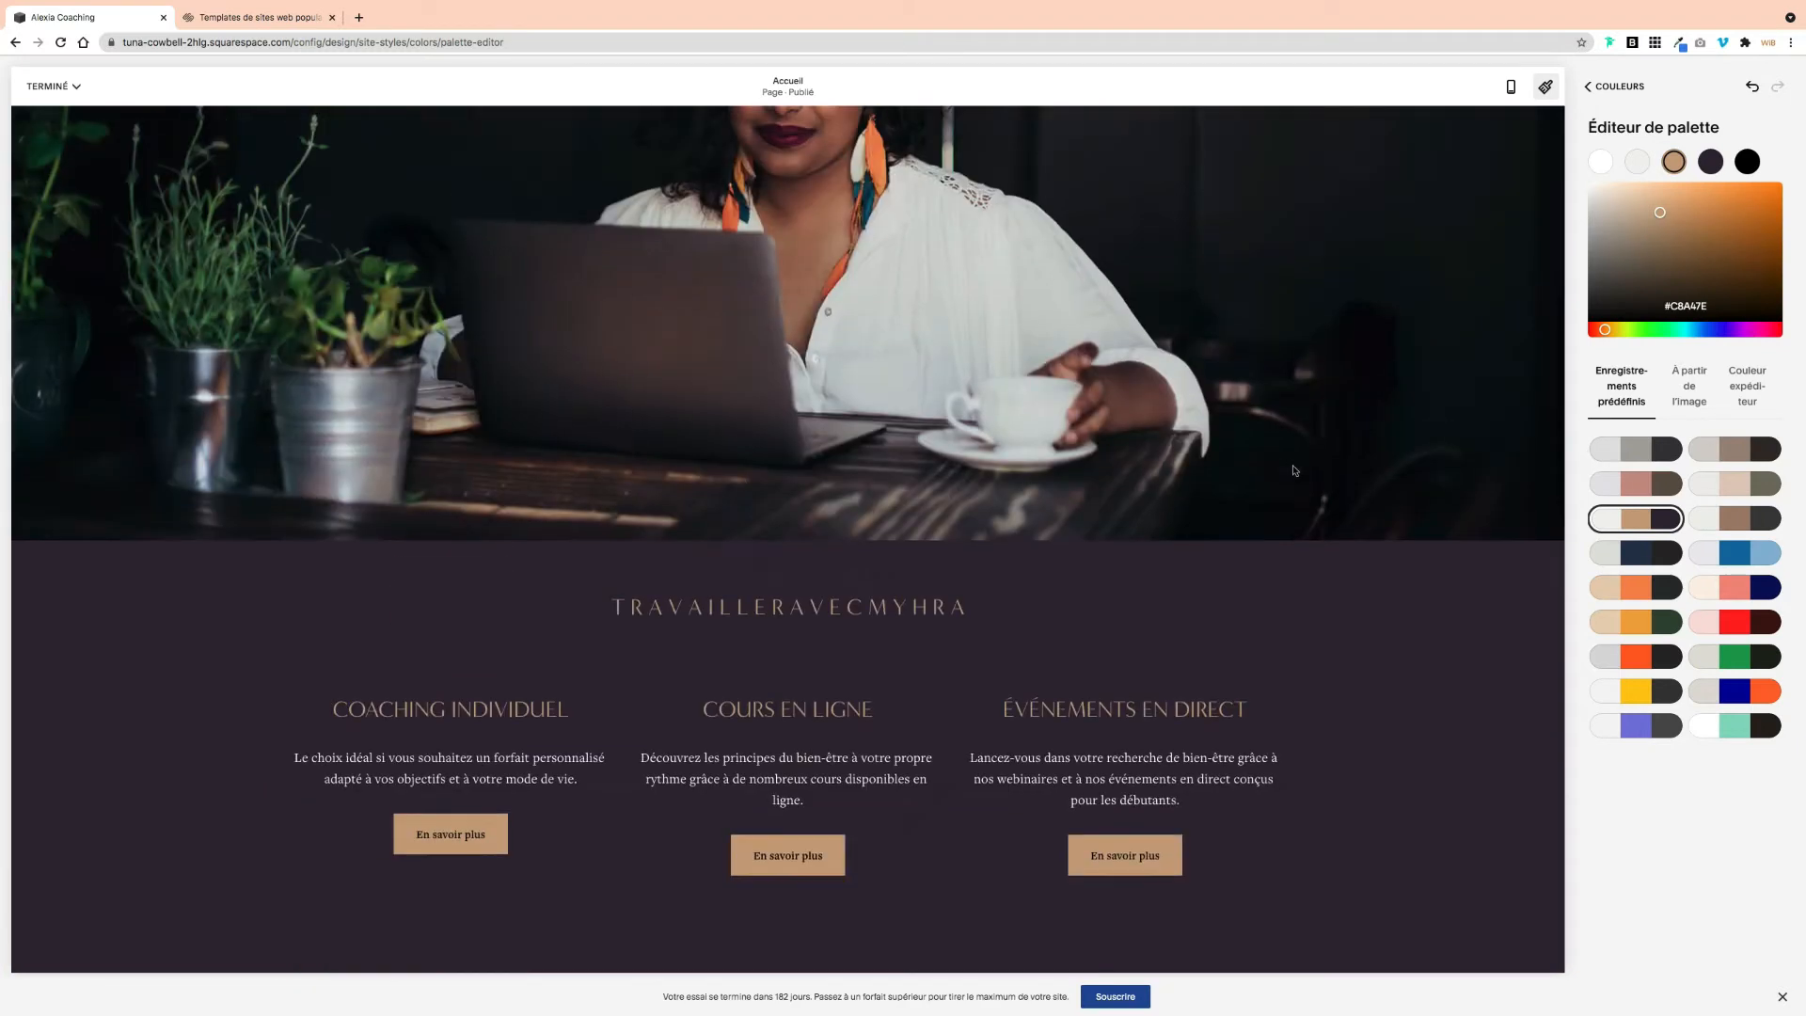
click(1614, 86)
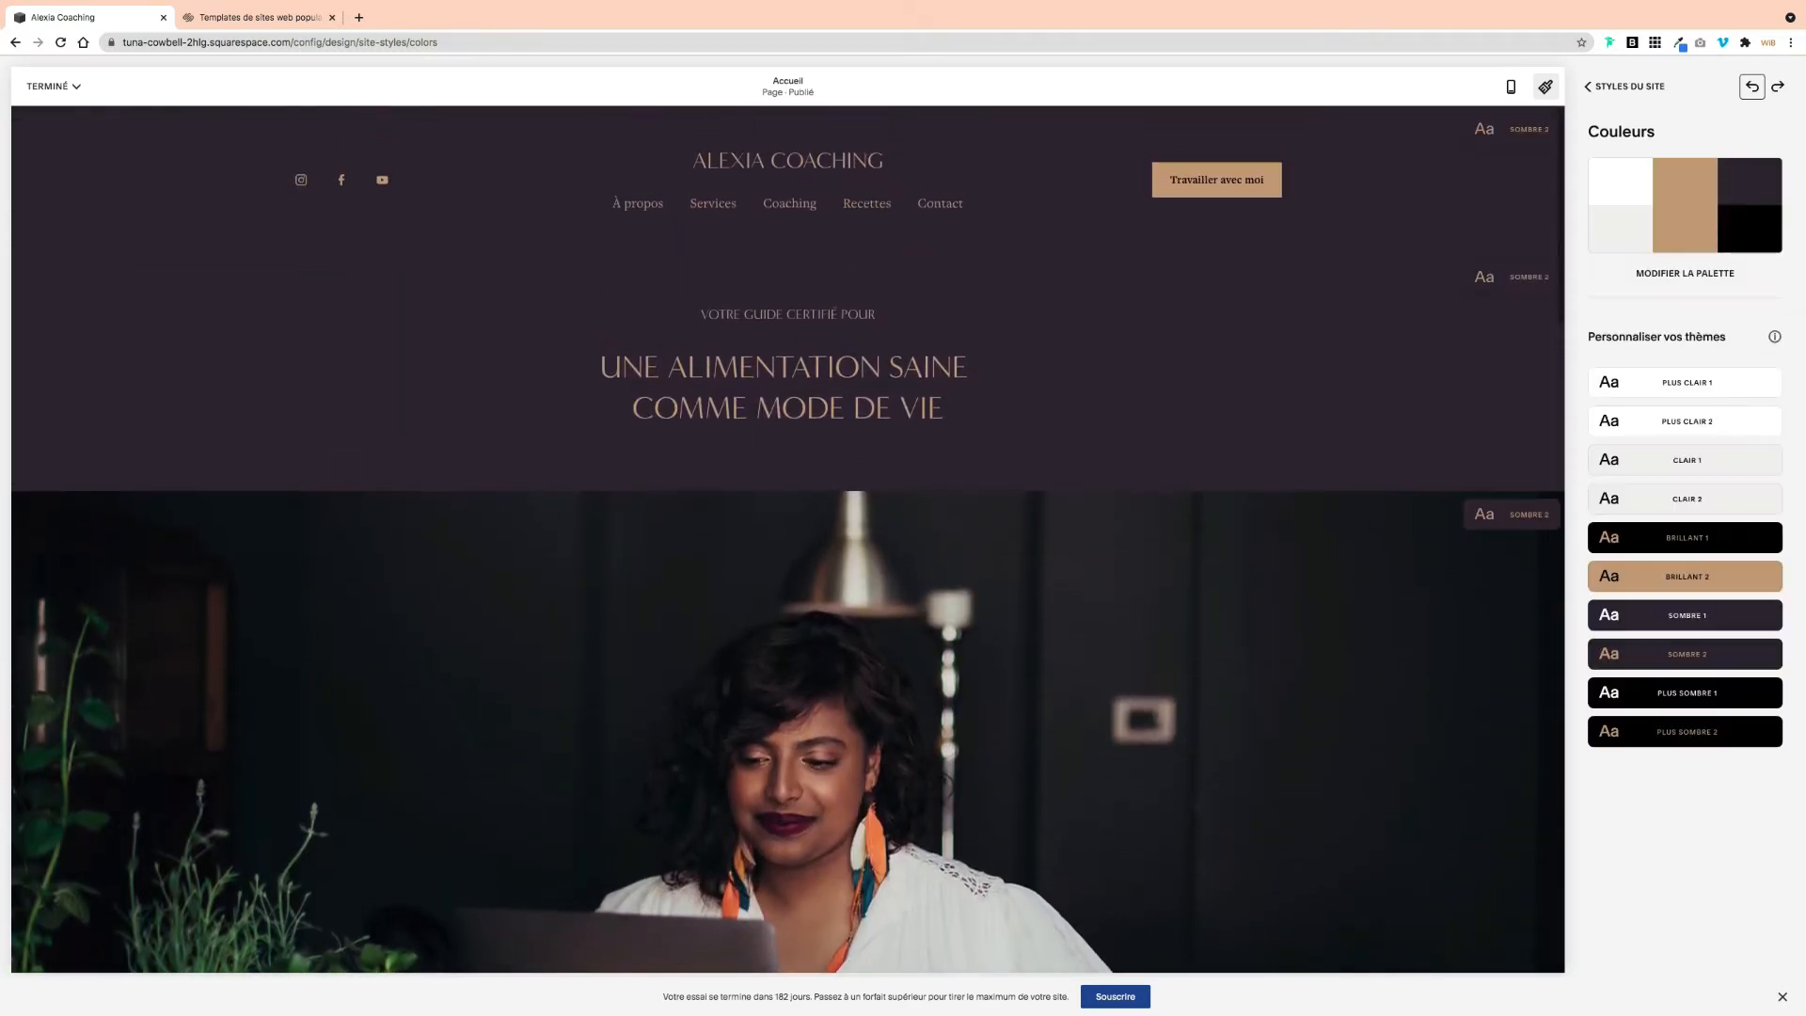
click(1618, 86)
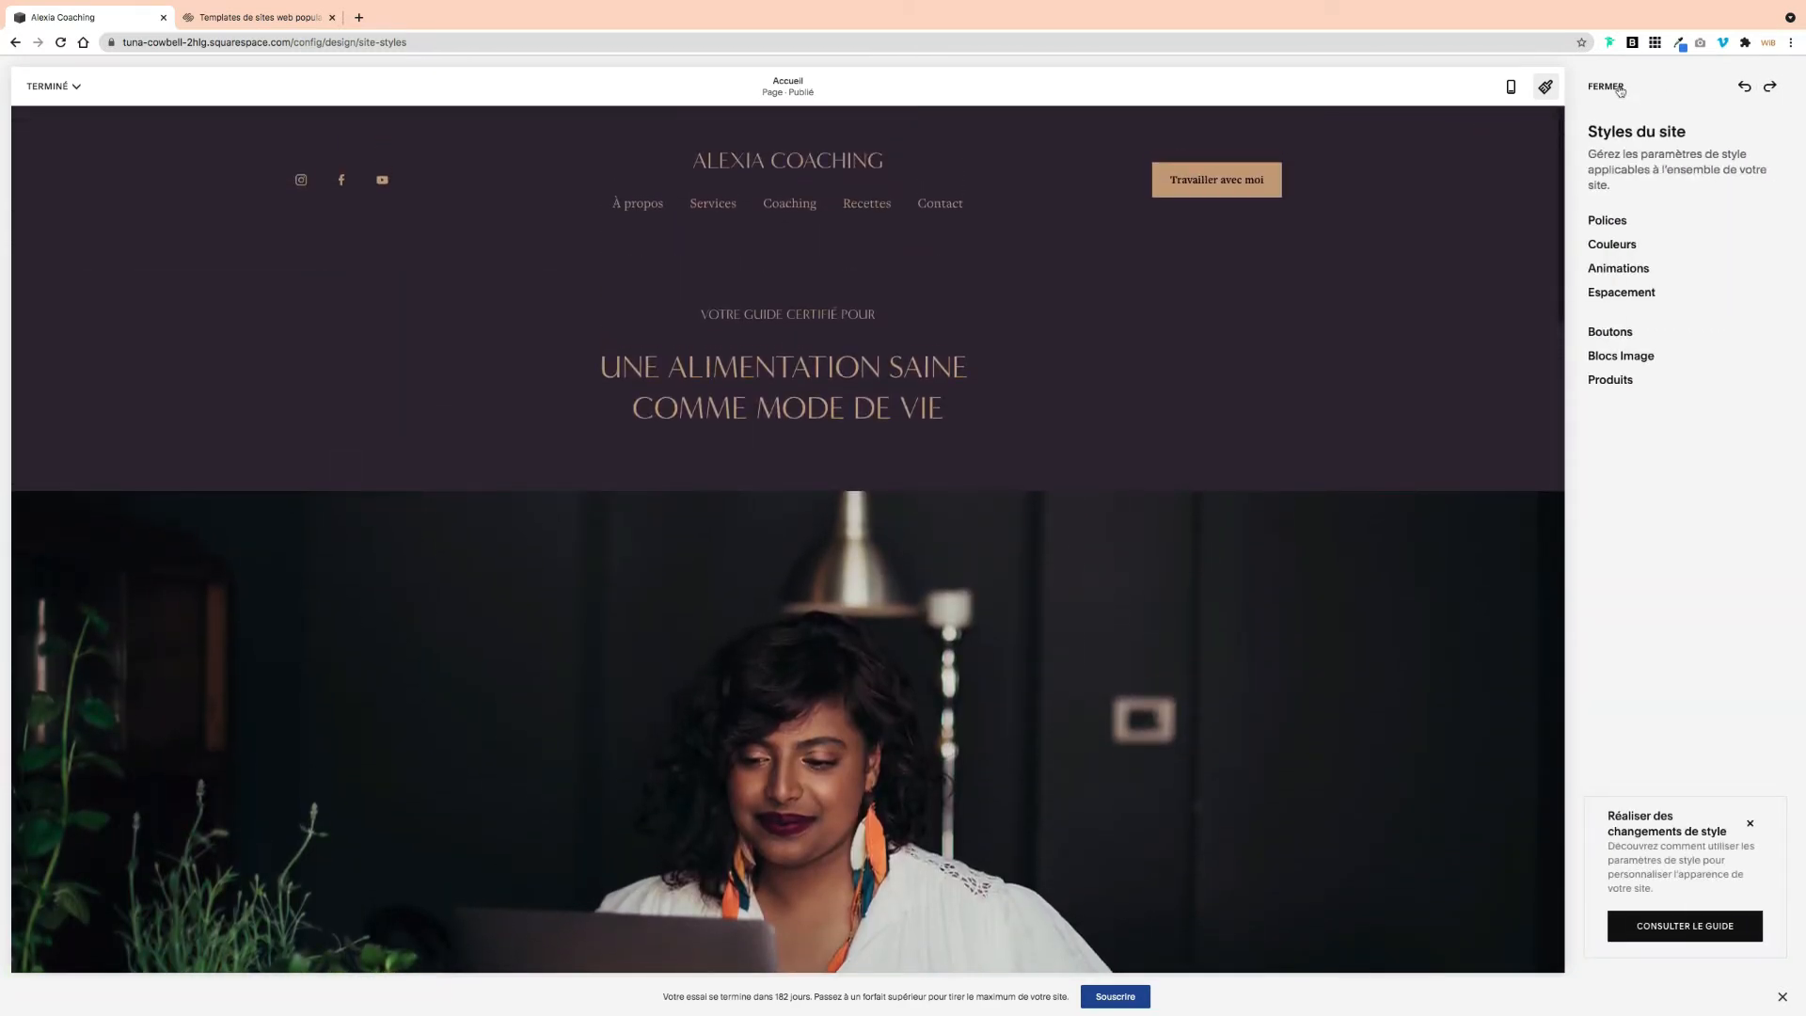
Step: Try Ambroise Std, Alegreya SC and Adobe Garamond Pro as the font family for the site's headings
click(1605, 220)
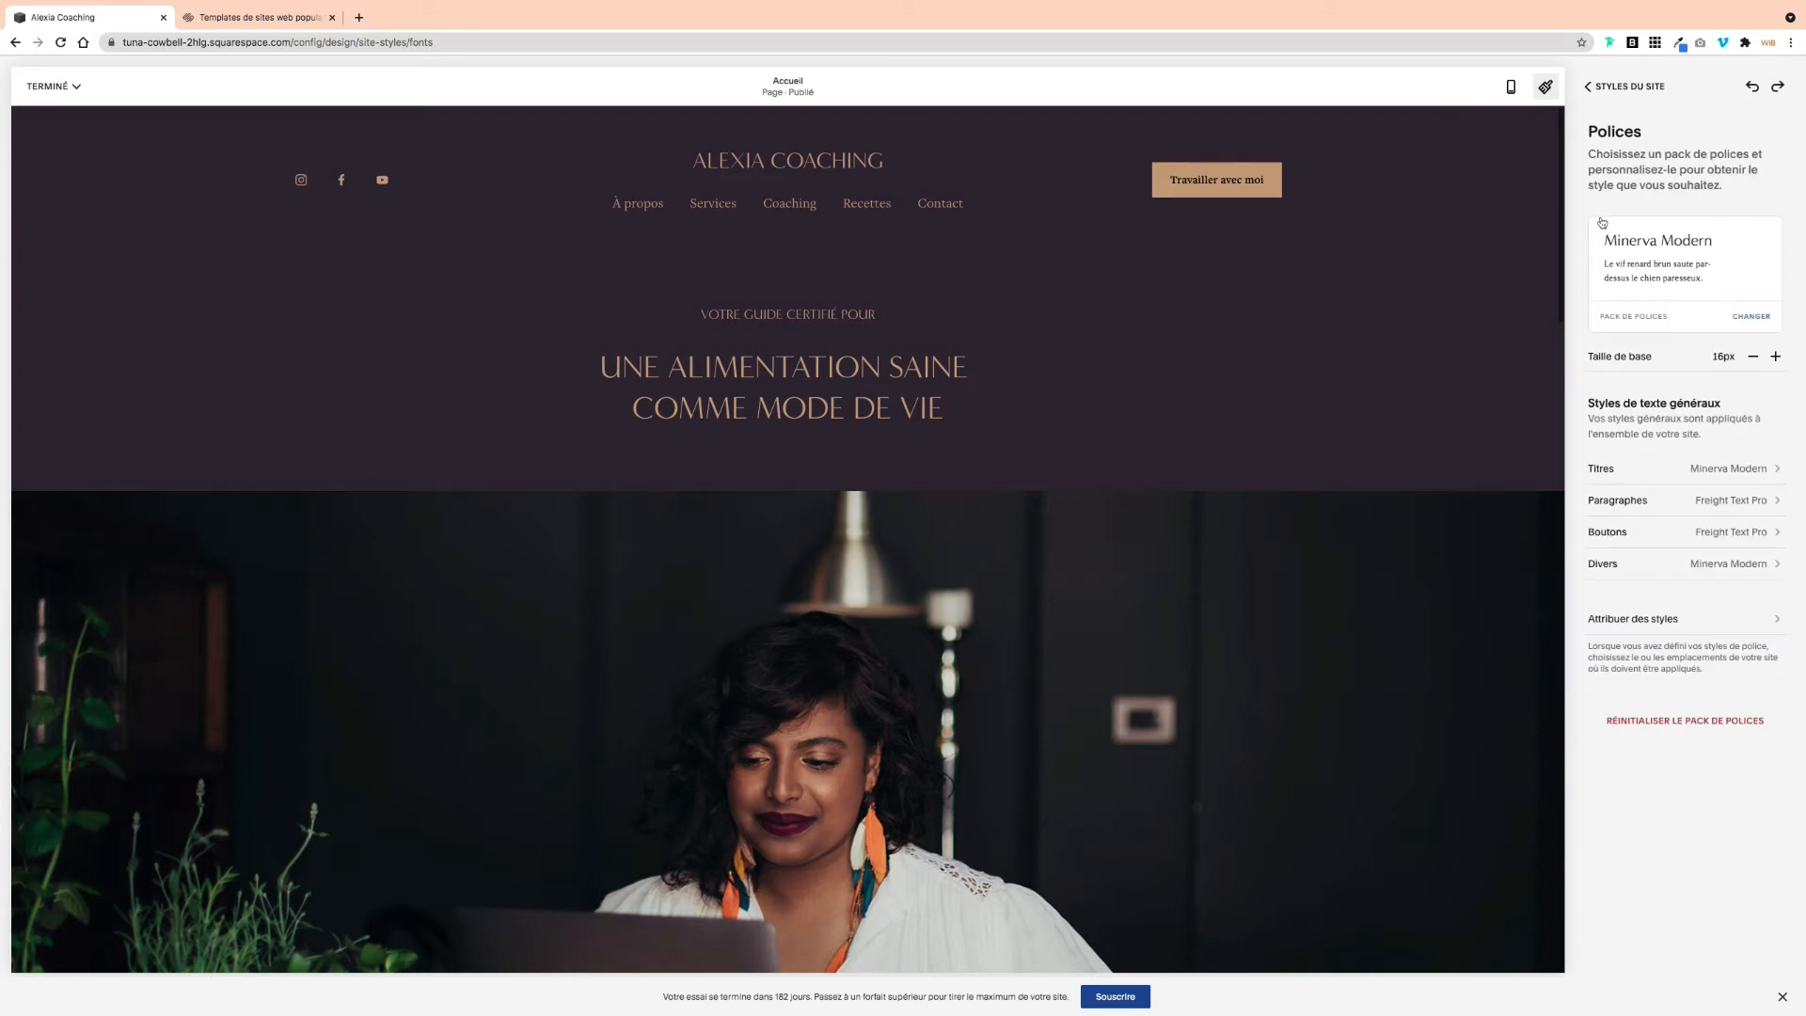
click(1602, 222)
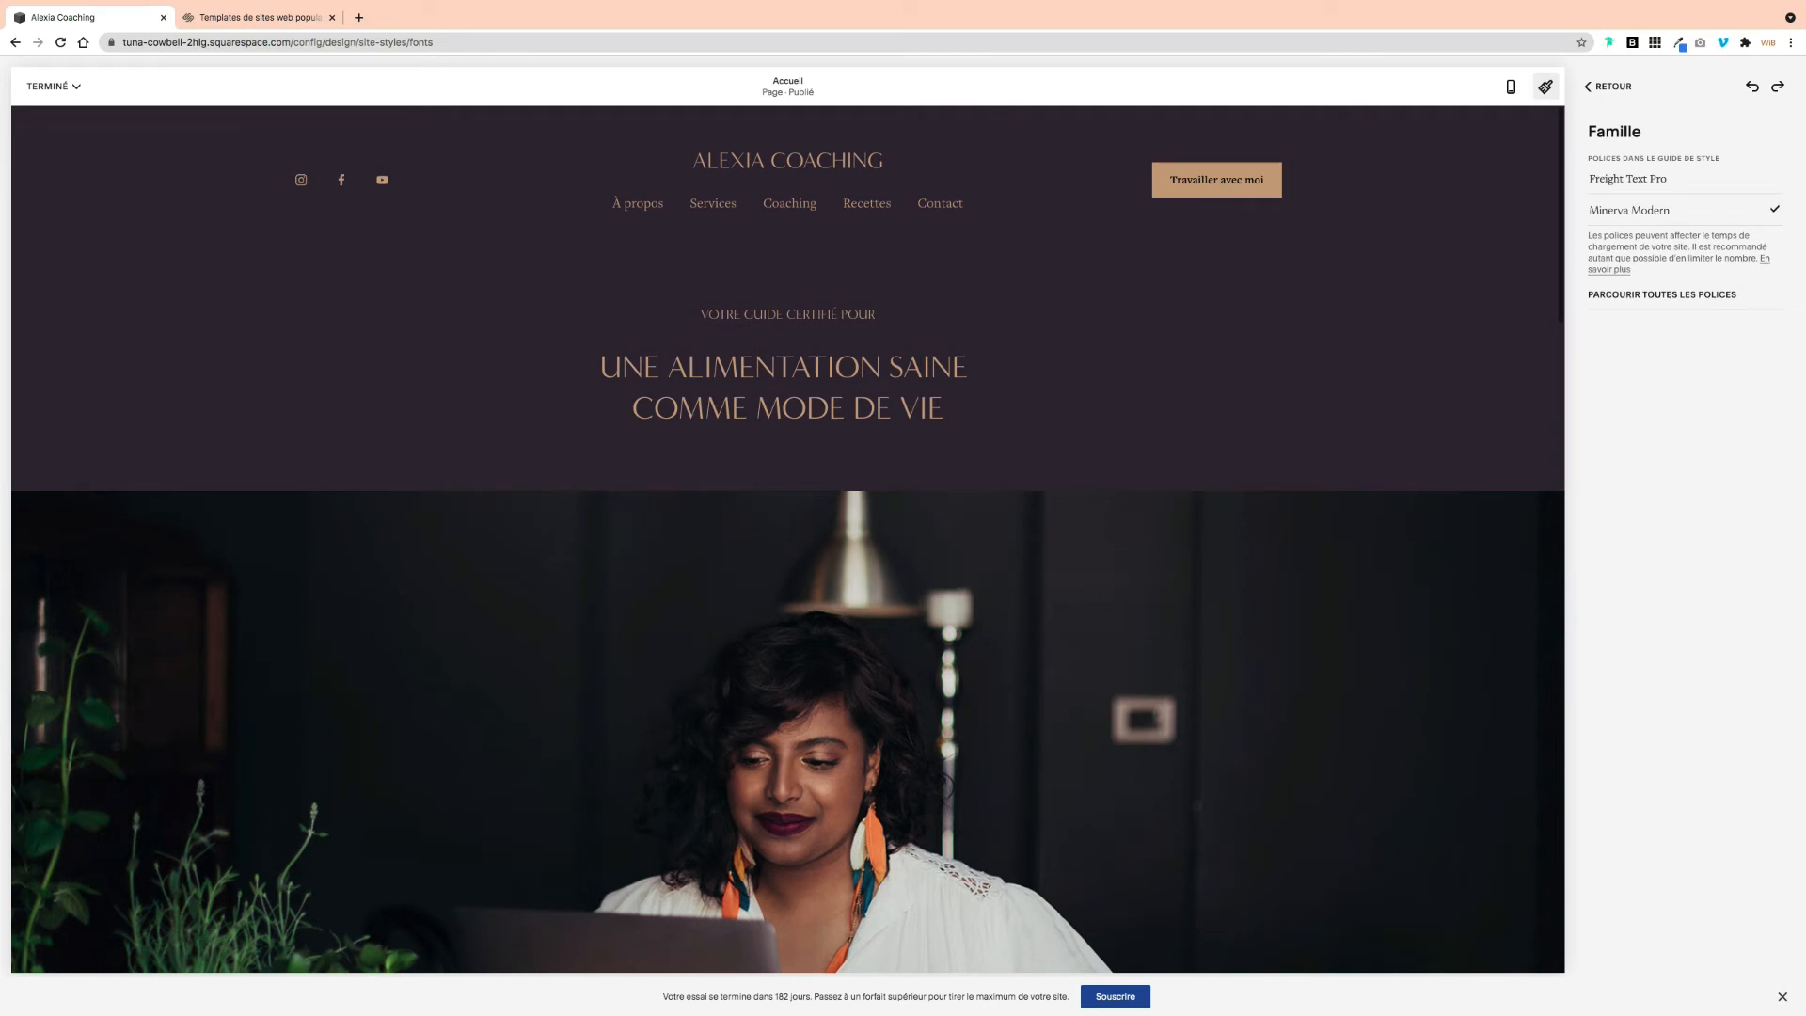
click(1662, 295)
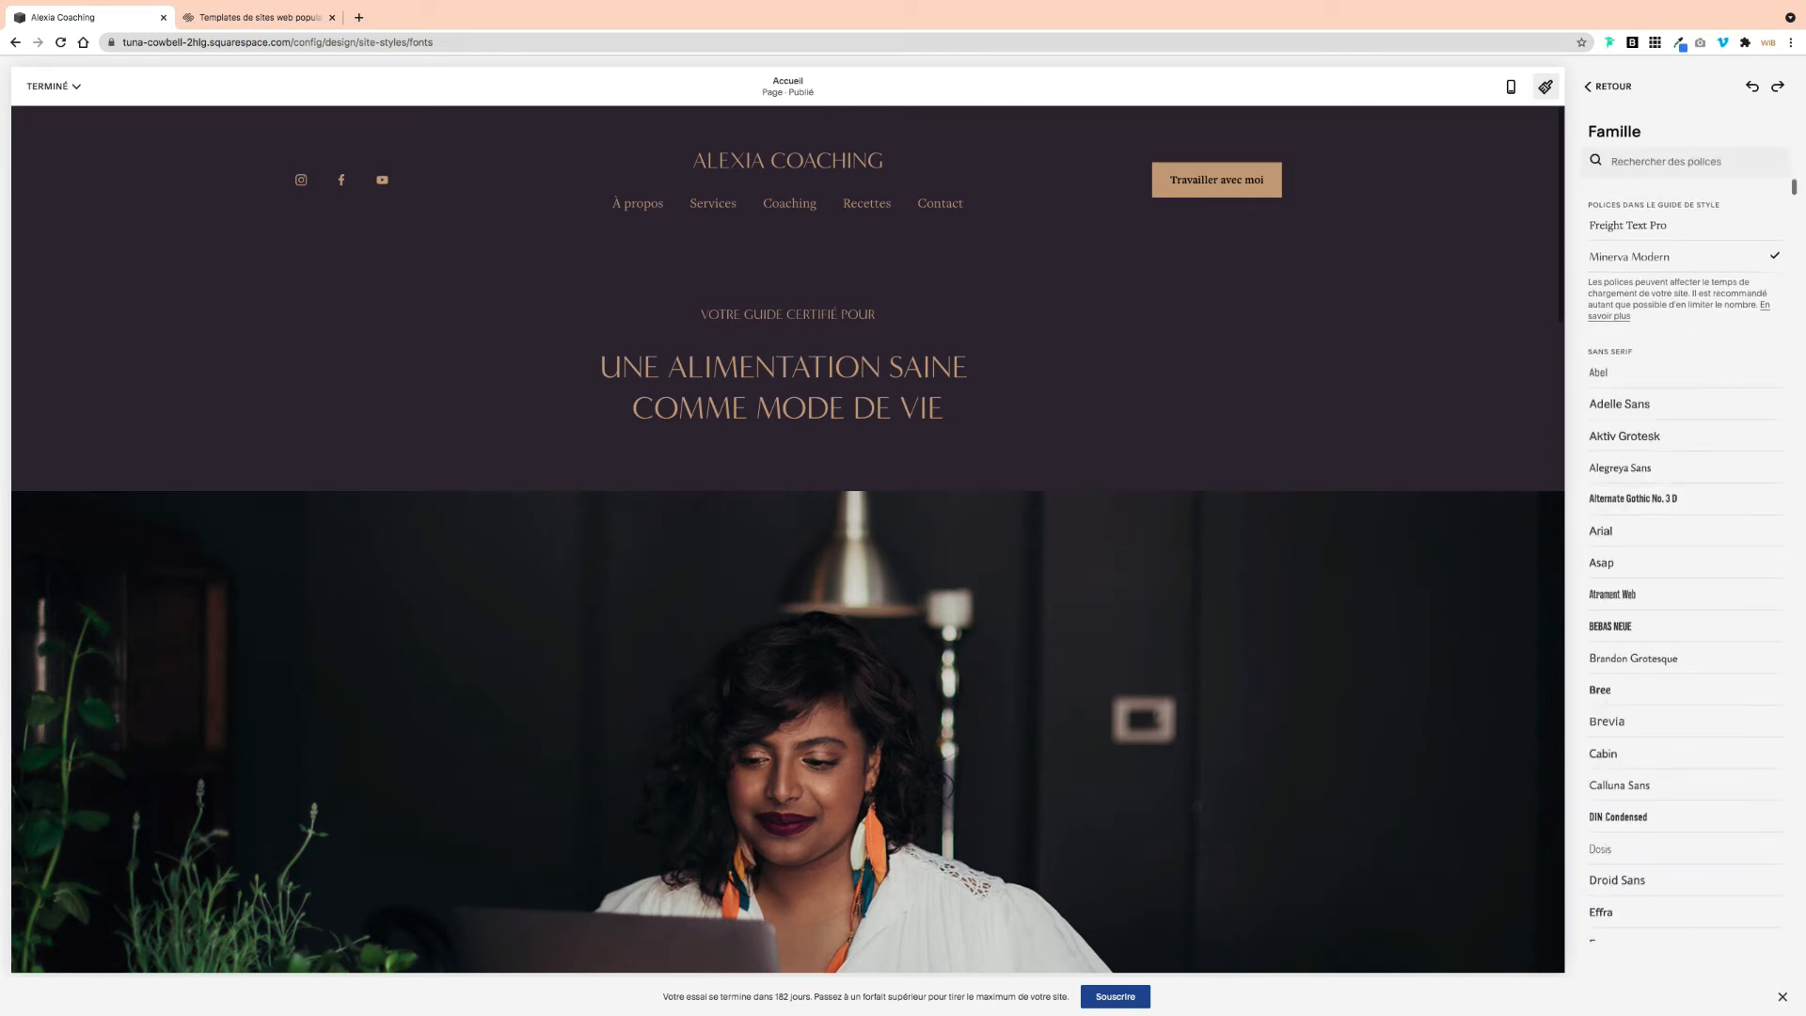
scroll(1656, 693, down, 4)
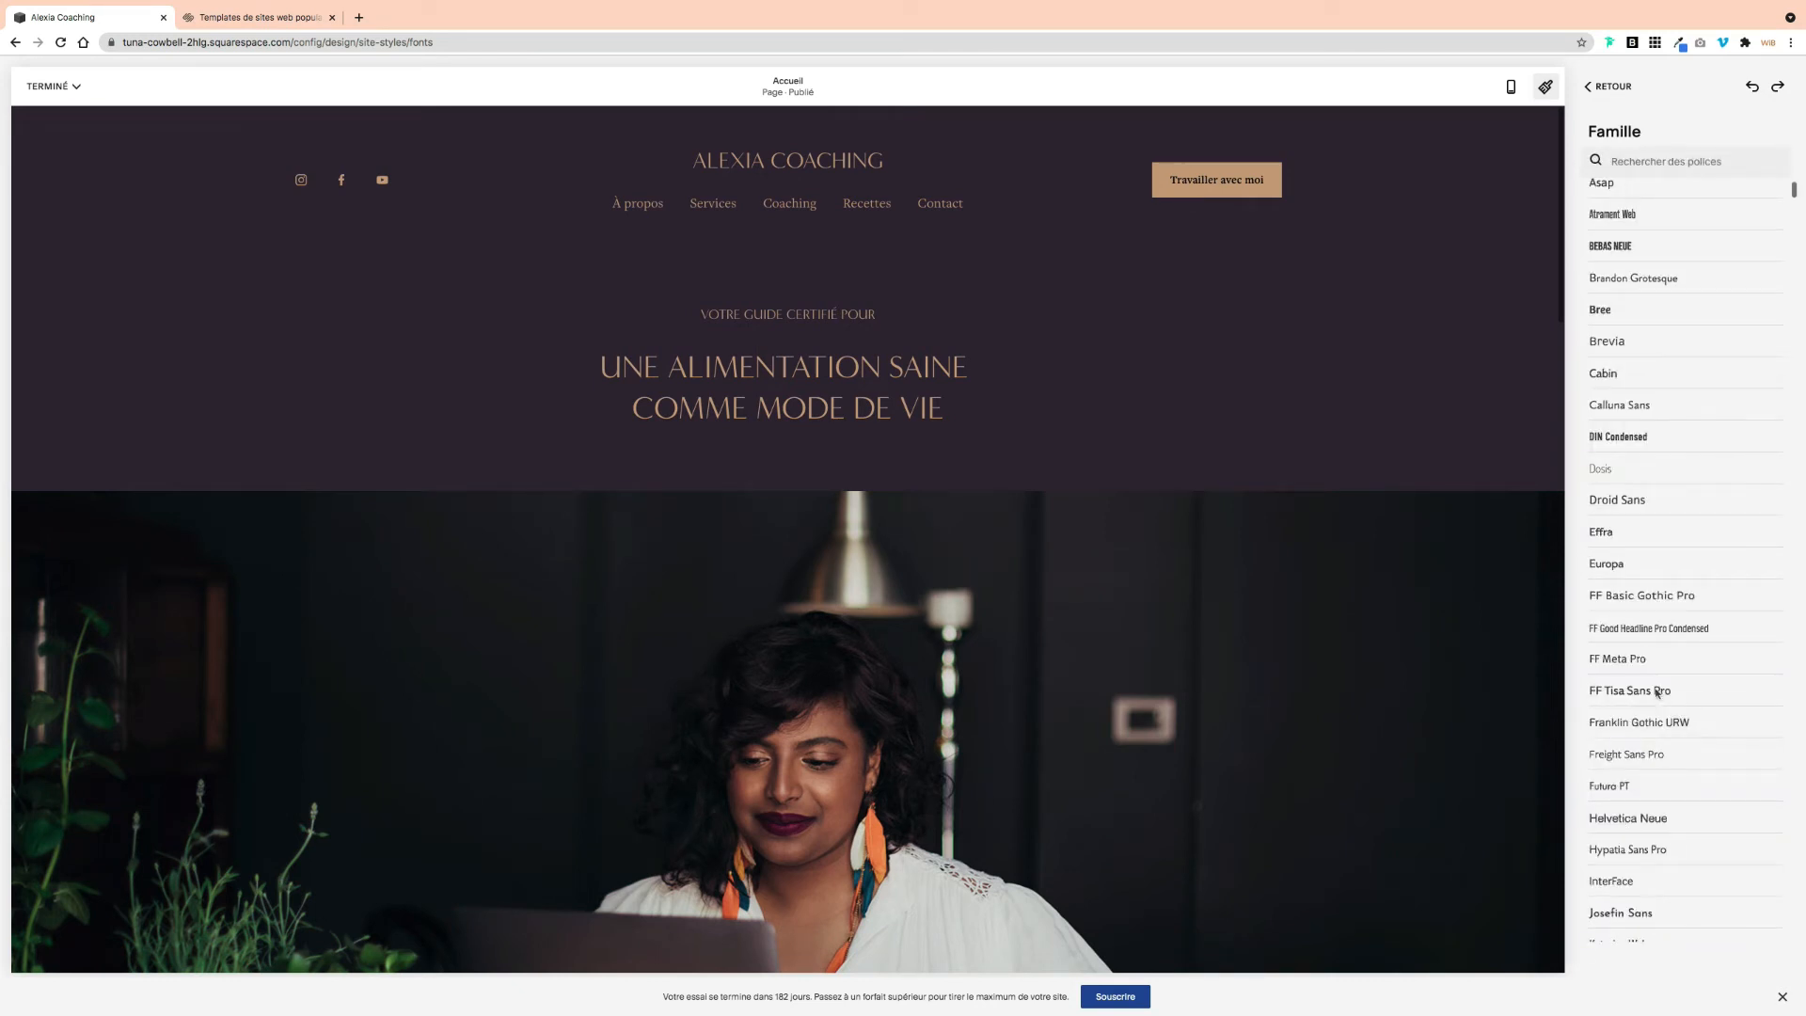
scroll(1657, 693, down, 12)
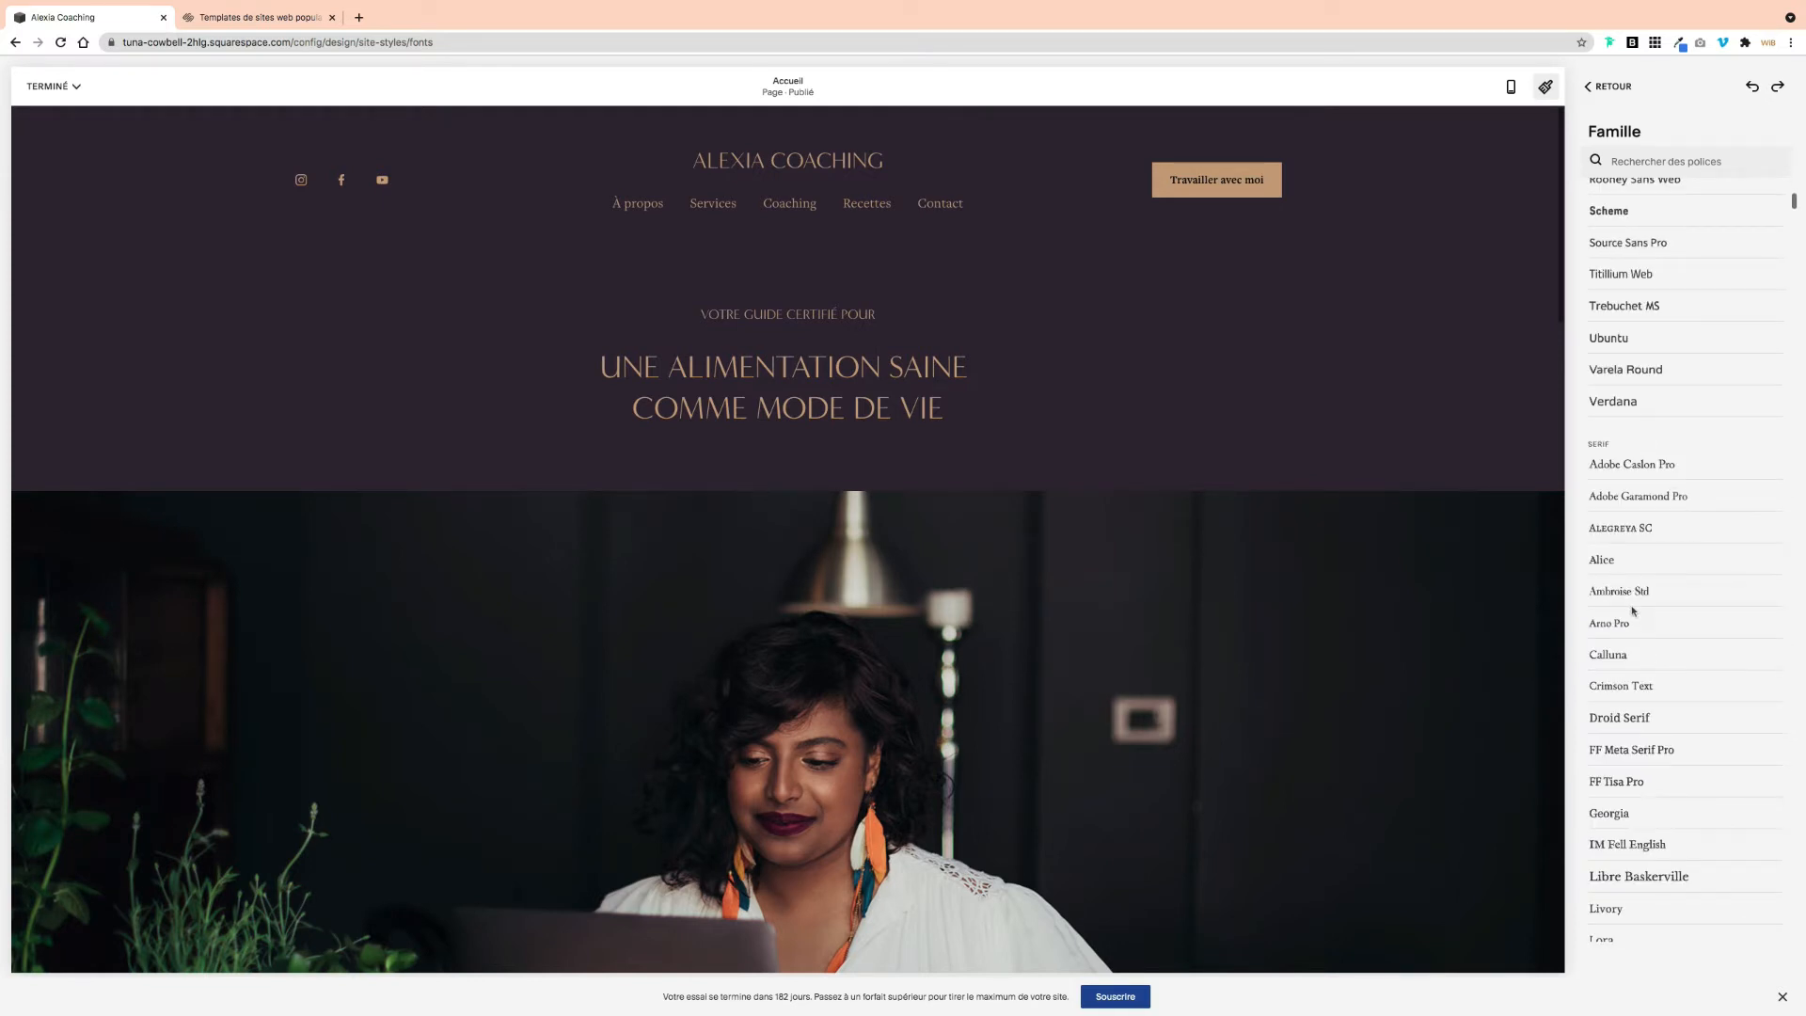
click(1623, 592)
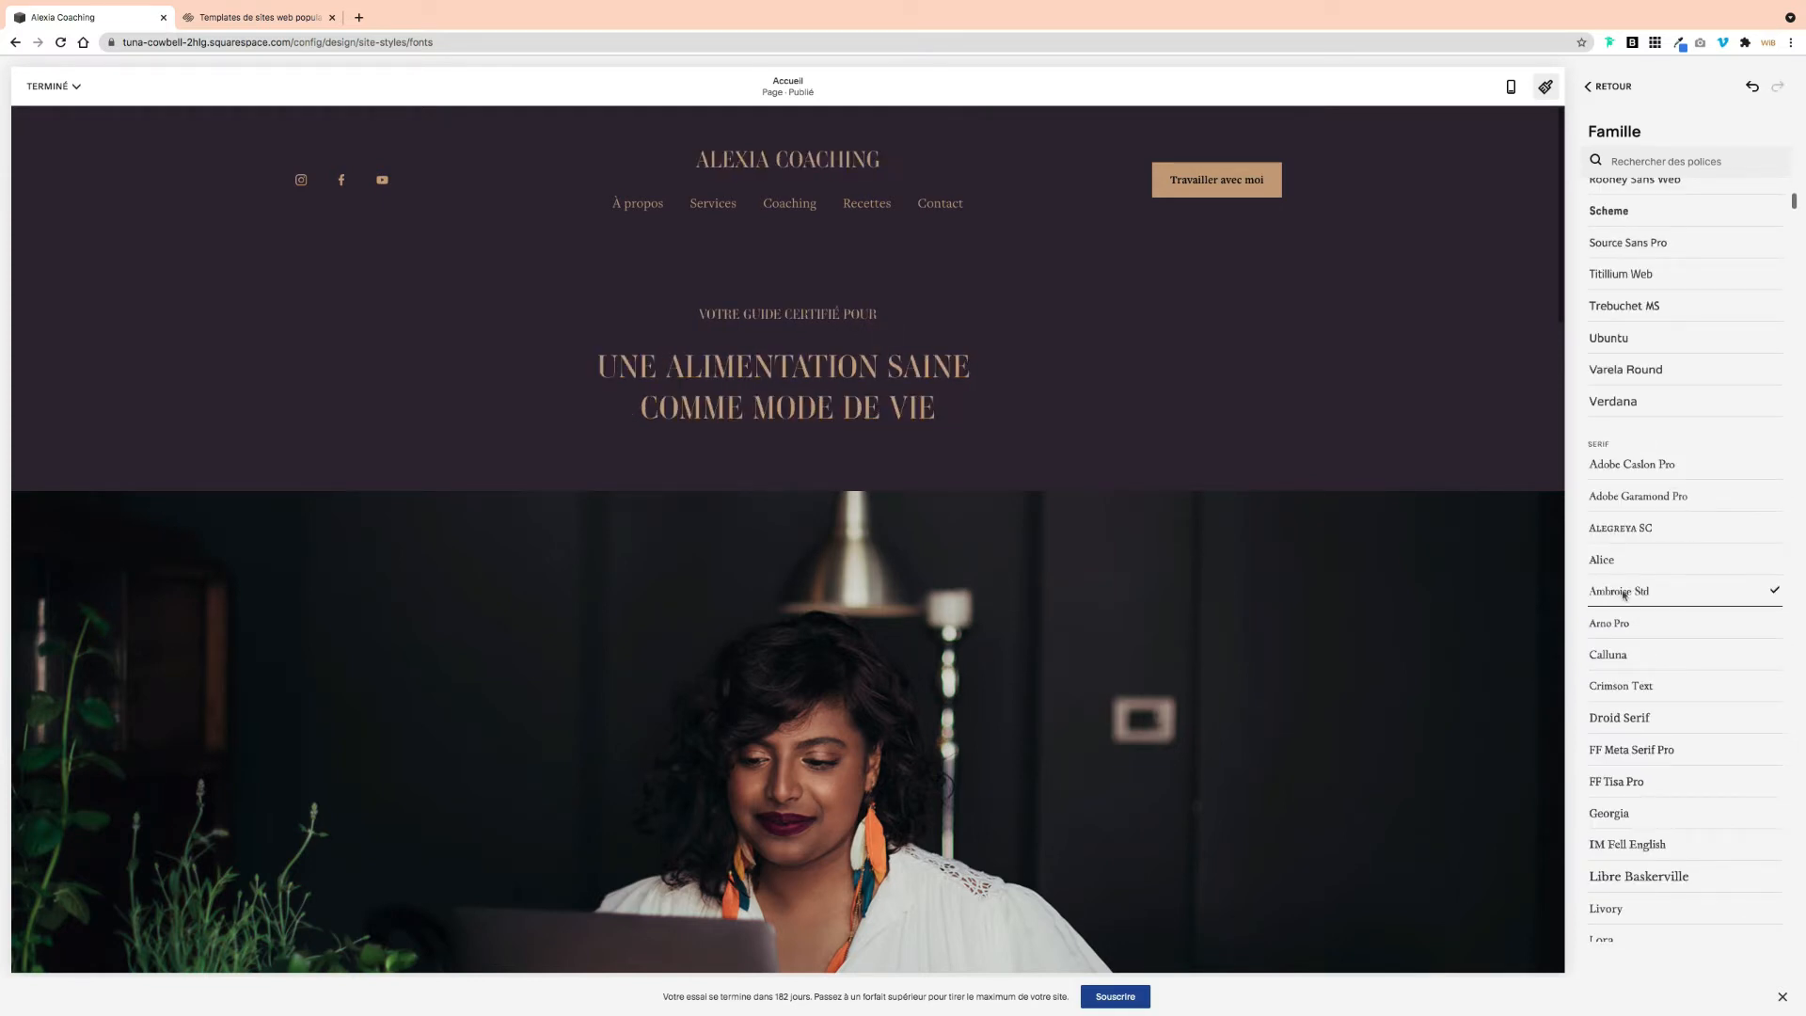
click(1619, 533)
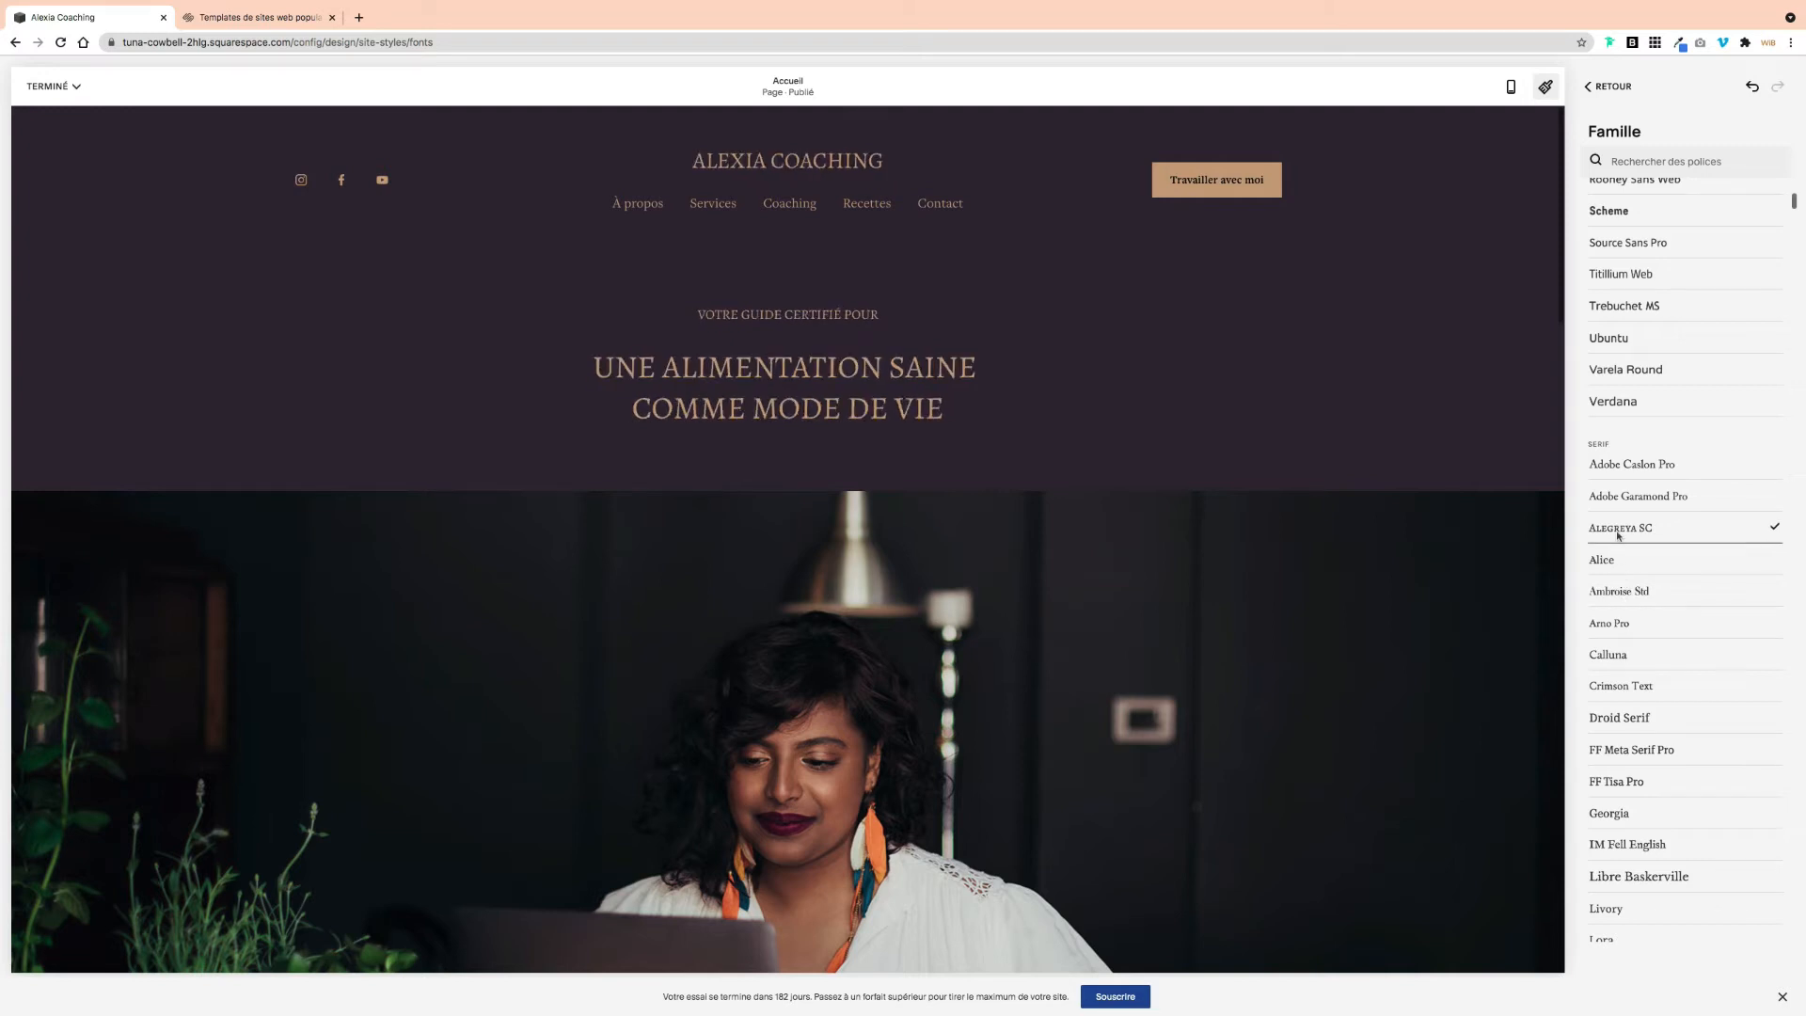
click(1623, 499)
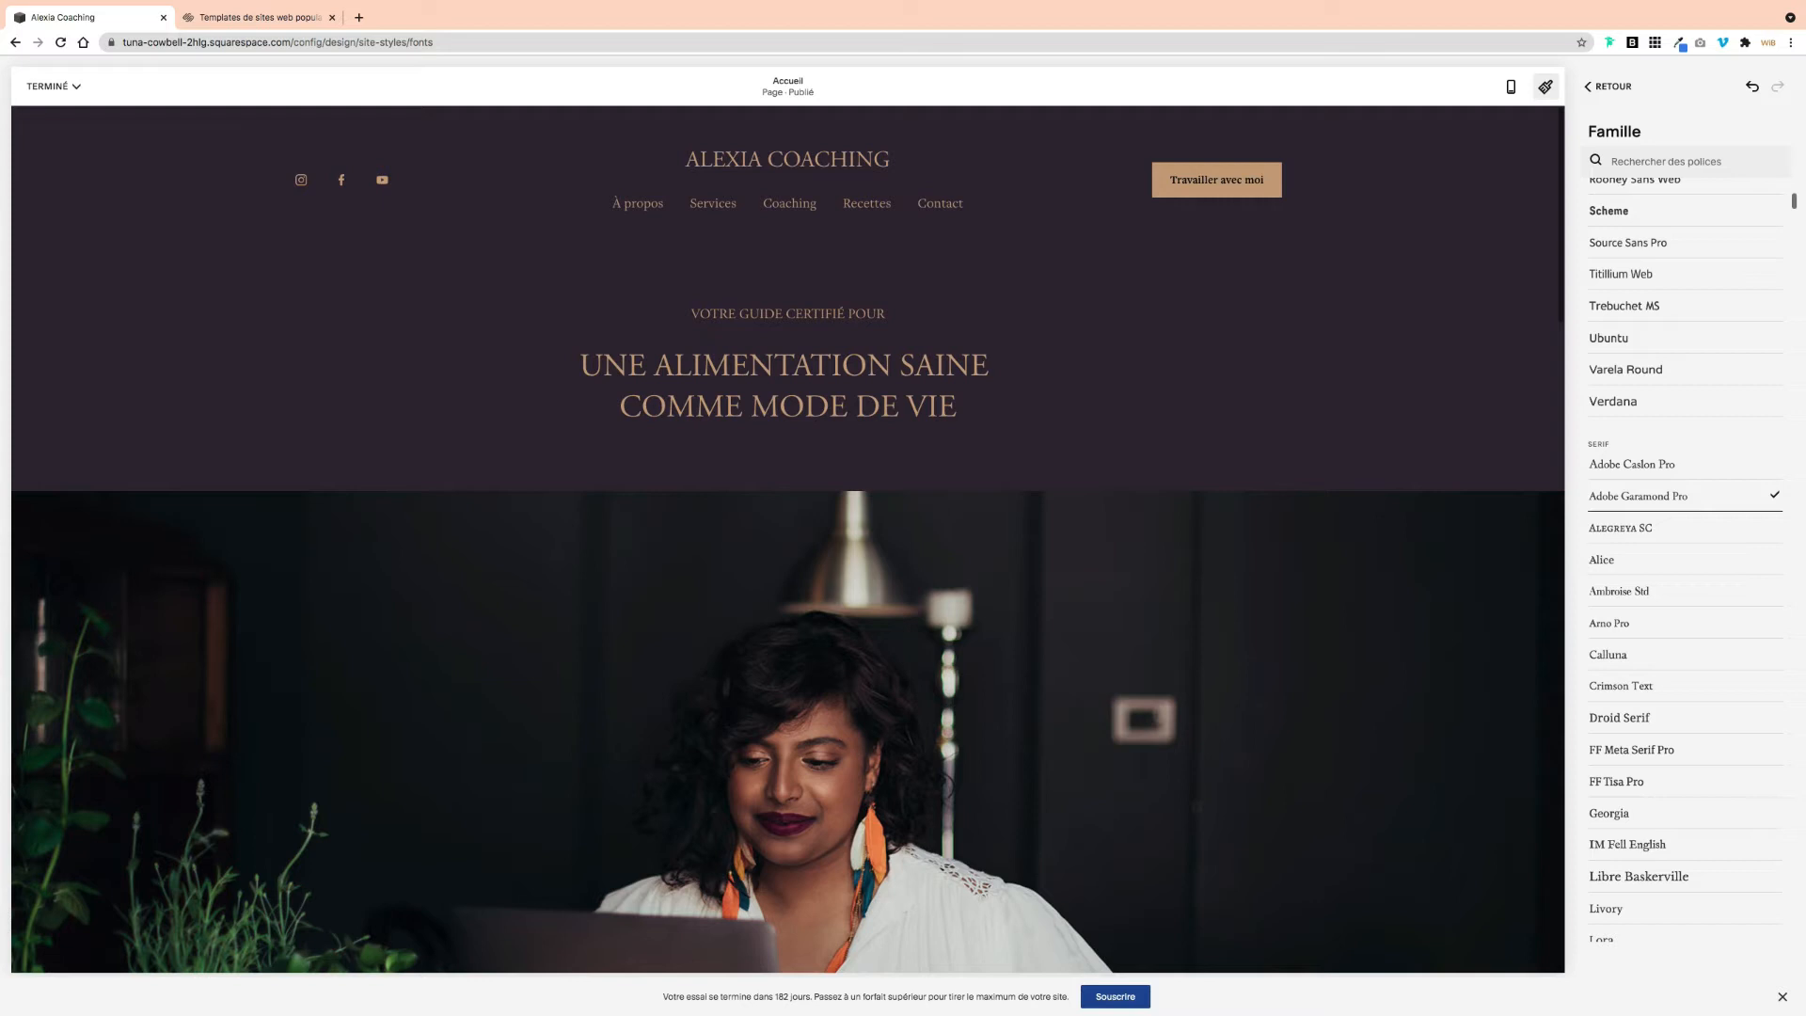
Step: Discard the trial colour and font changes and return to the site's main menu
click(1599, 86)
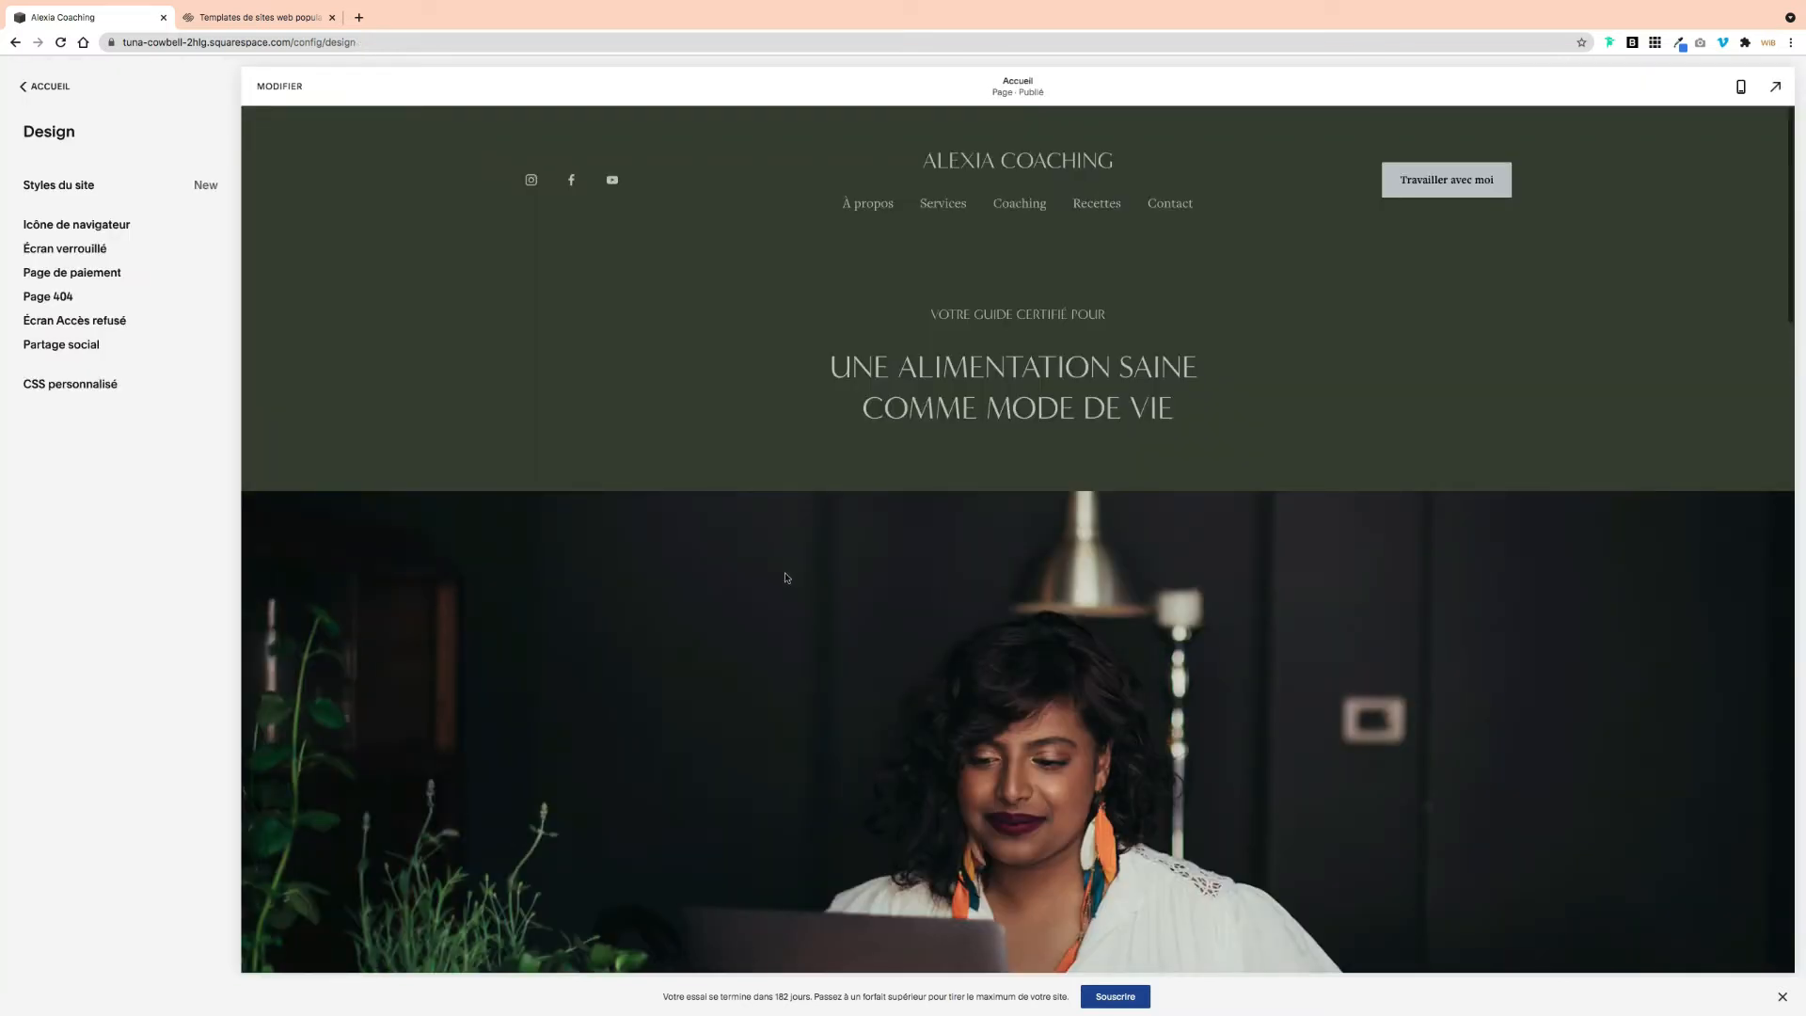
scroll(772, 577, down, 2)
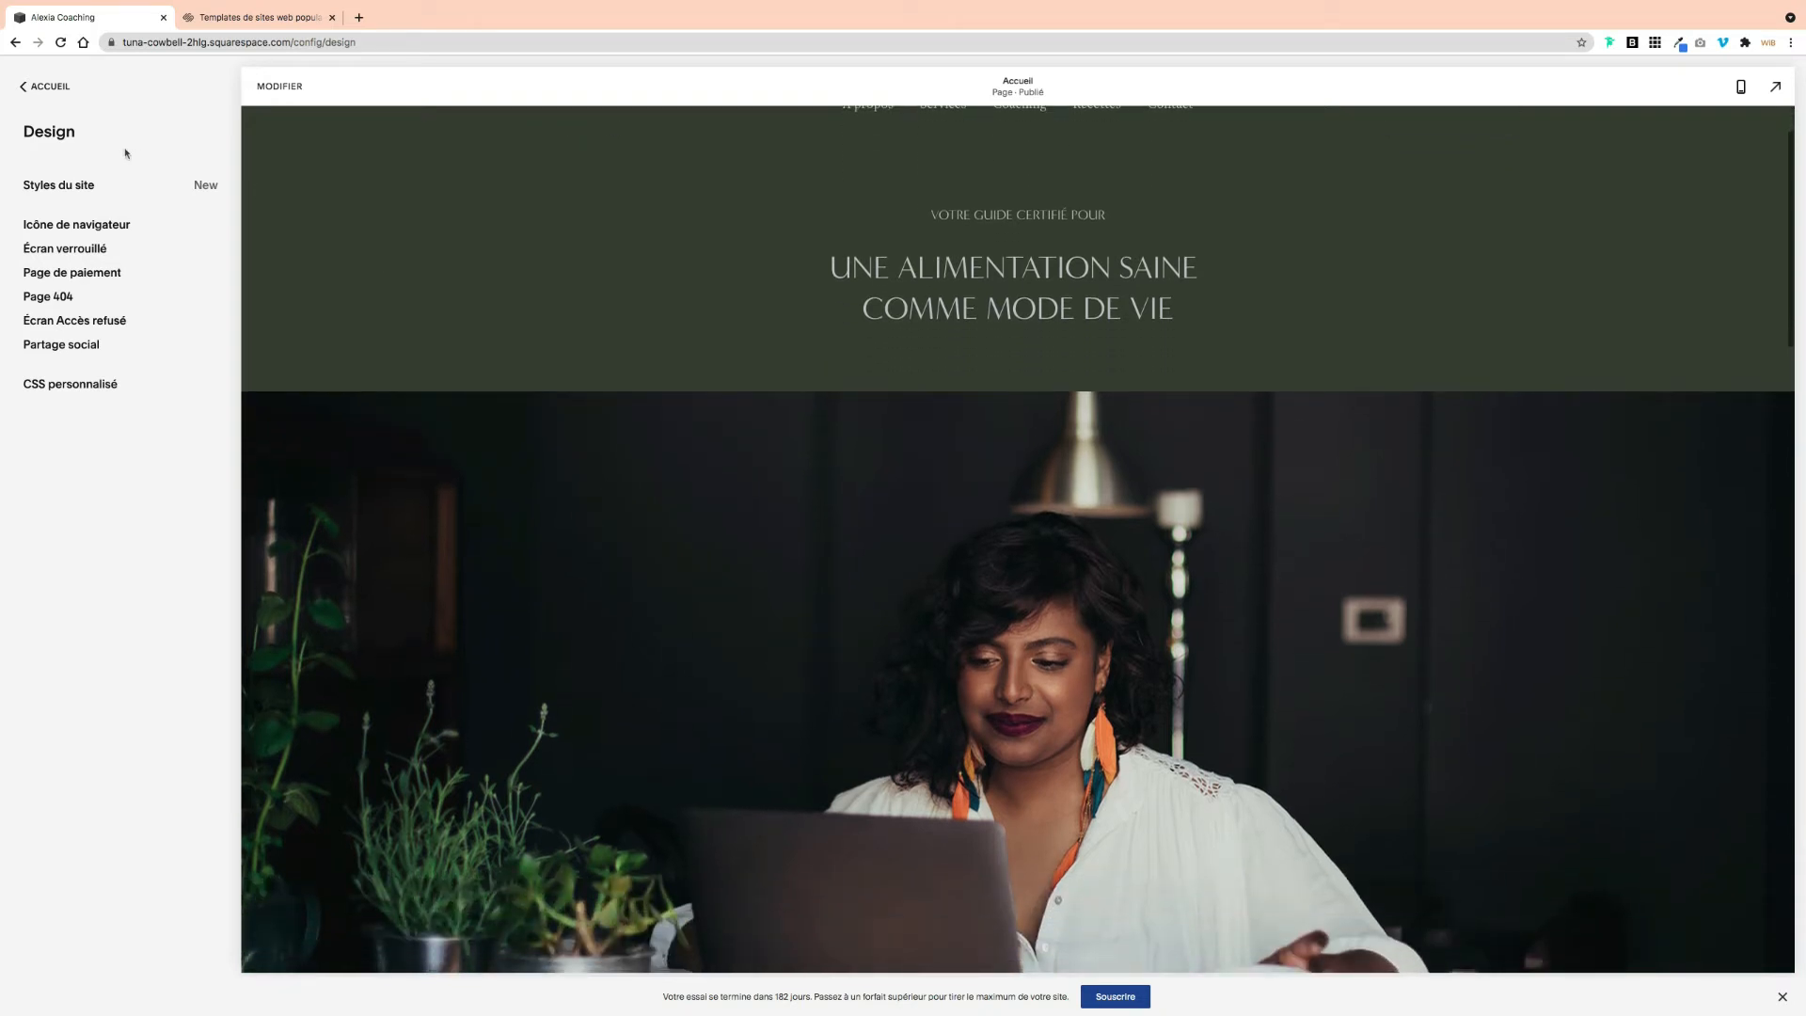
click(43, 87)
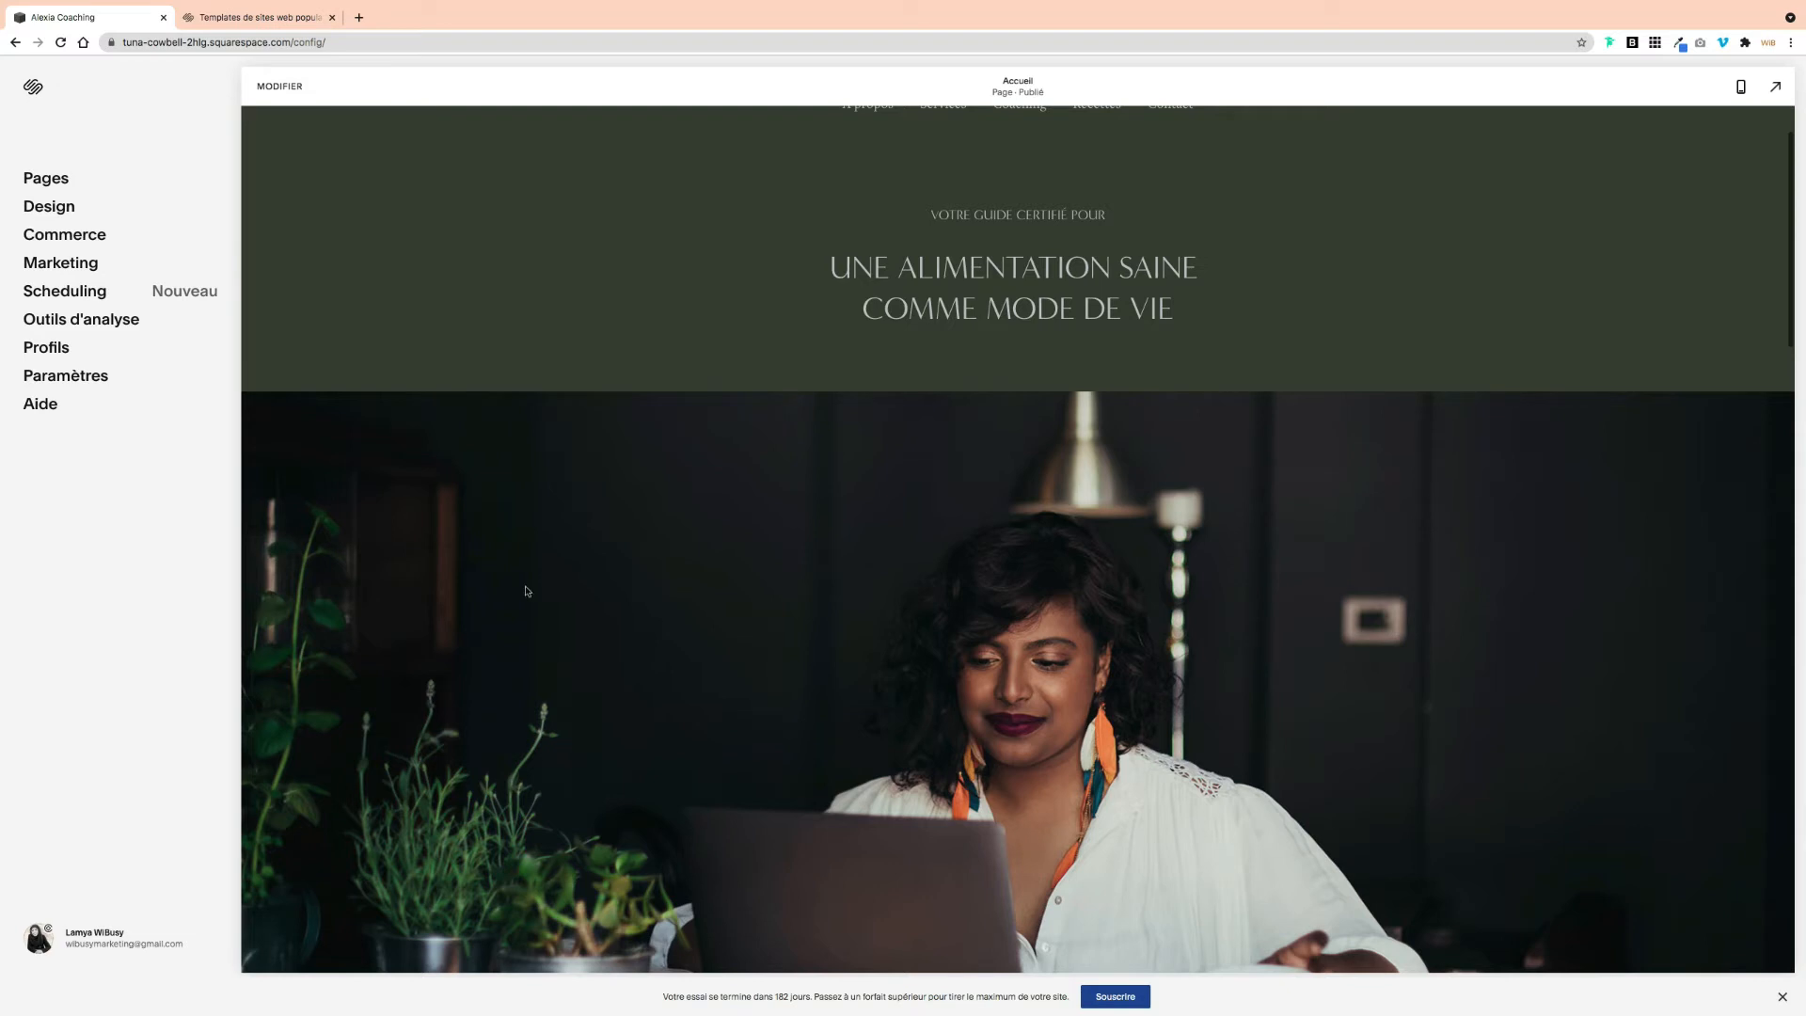
Step: Add a predefined image section with a paragraph beside the picture, between the home page's heading and the large portrait photo
click(280, 86)
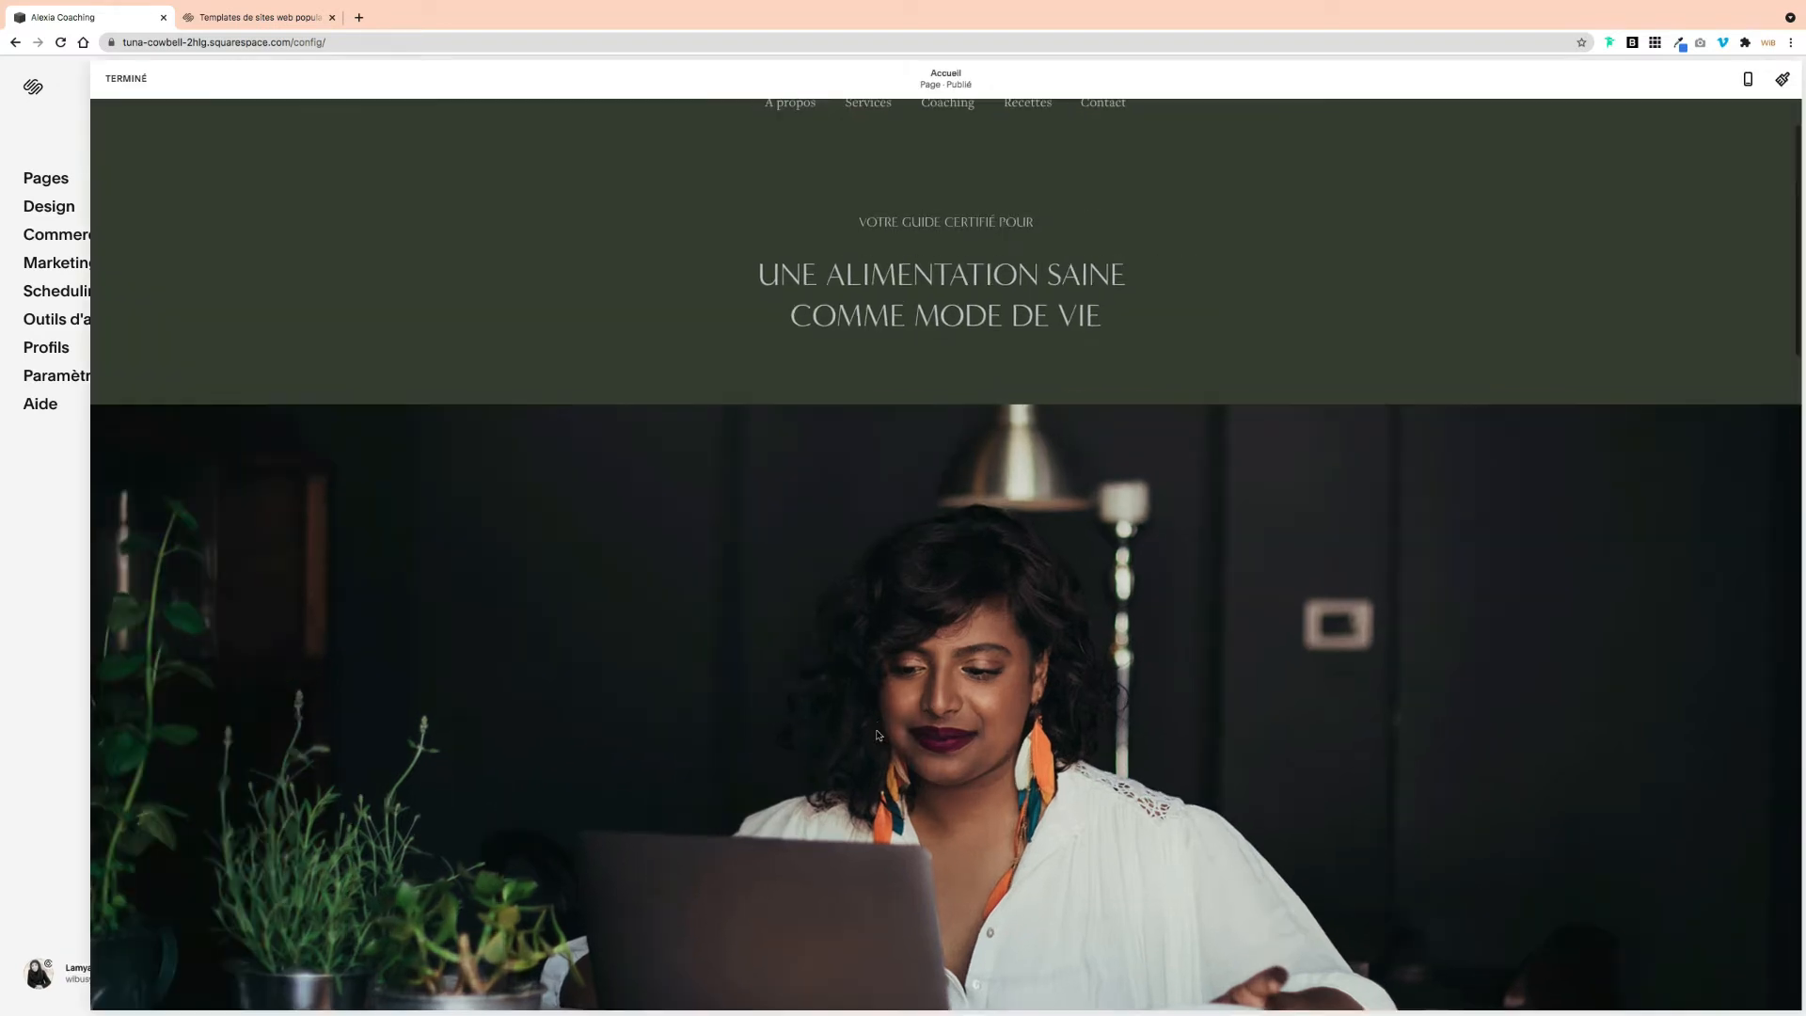
scroll(904, 468, down, 1)
click(902, 426)
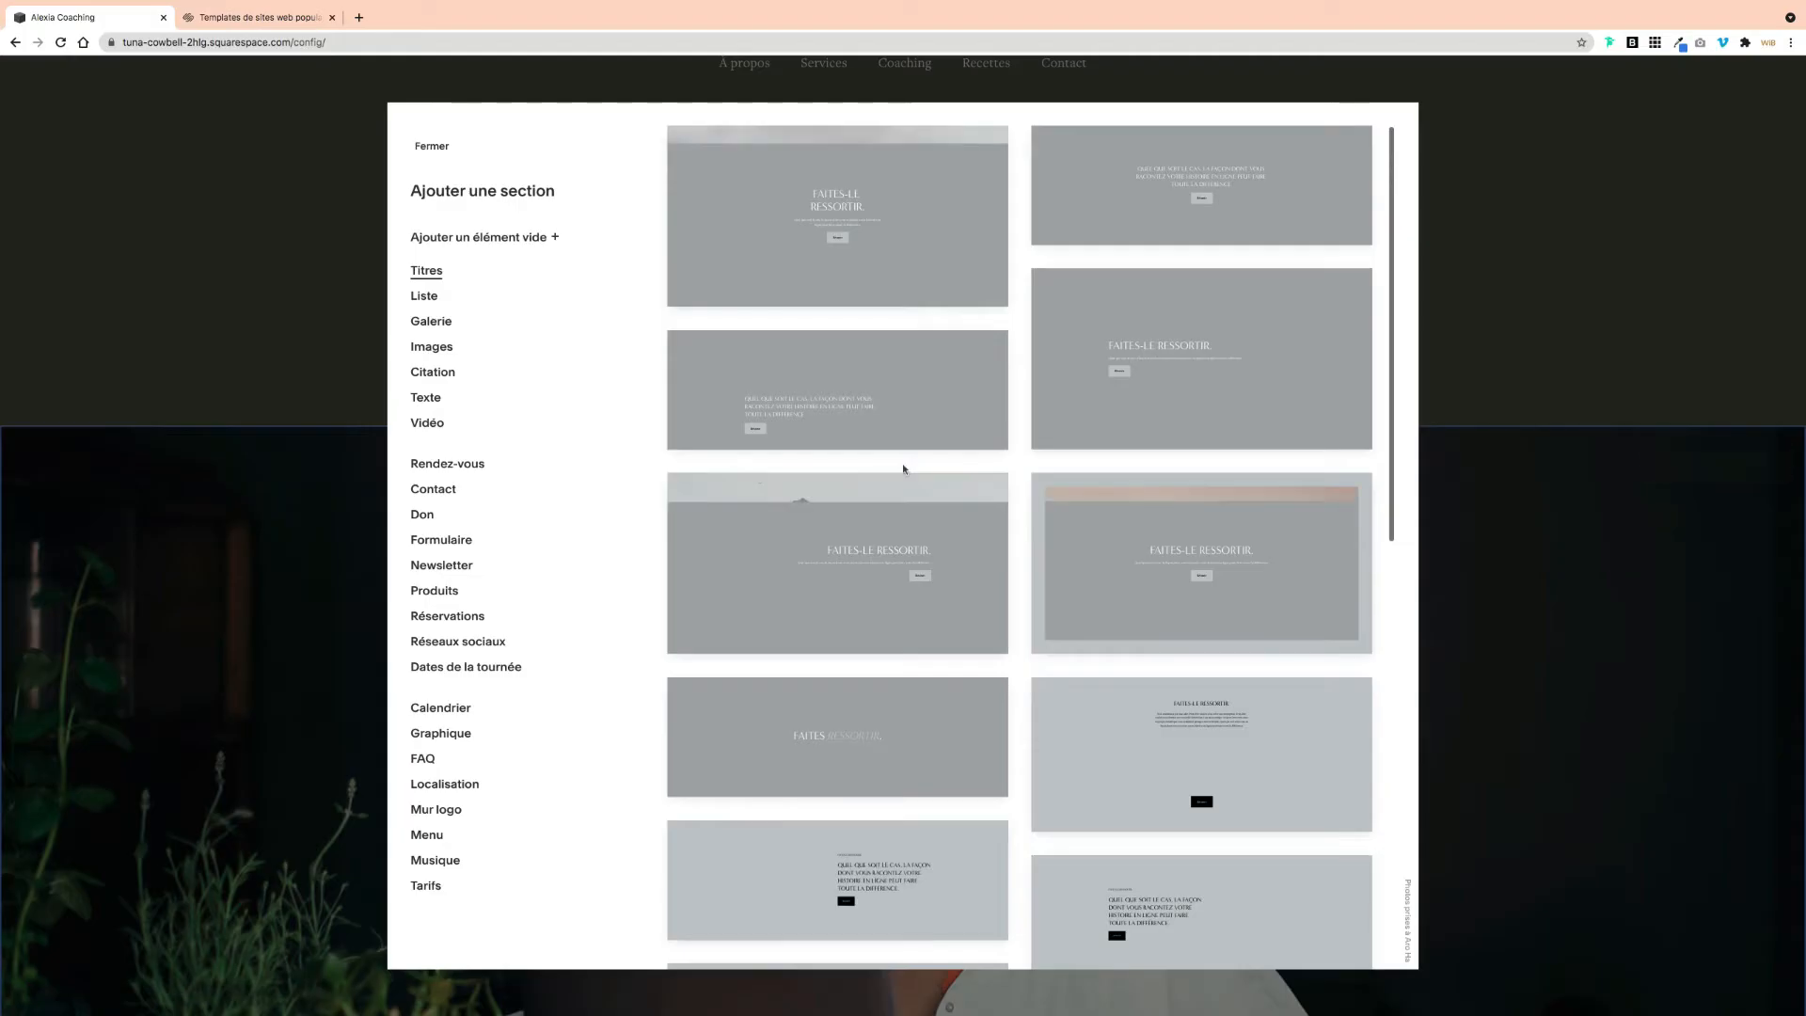
click(431, 348)
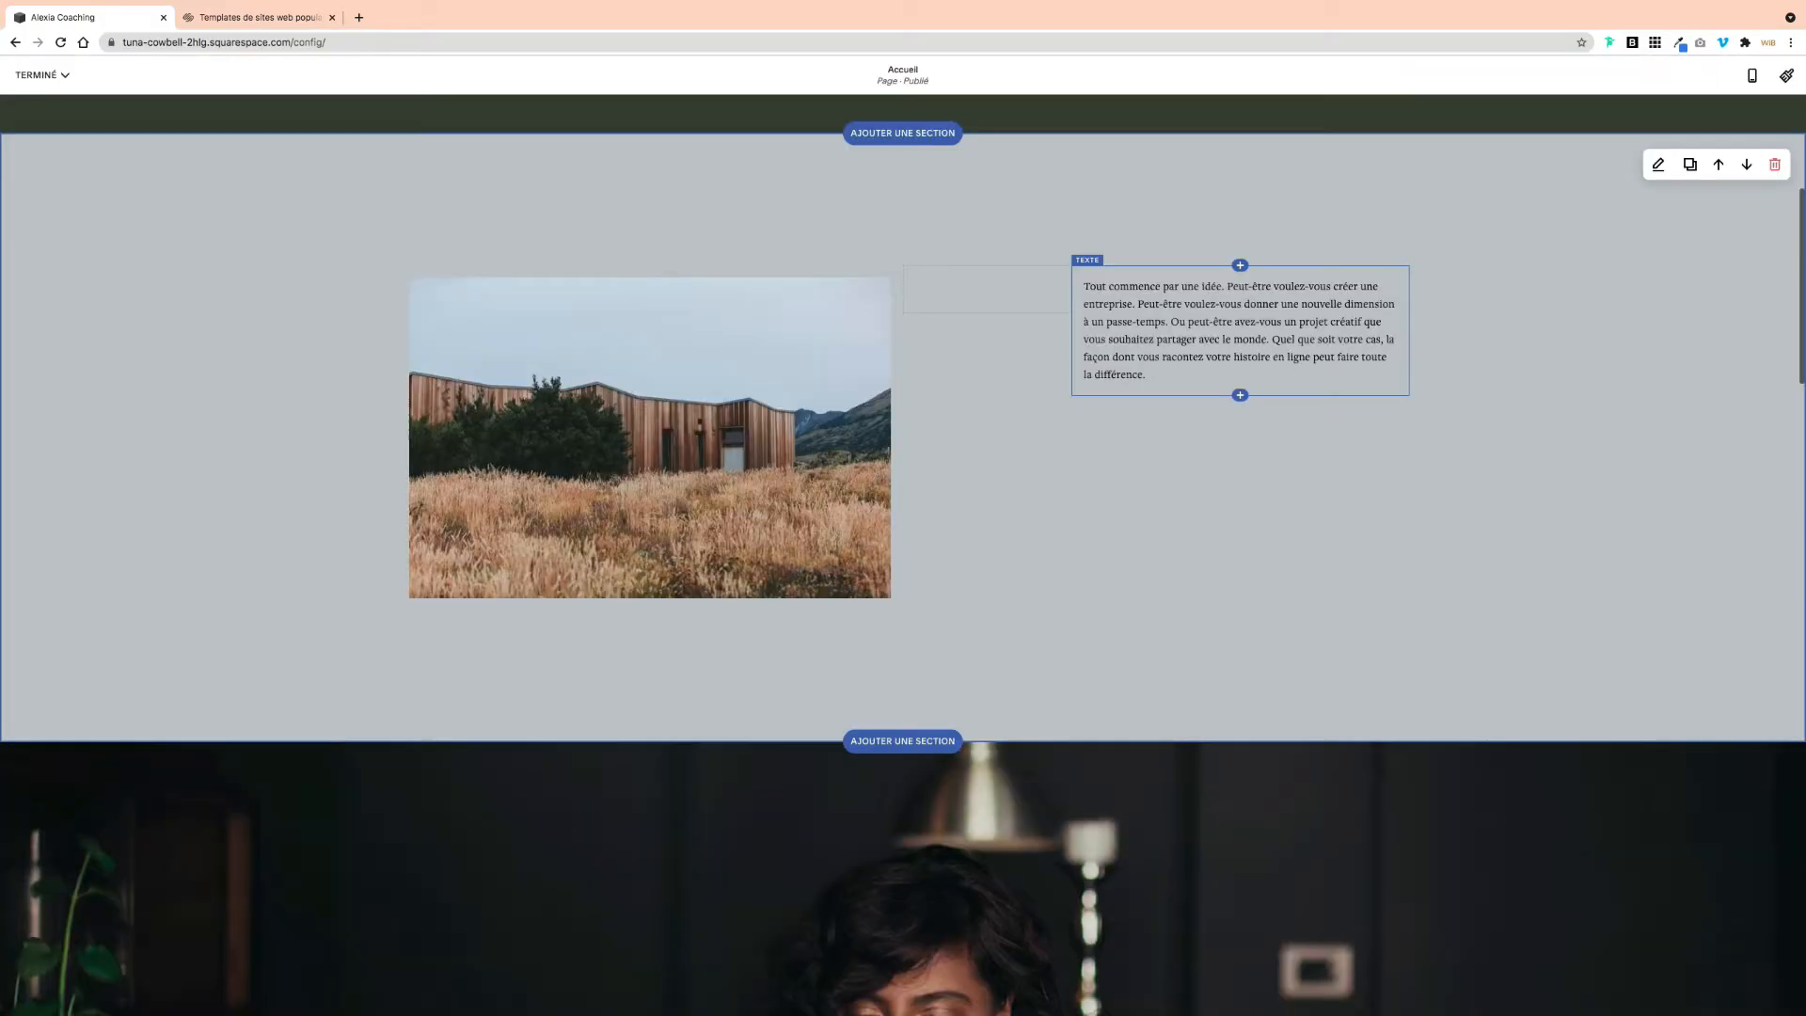
click(1091, 399)
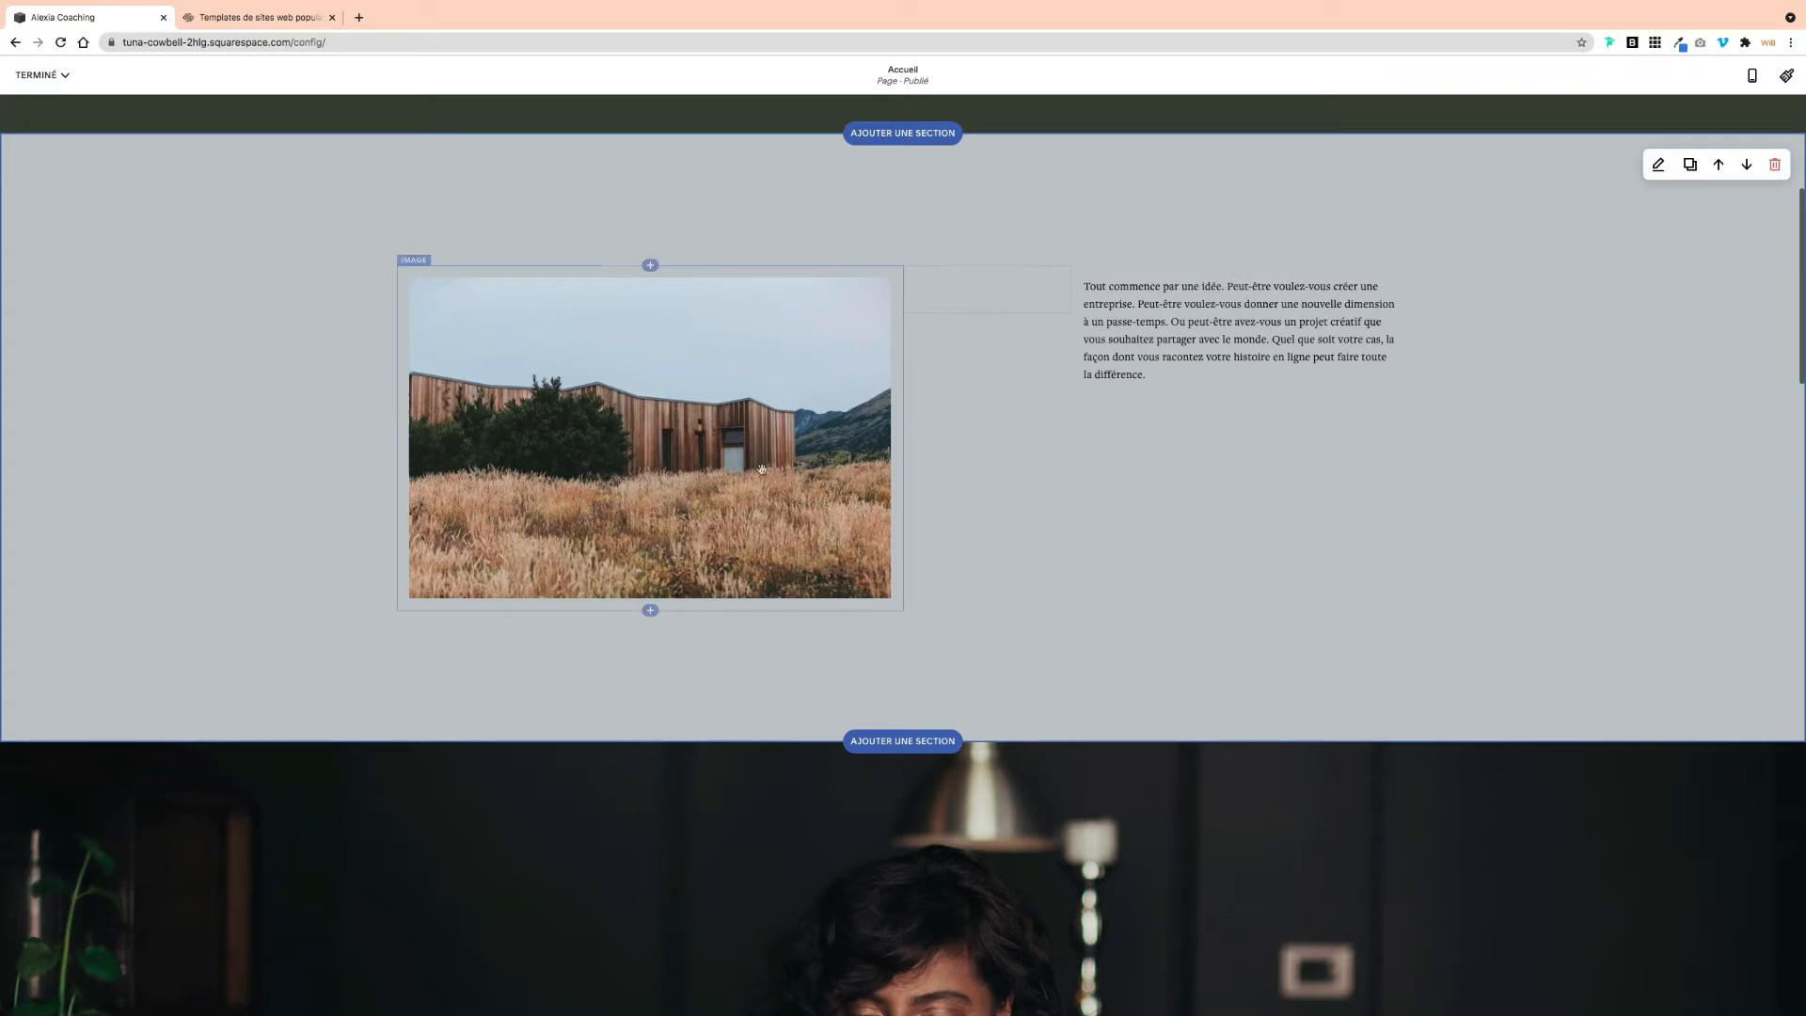
Step: Remove the placeholder landscape picture from the new section's image block
click(629, 431)
scroll(630, 431, down, 1)
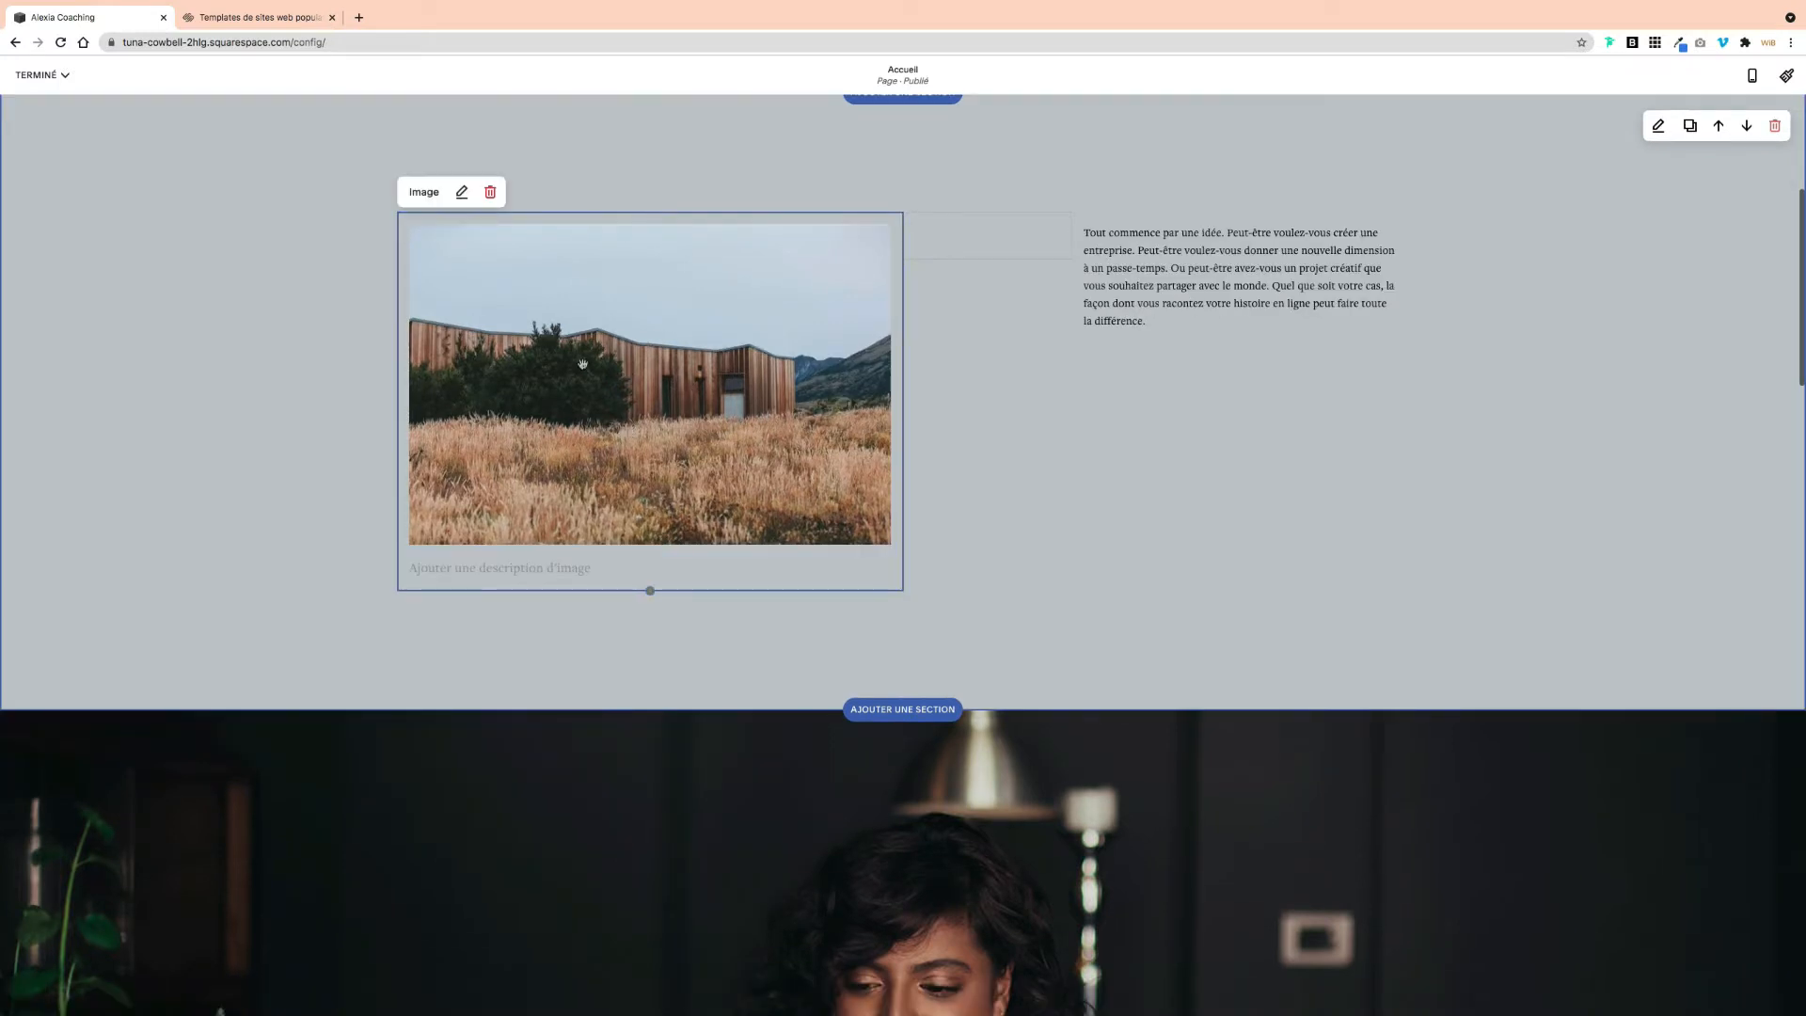
click(463, 194)
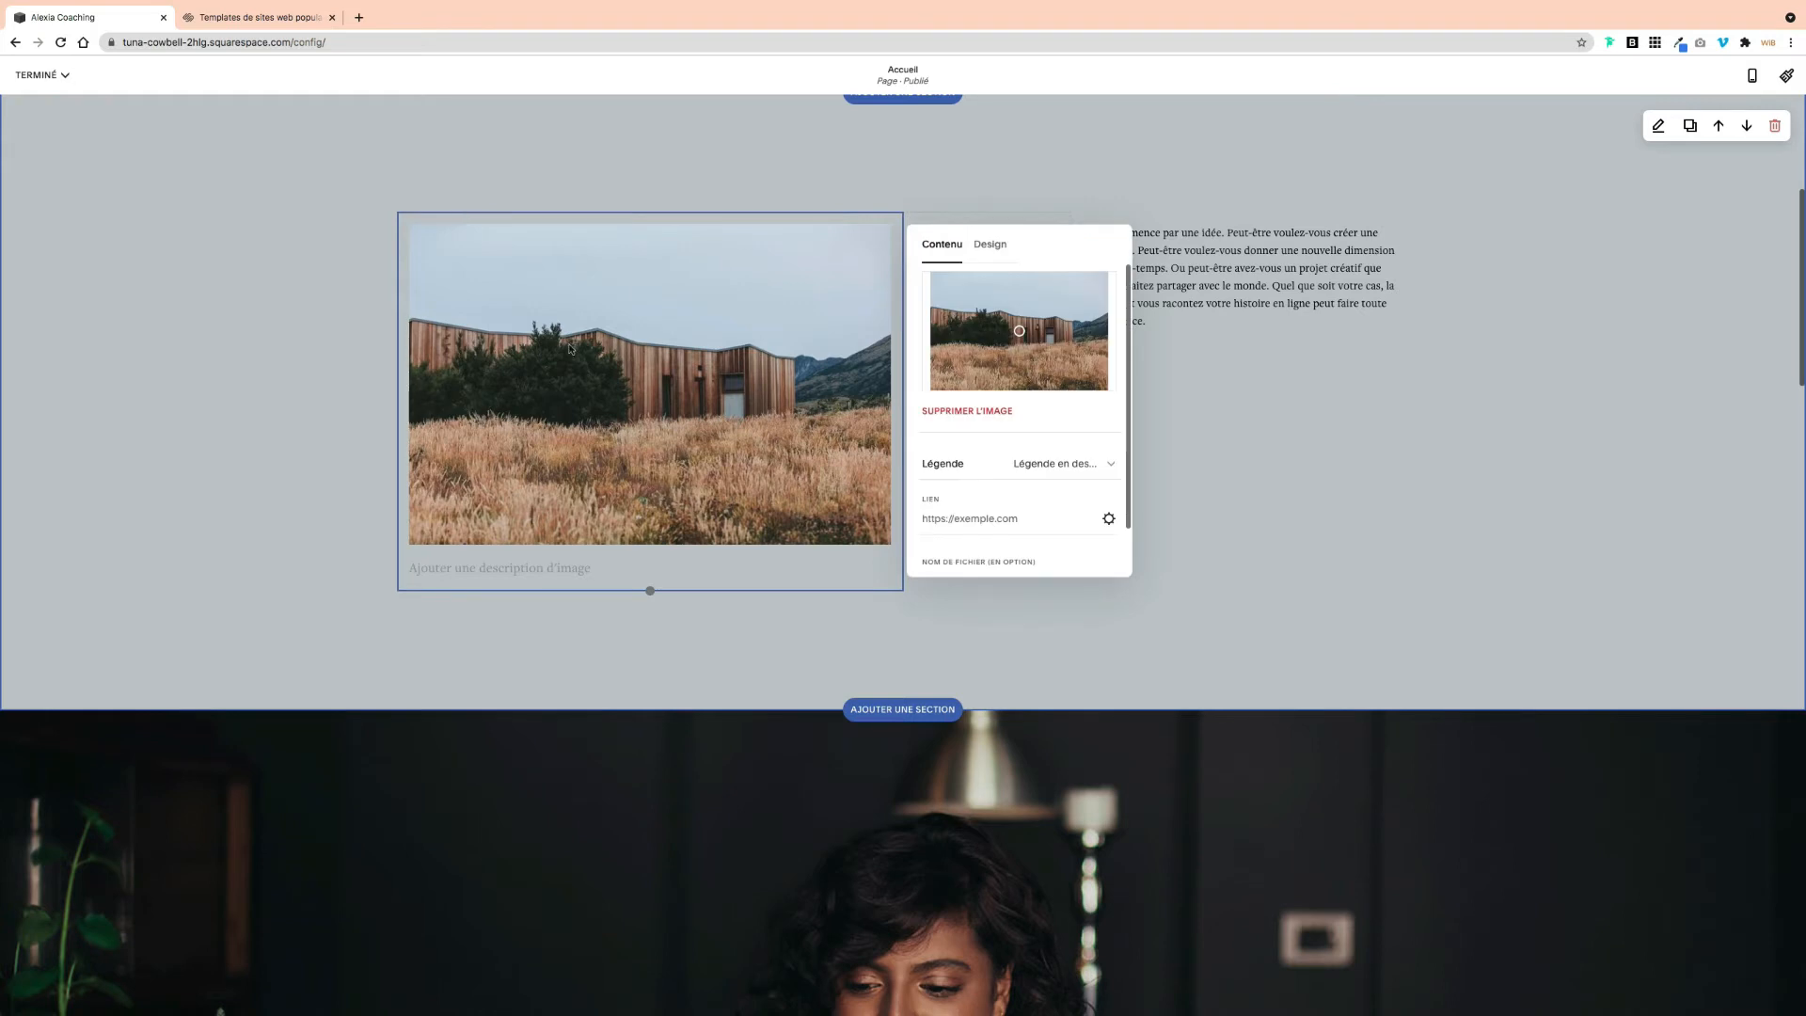
click(938, 413)
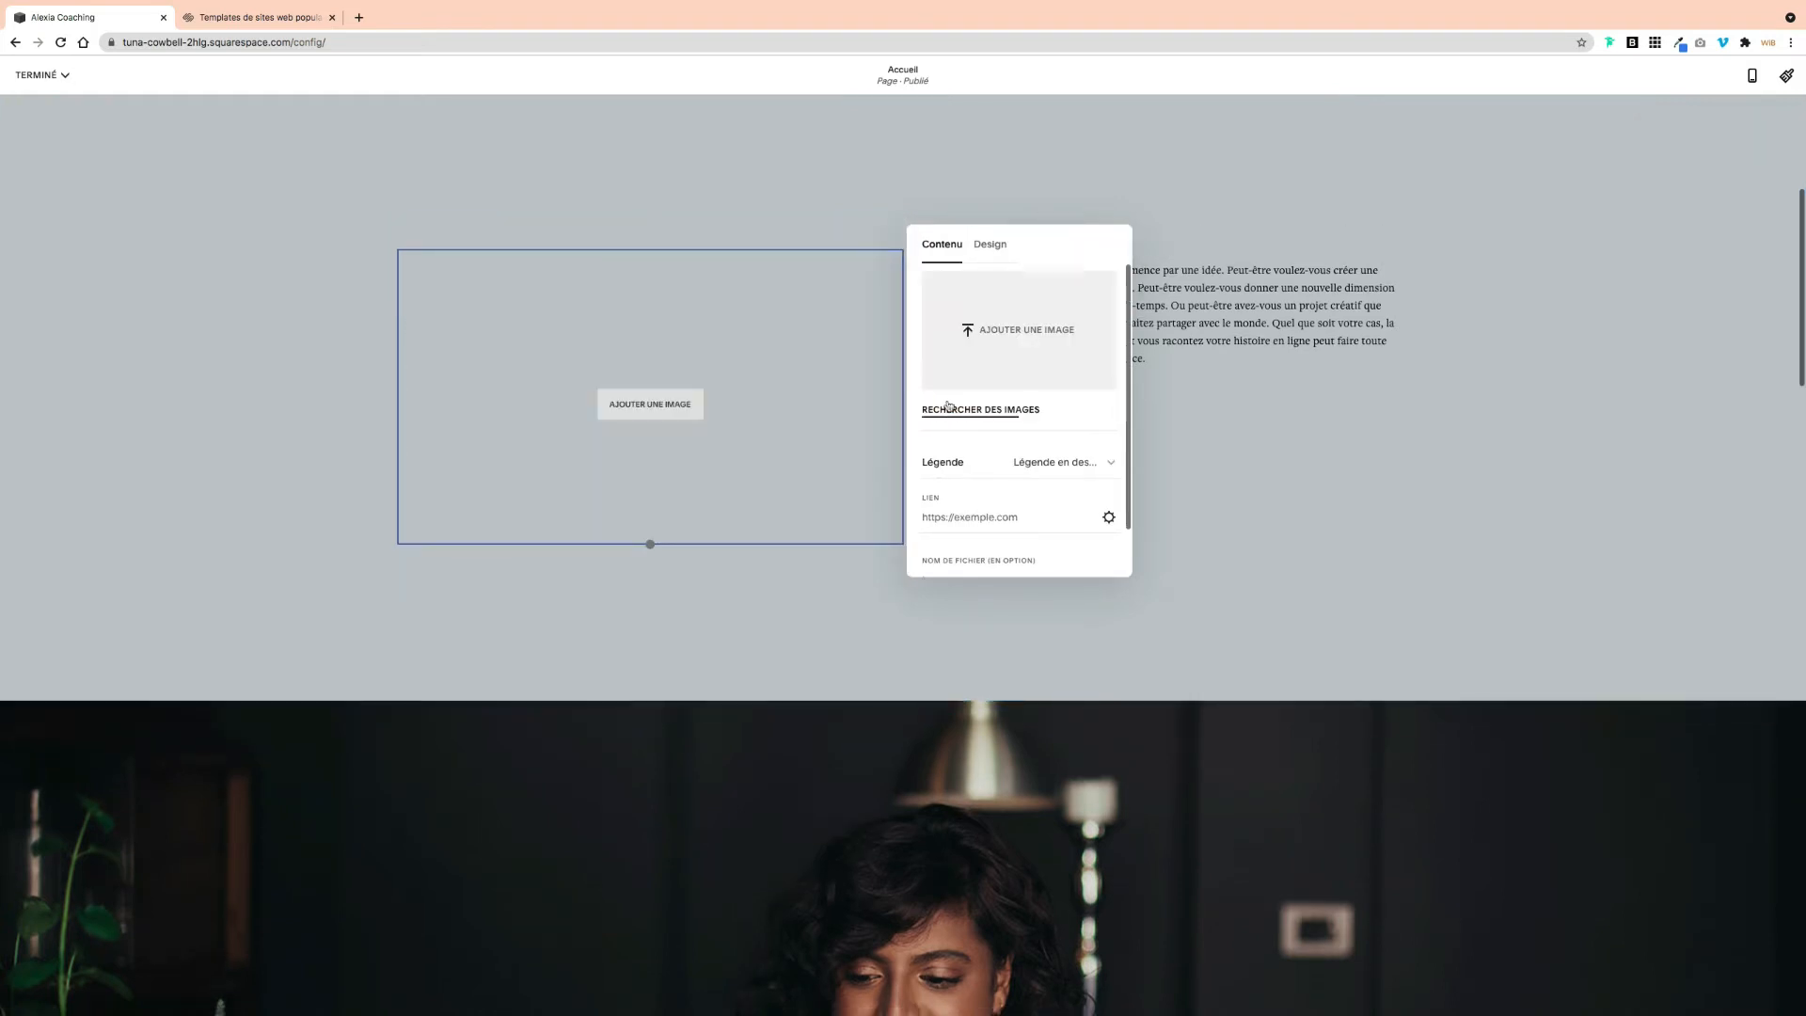
Step: Search the free stock images for "fruit" and insert the blueberries photo into the empty image block
click(941, 411)
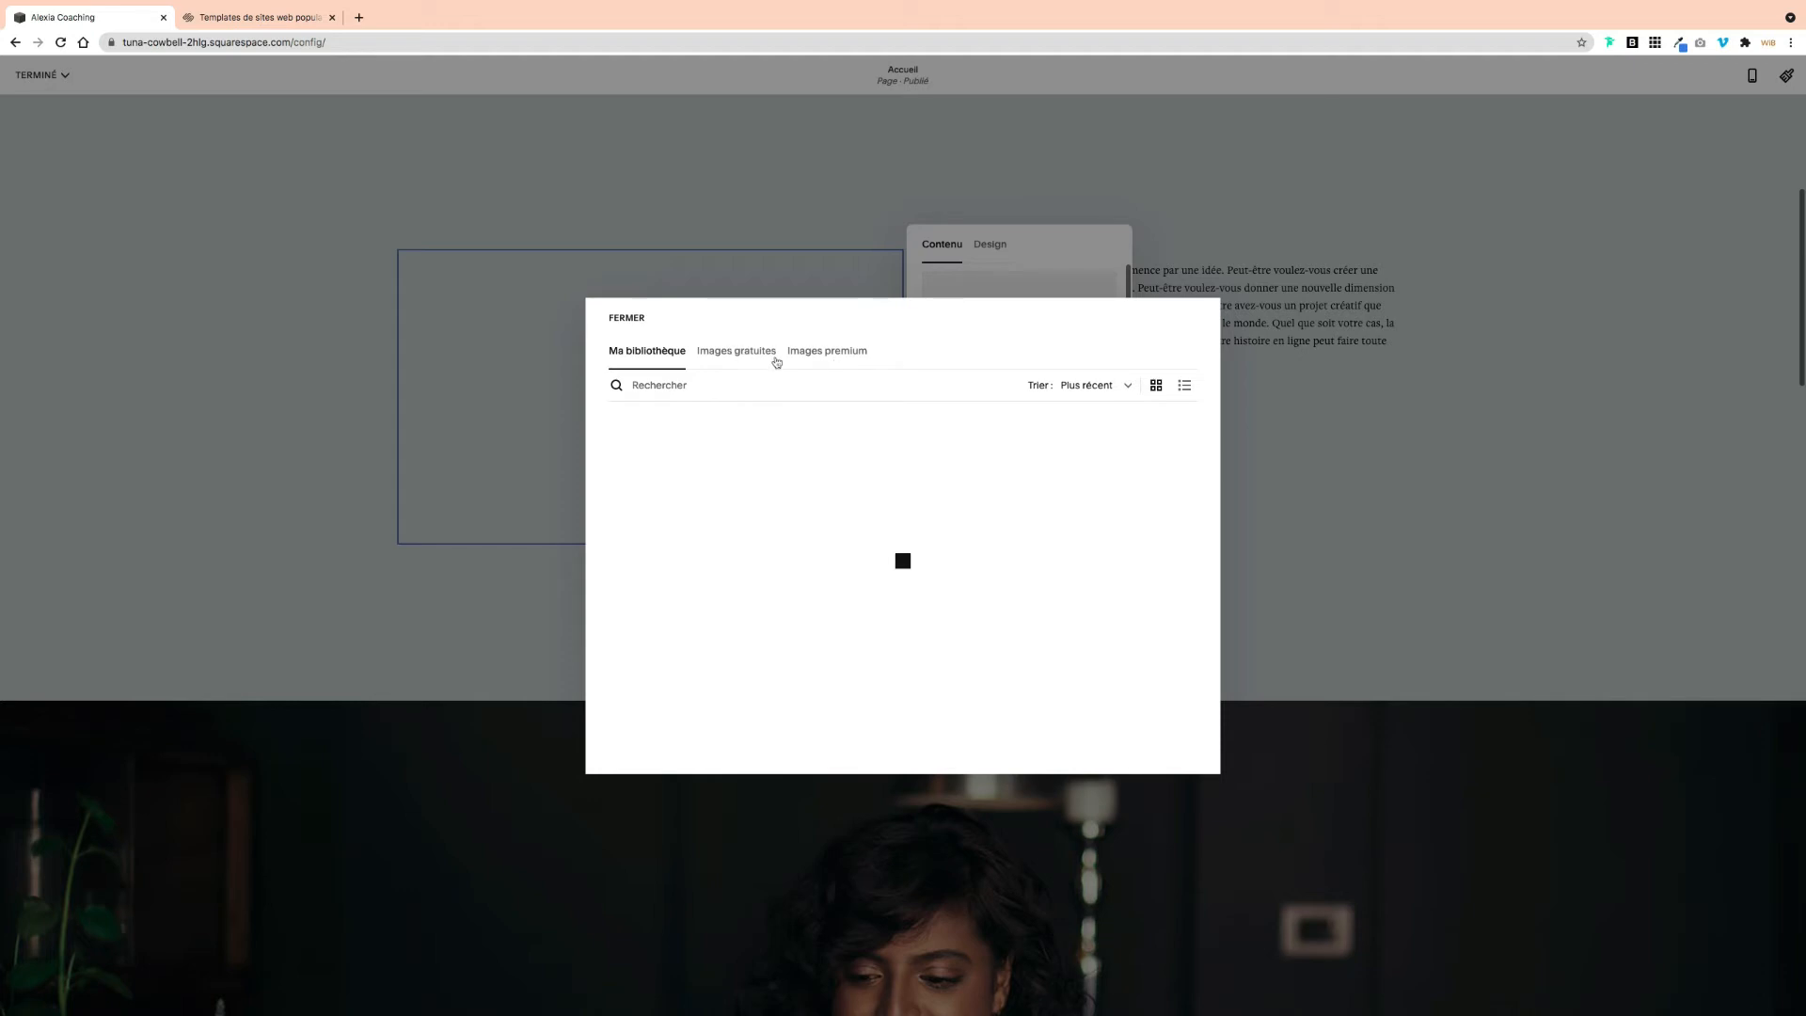
click(743, 354)
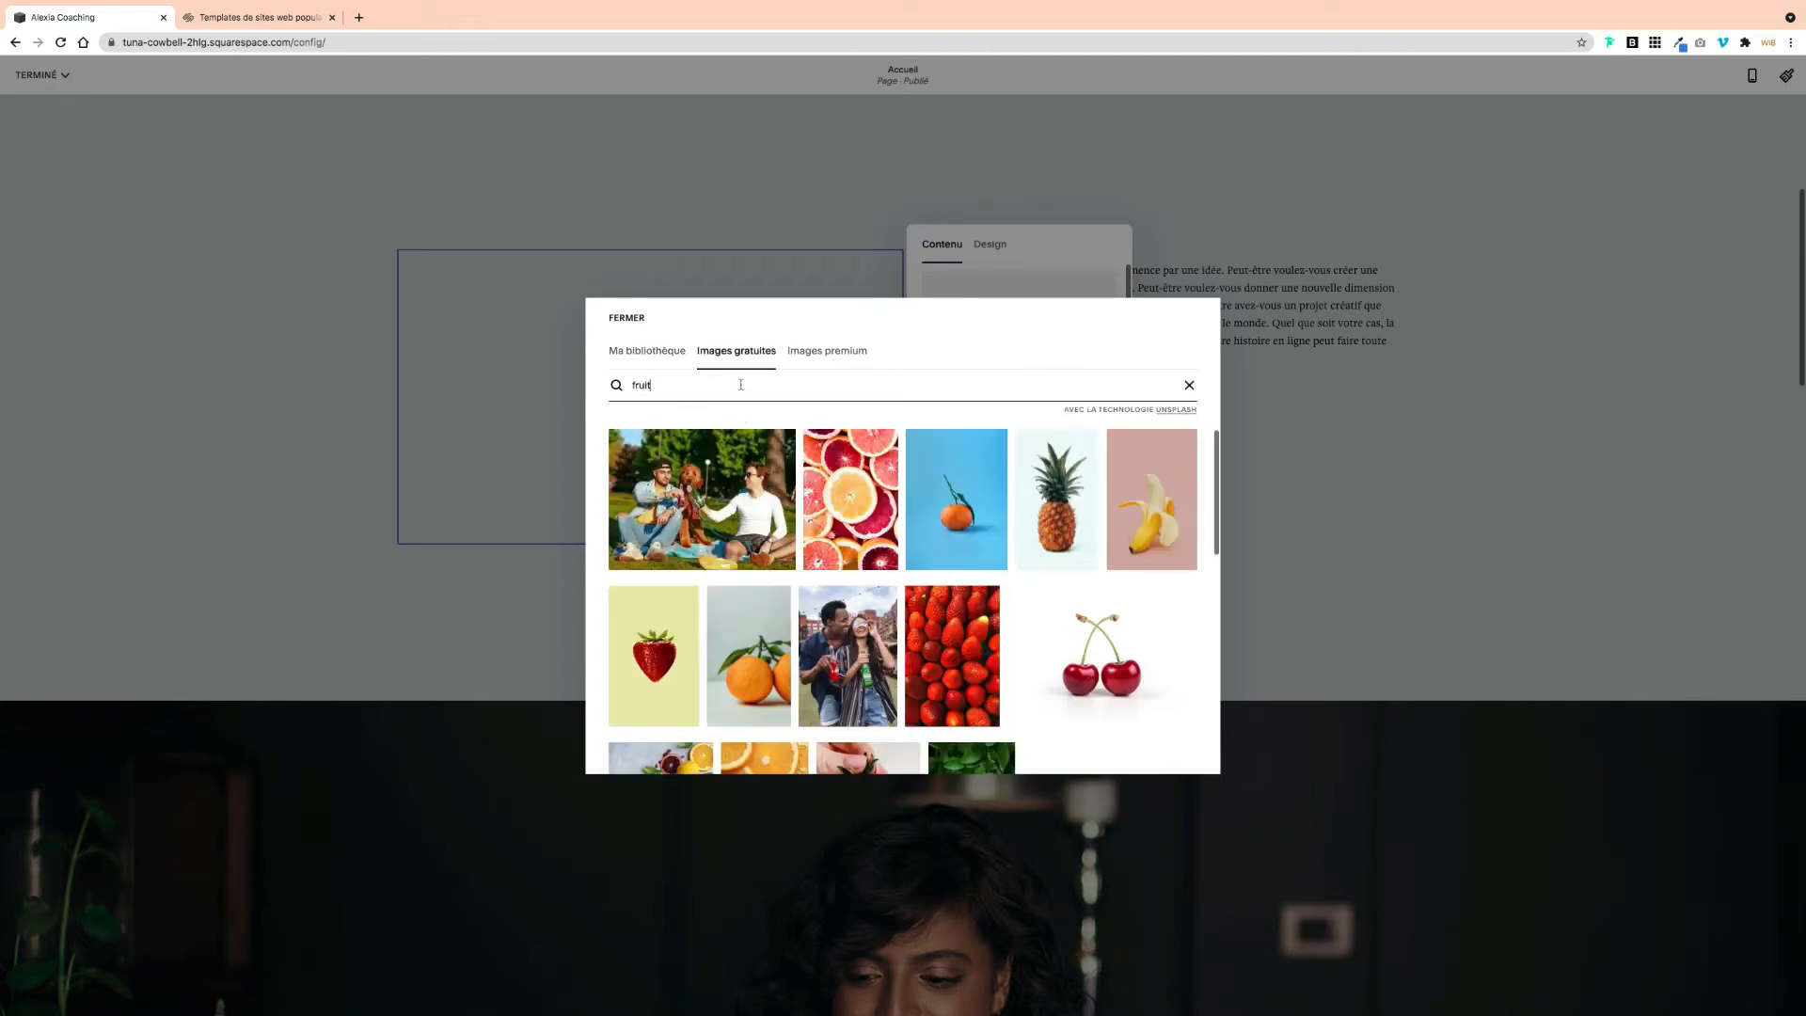
scroll(852, 621, down, 5)
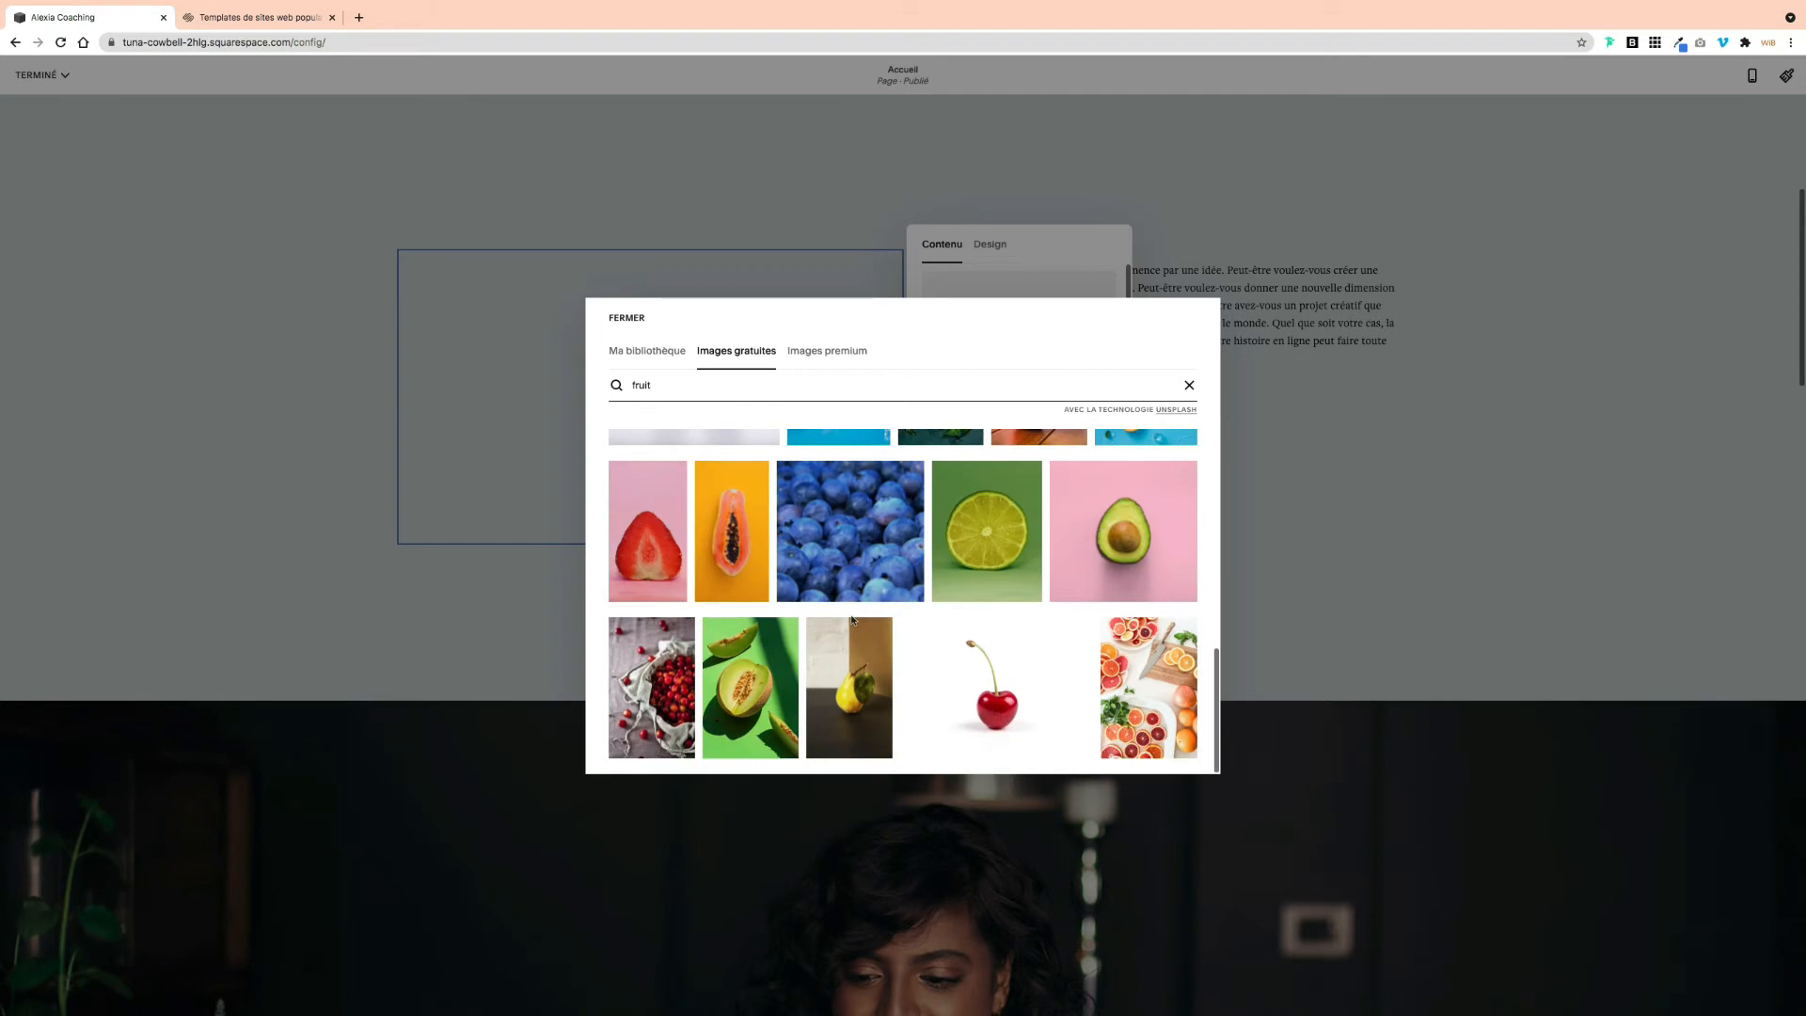
scroll(851, 621, down, 3)
scroll(853, 619, up, 2)
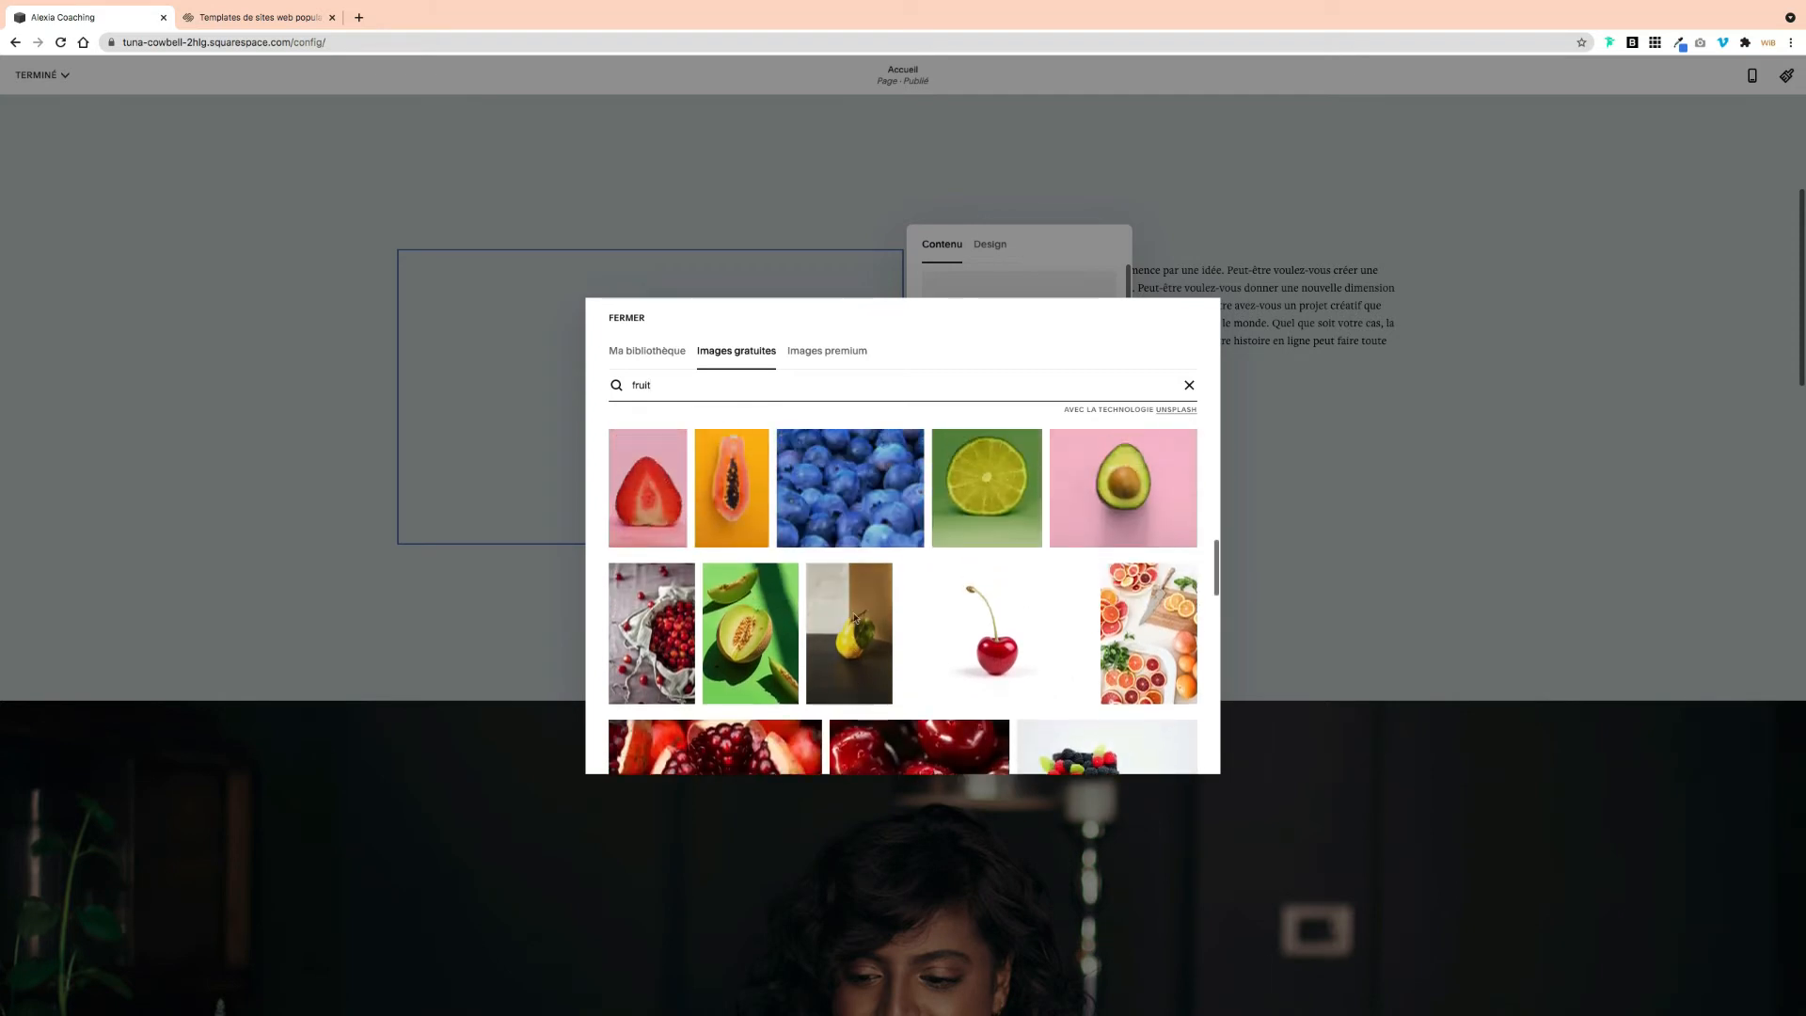
click(870, 526)
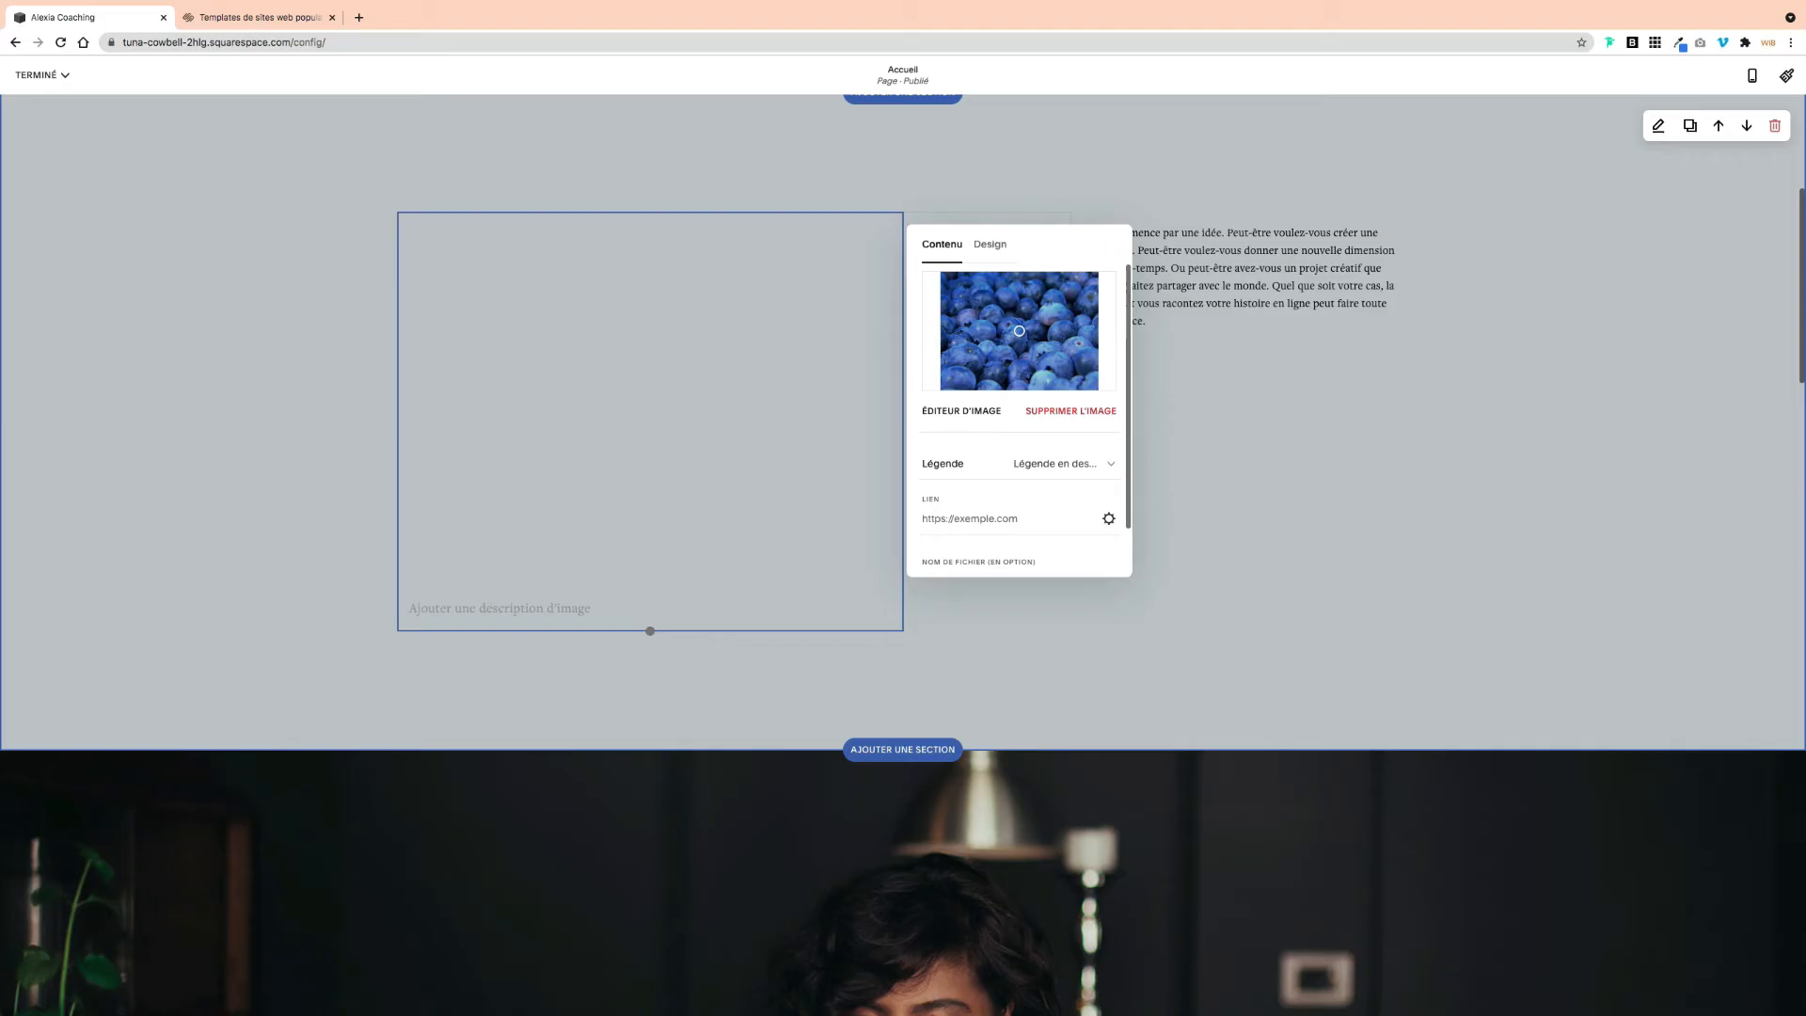
click(1234, 508)
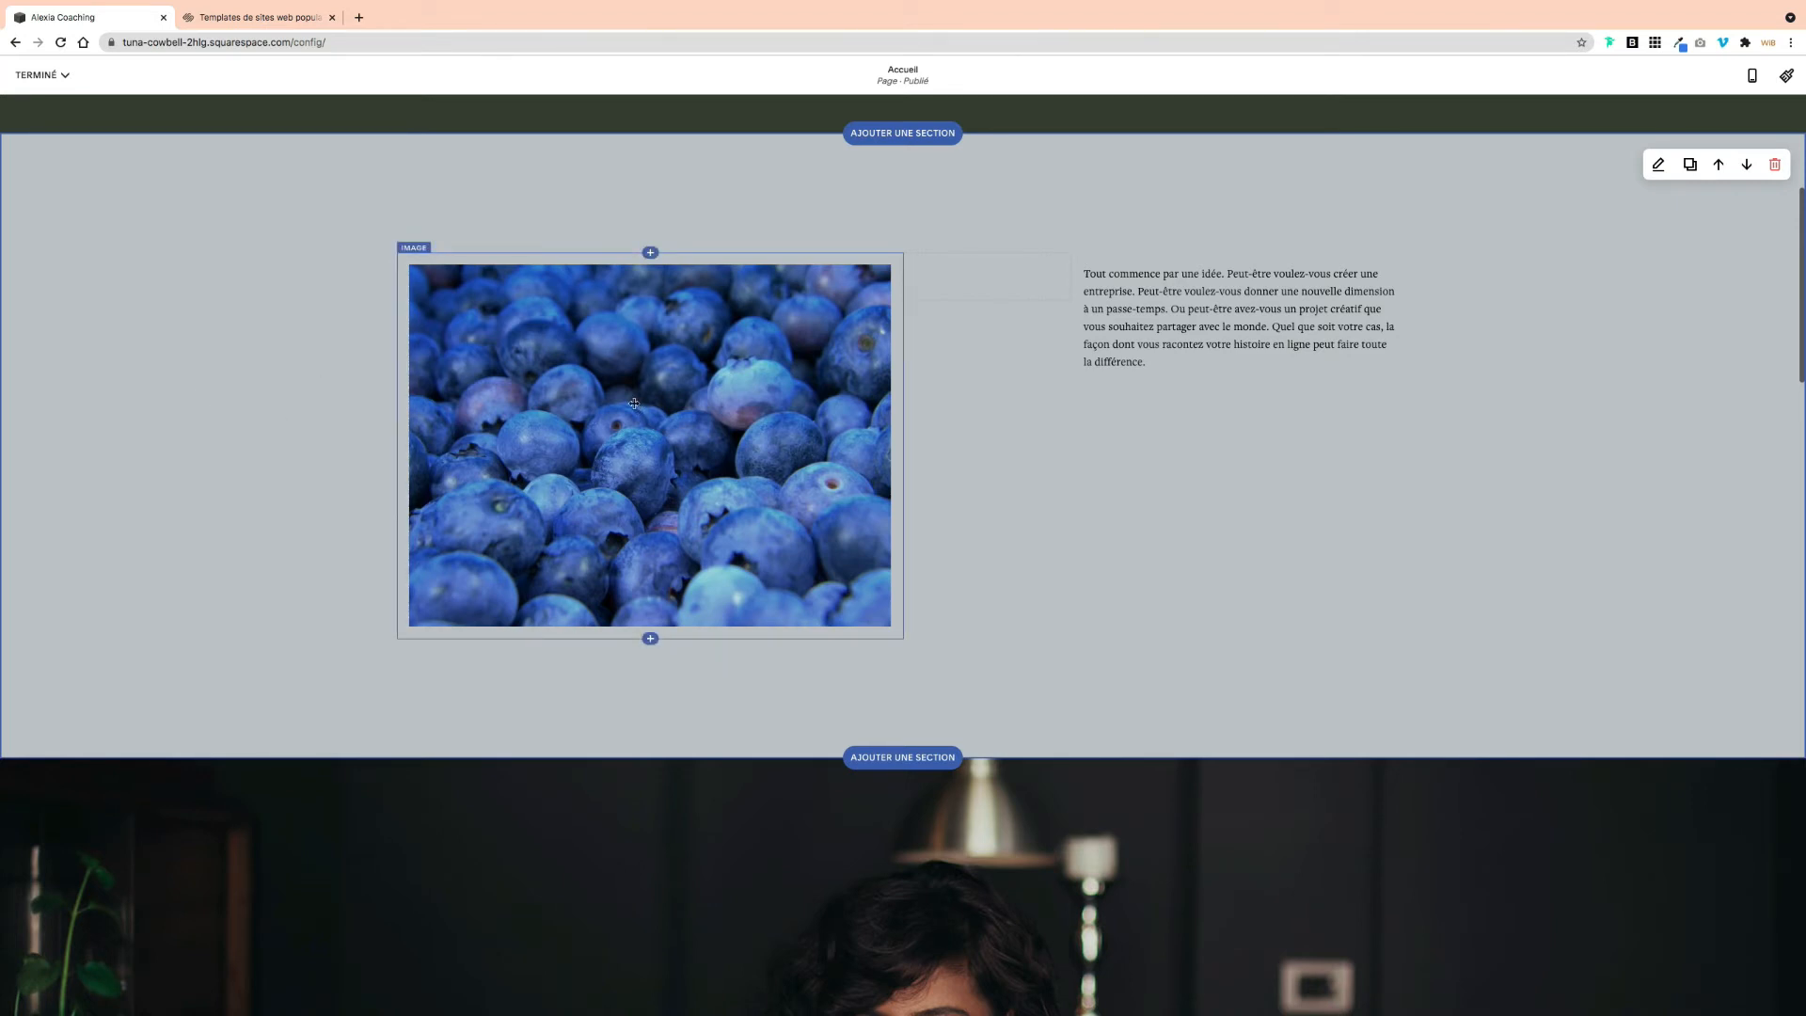
Step: Move the blueberries image below the section's paragraph, and leave home page editing without keeping the changes
drag(634, 404, 1221, 325)
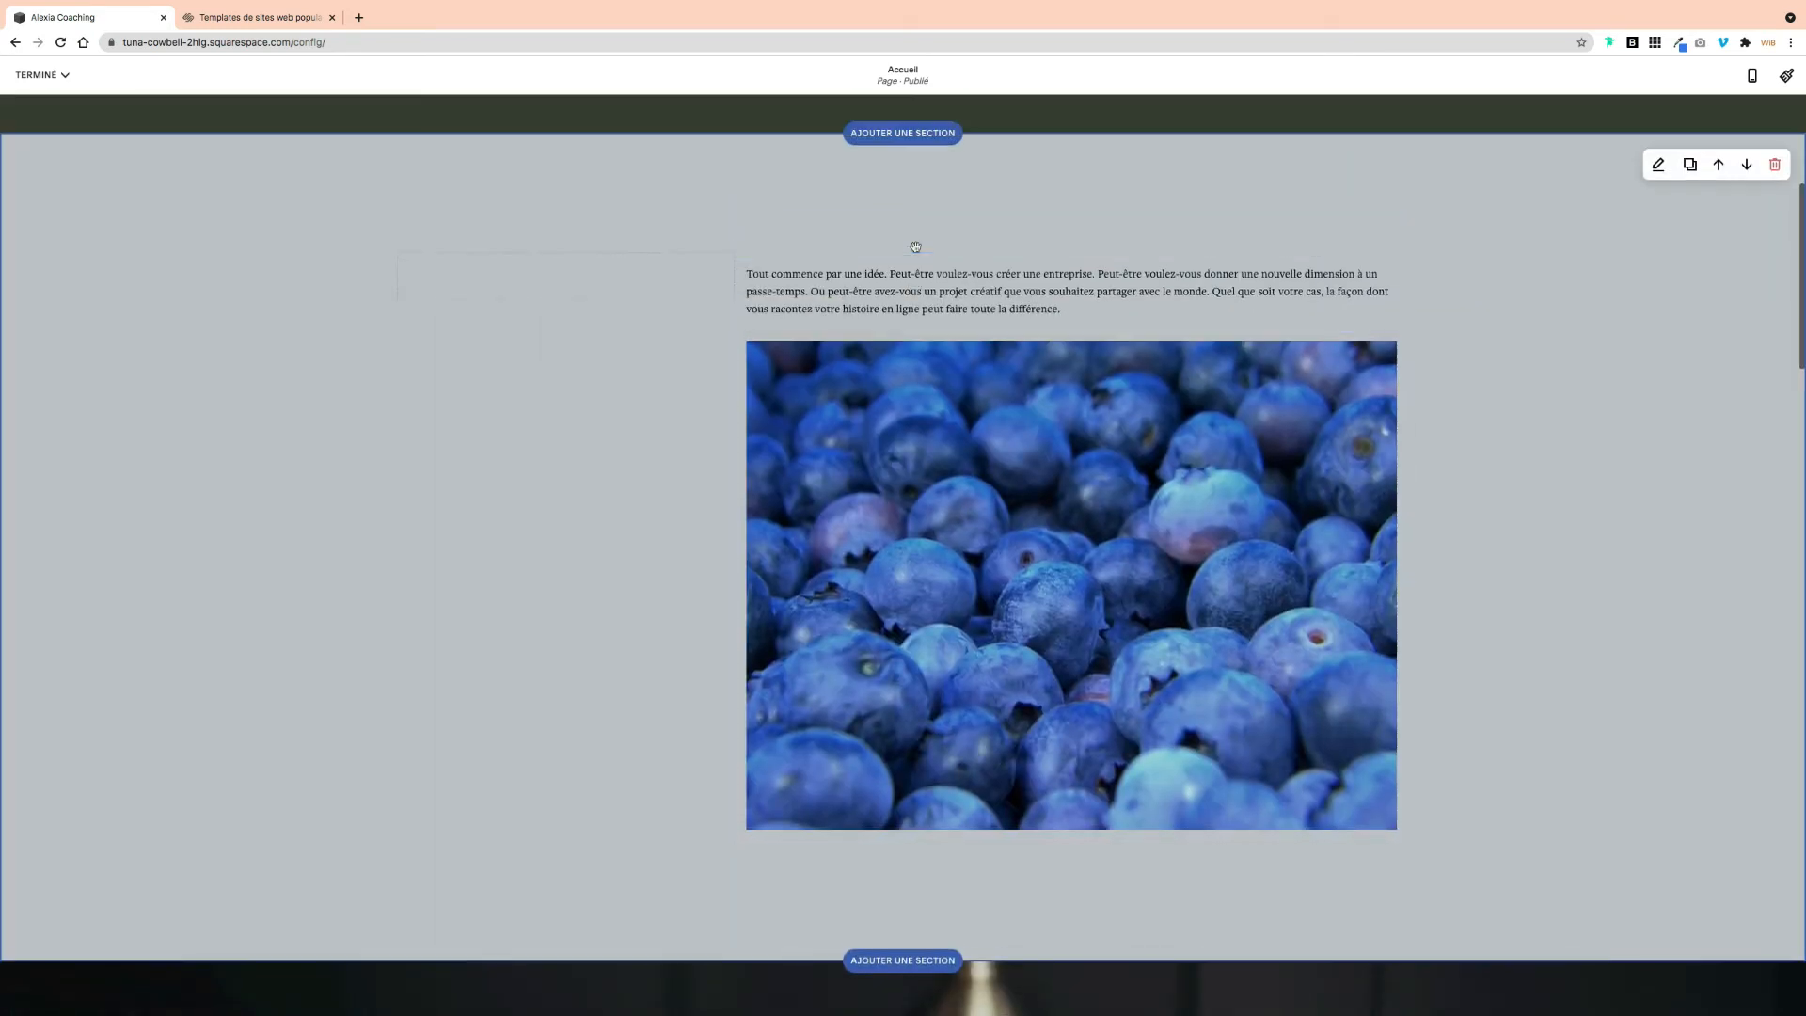
click(779, 280)
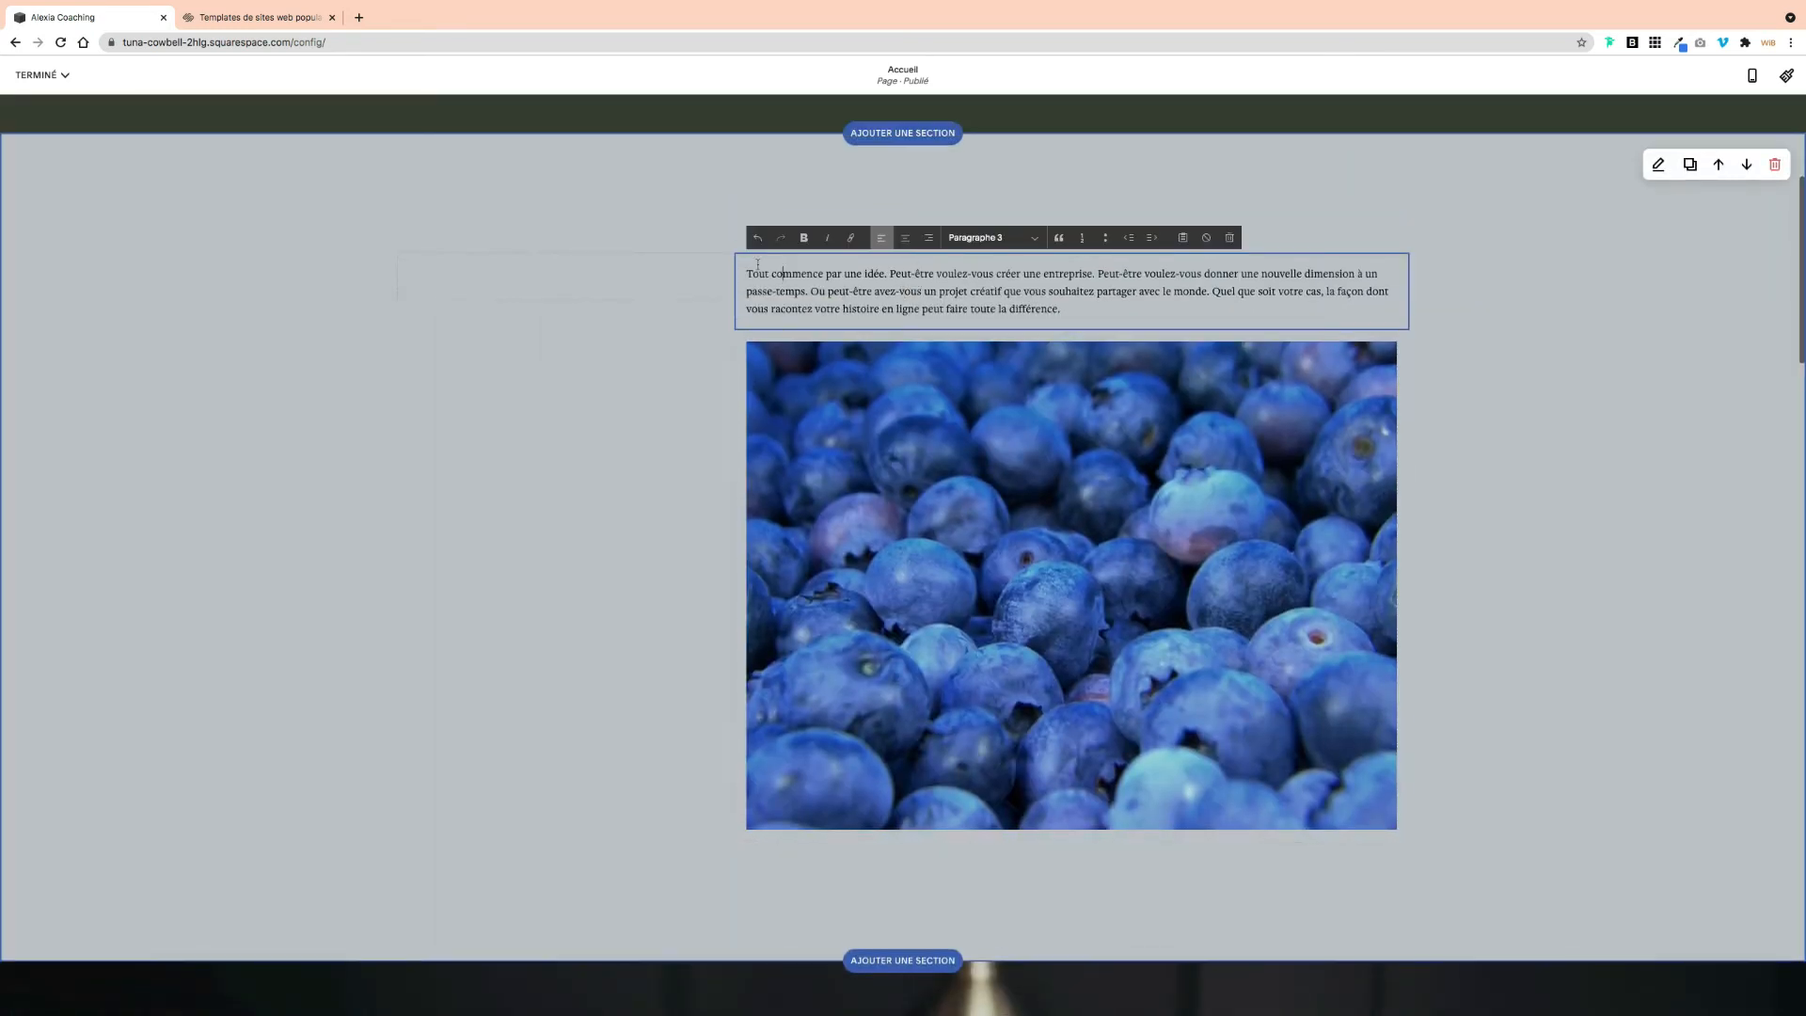
key(Escape)
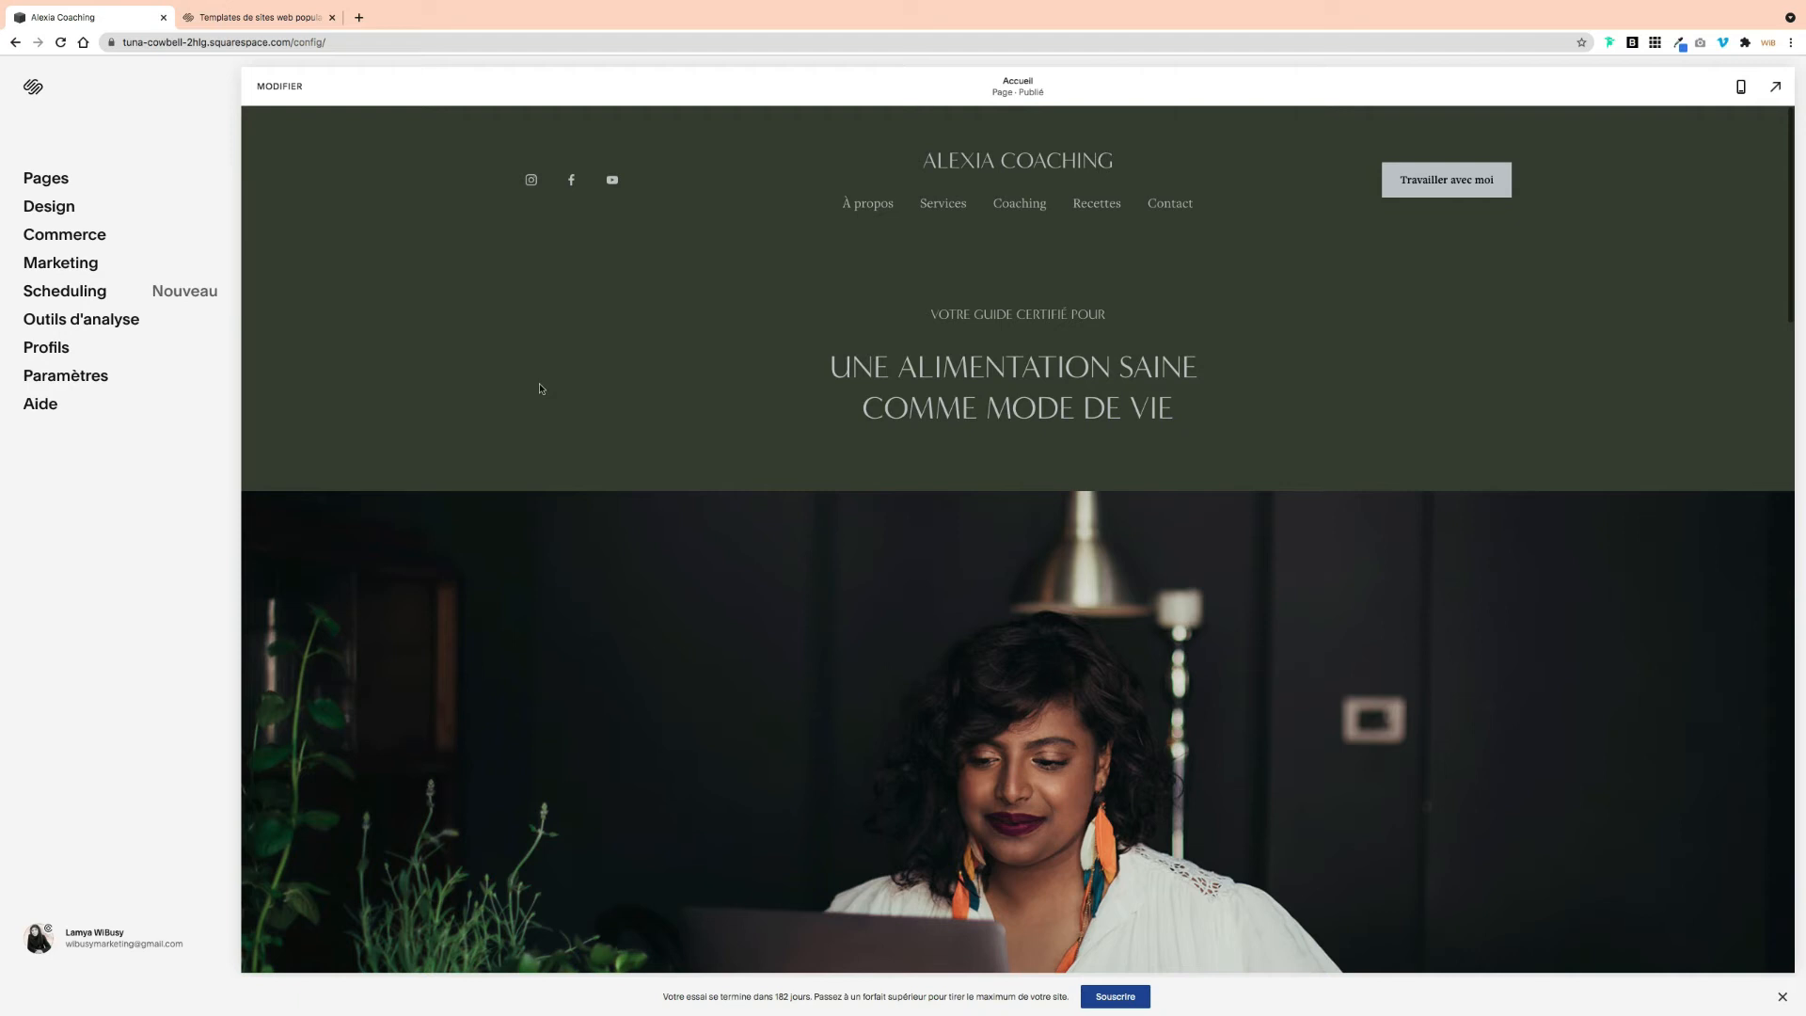
Step: Open the marketing email campaigns area and dismiss its getting-started introduction
click(70, 264)
click(82, 175)
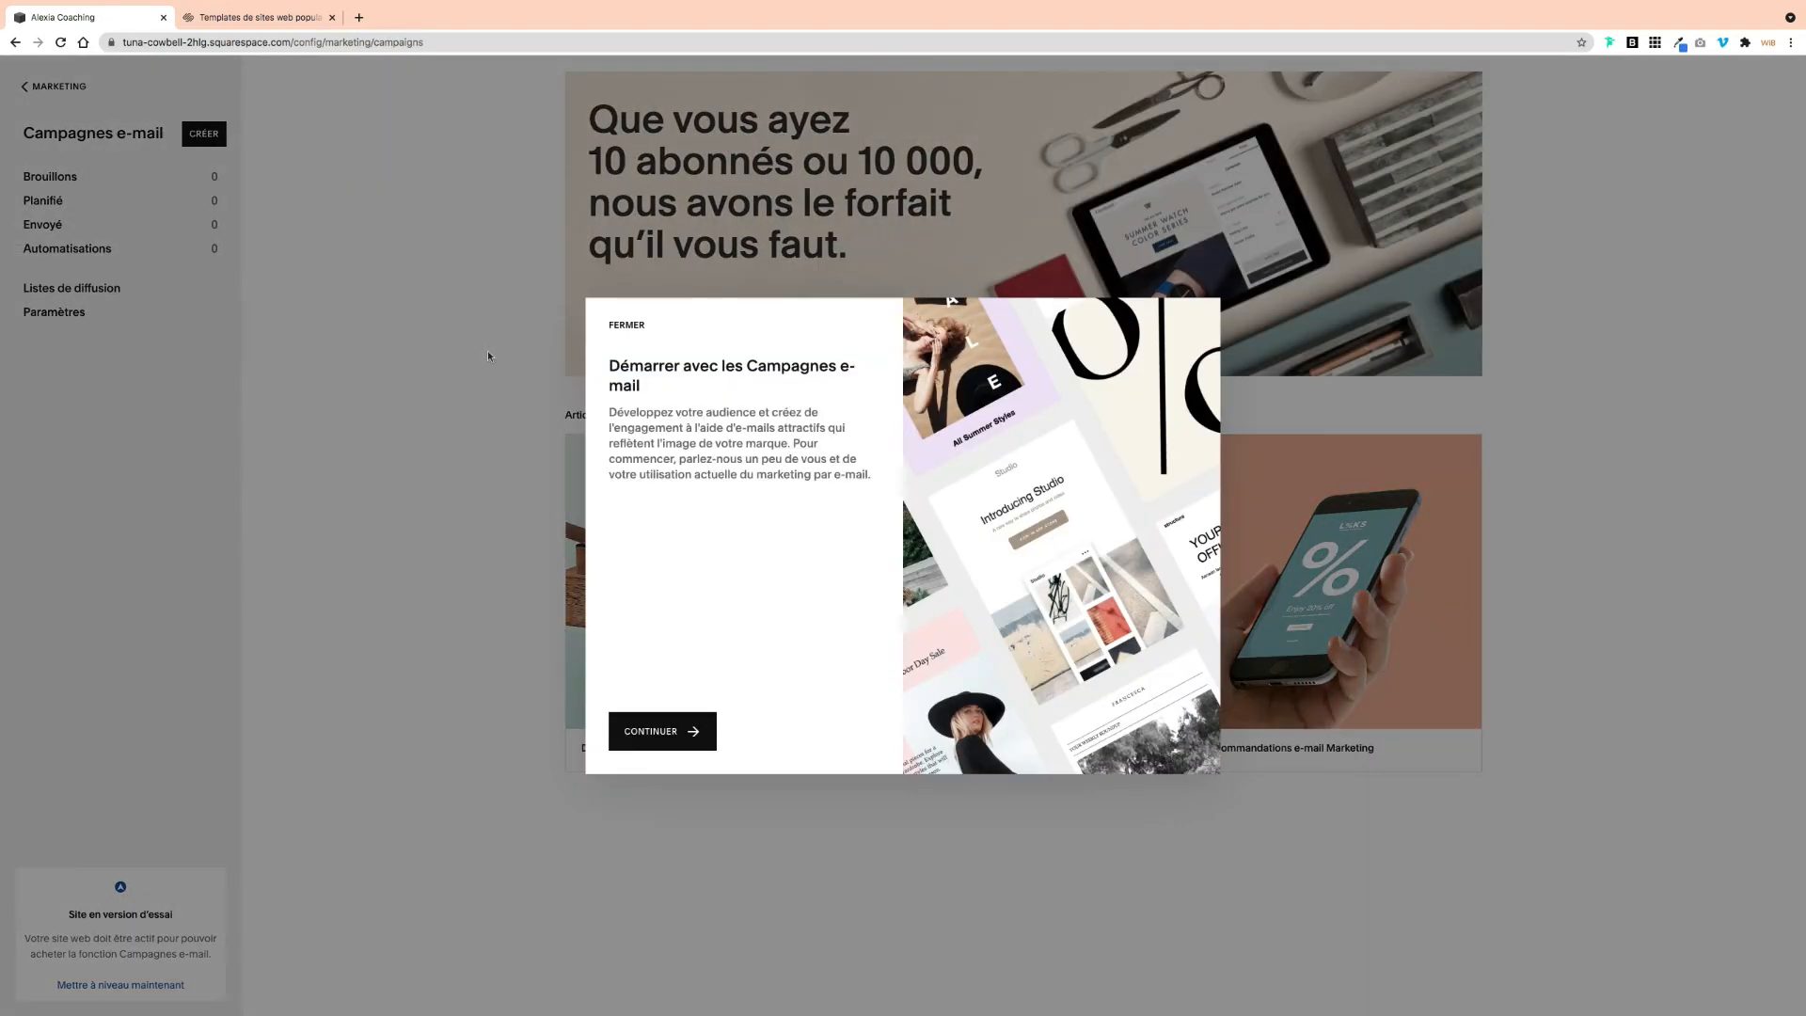
click(624, 326)
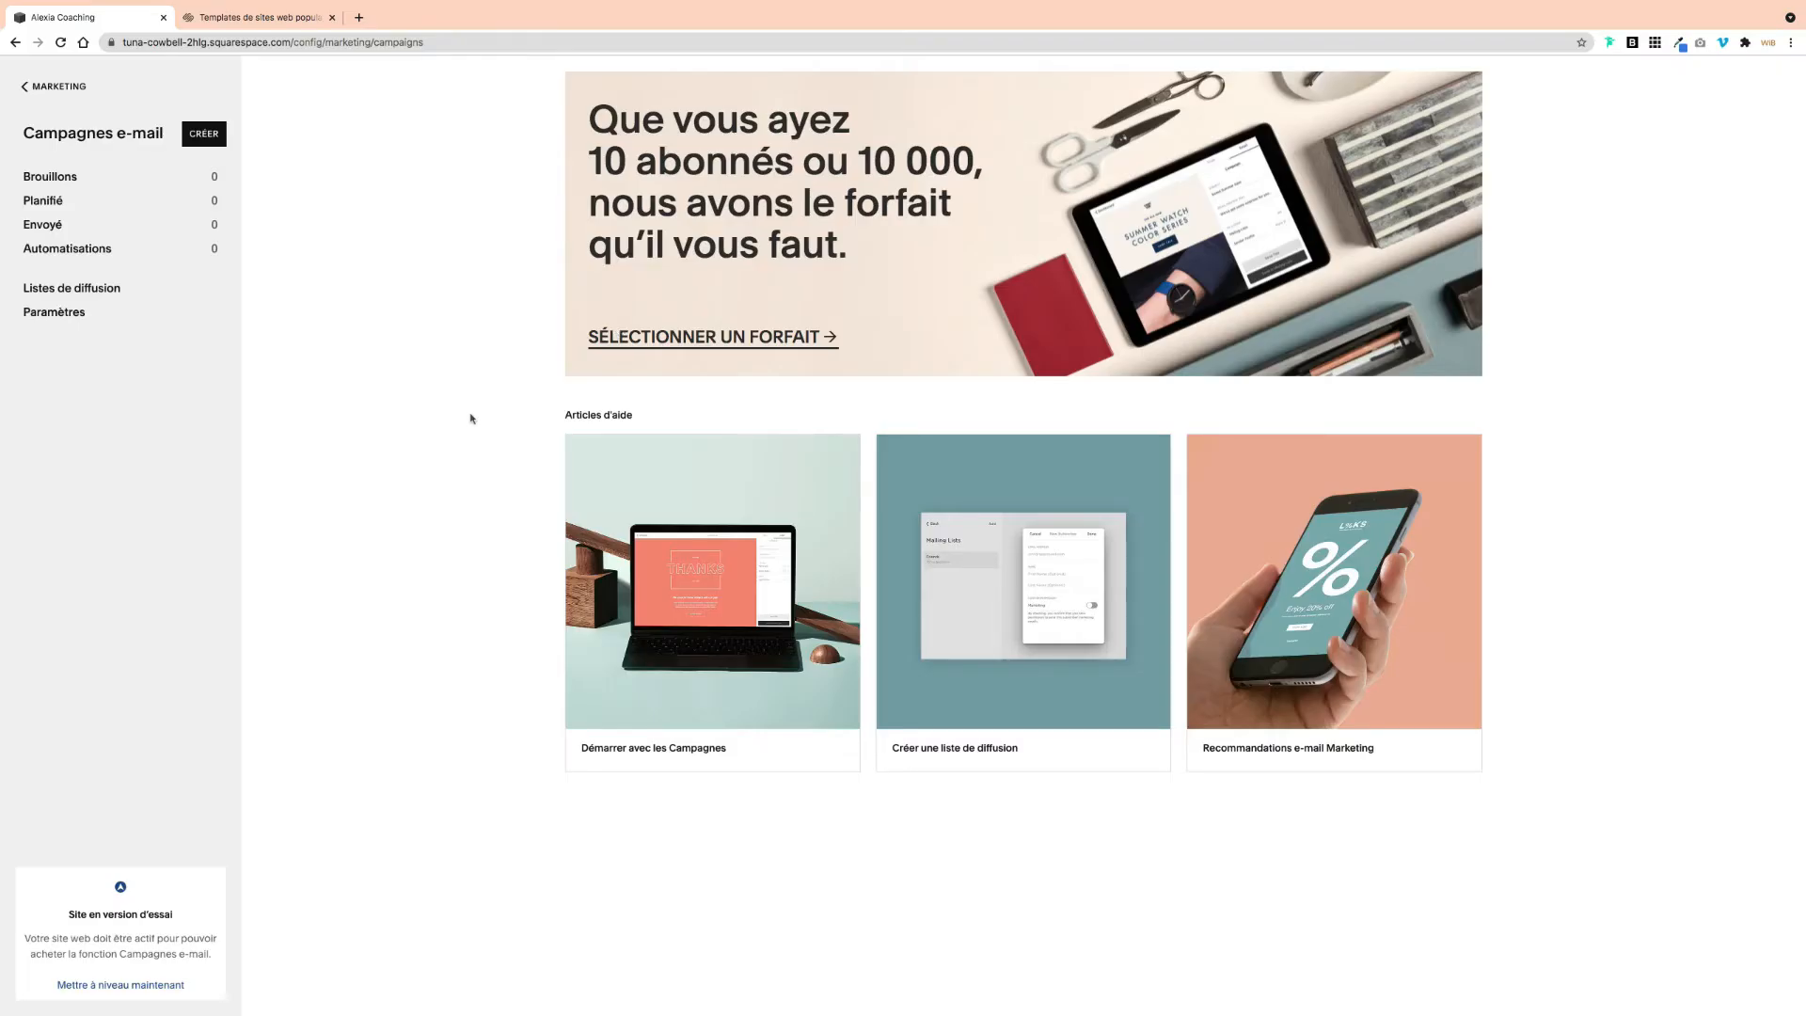
Step: Start a new email campaign, browse the email templates, and preview the Thrive template from header to footer
click(204, 133)
click(723, 508)
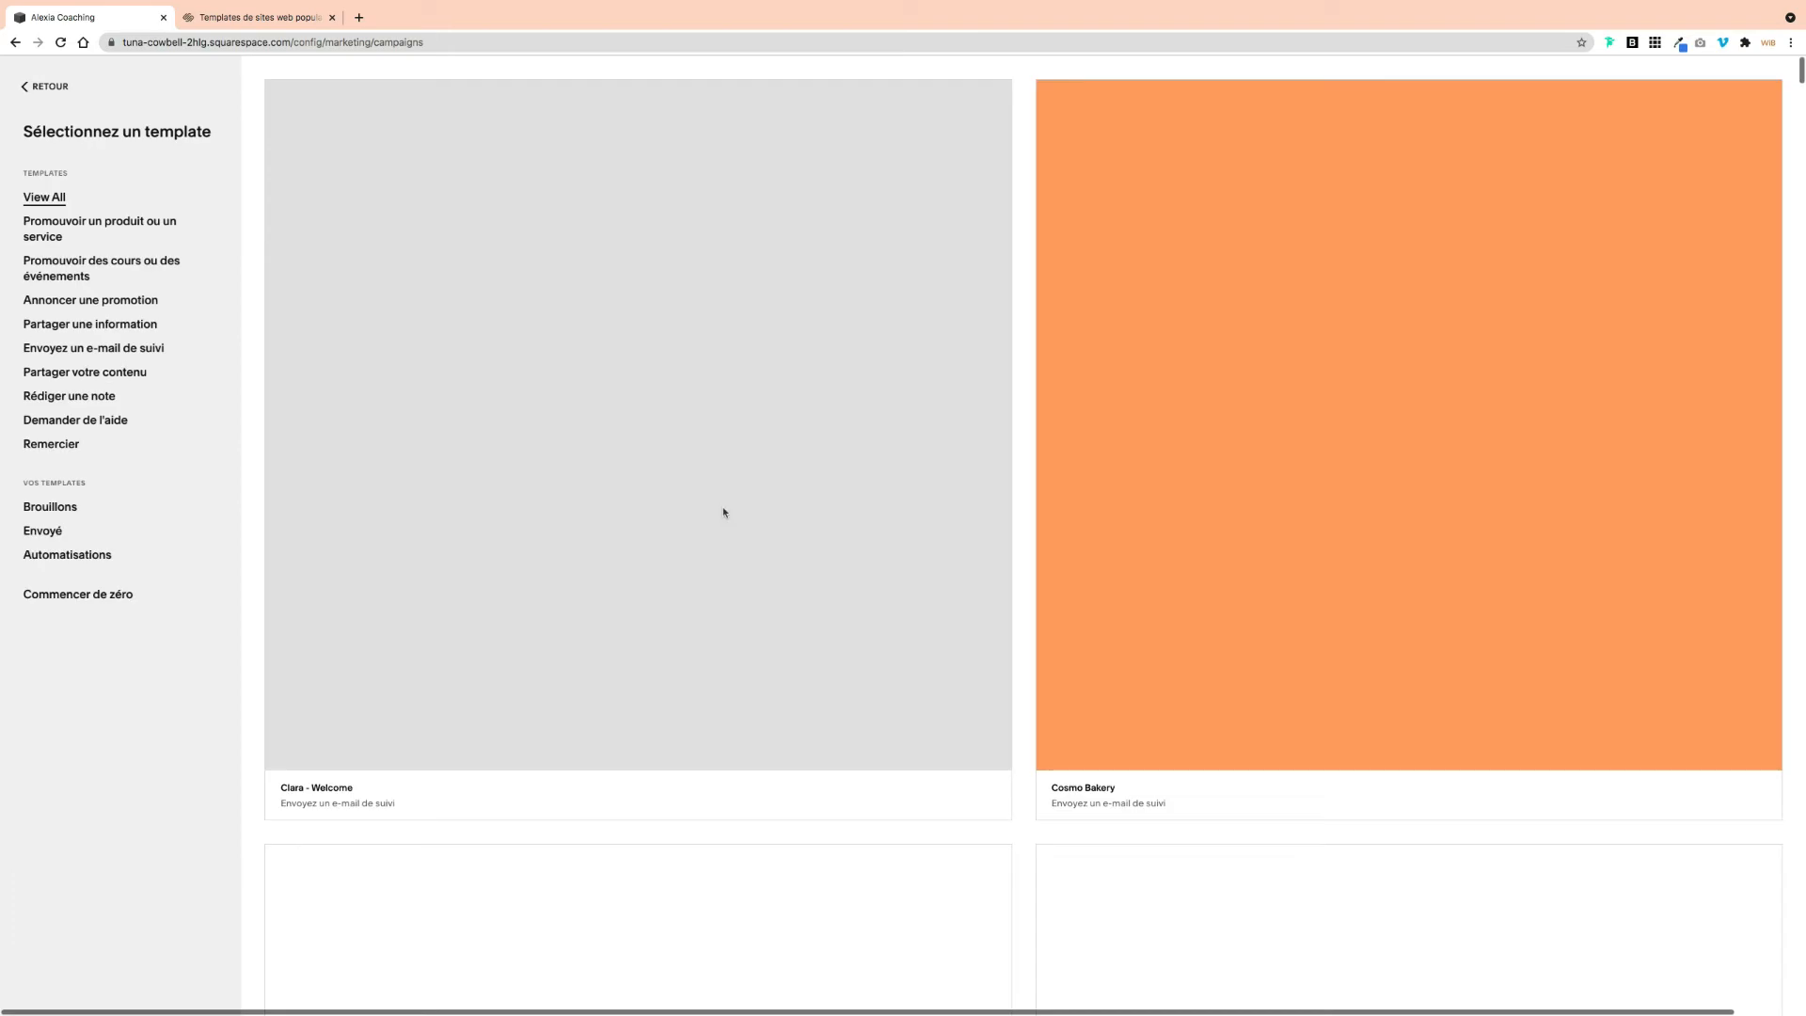
scroll(945, 480, down, 14)
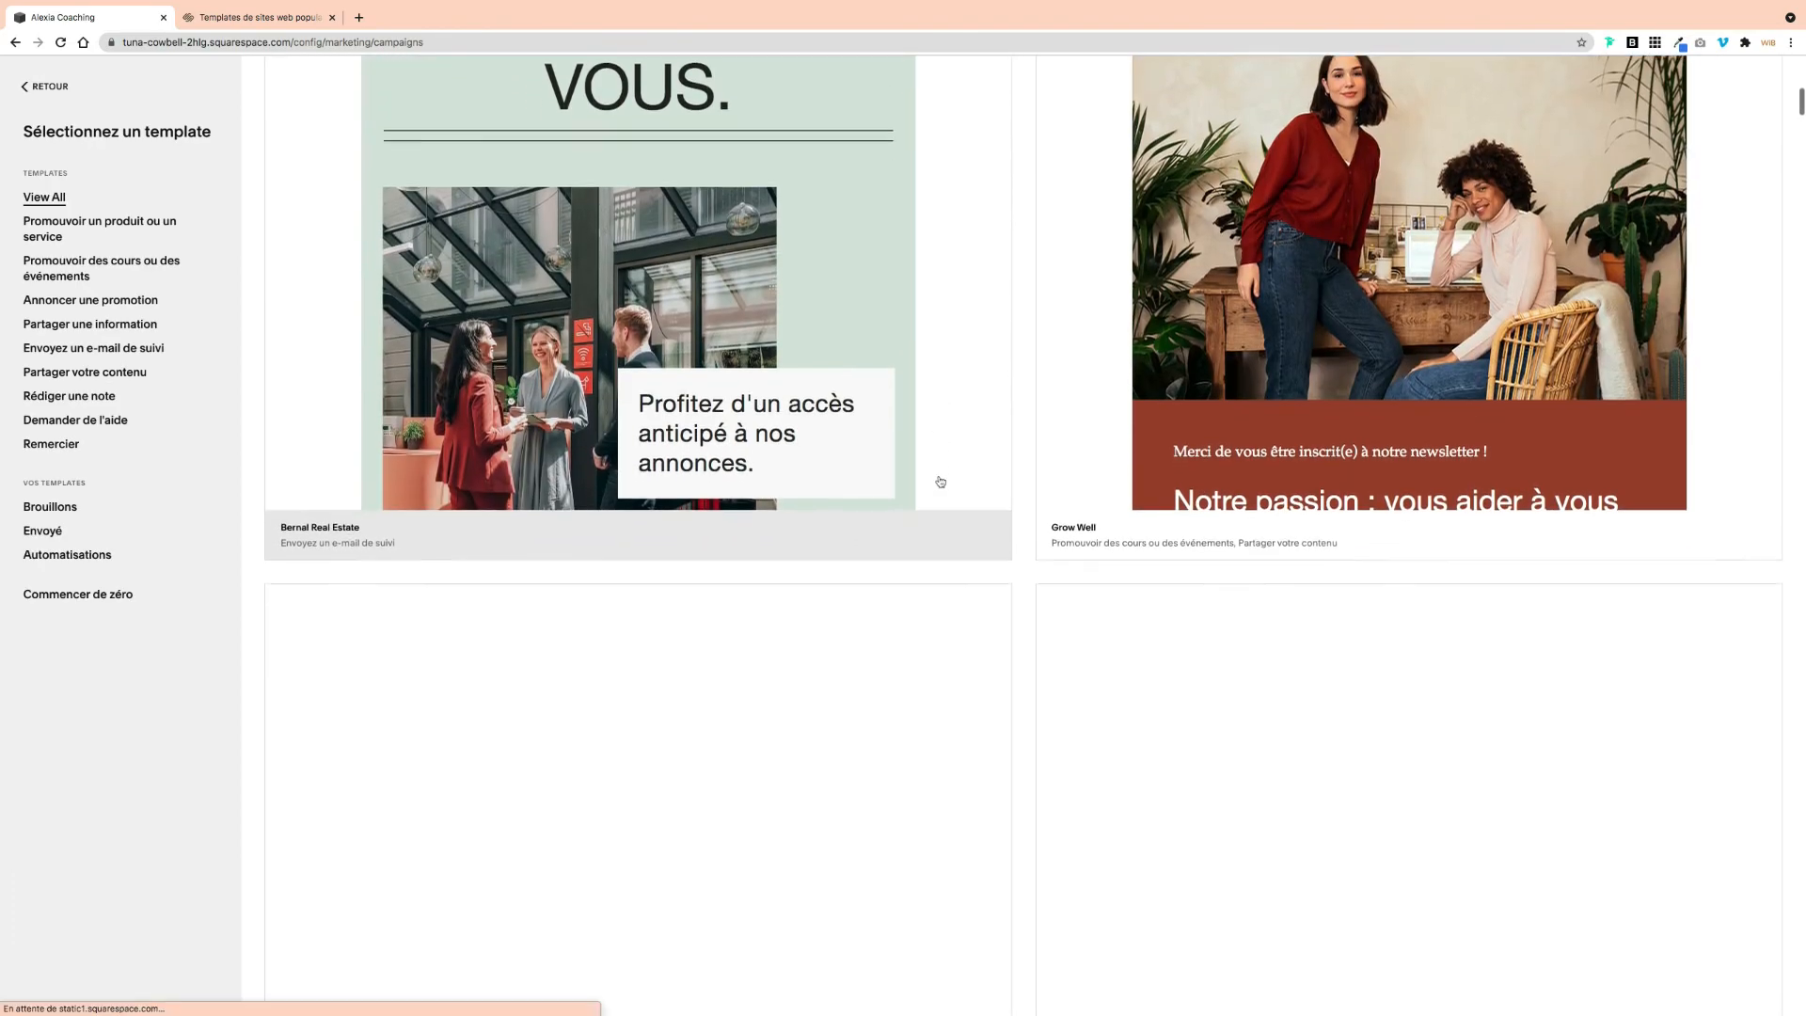
scroll(939, 483, down, 11)
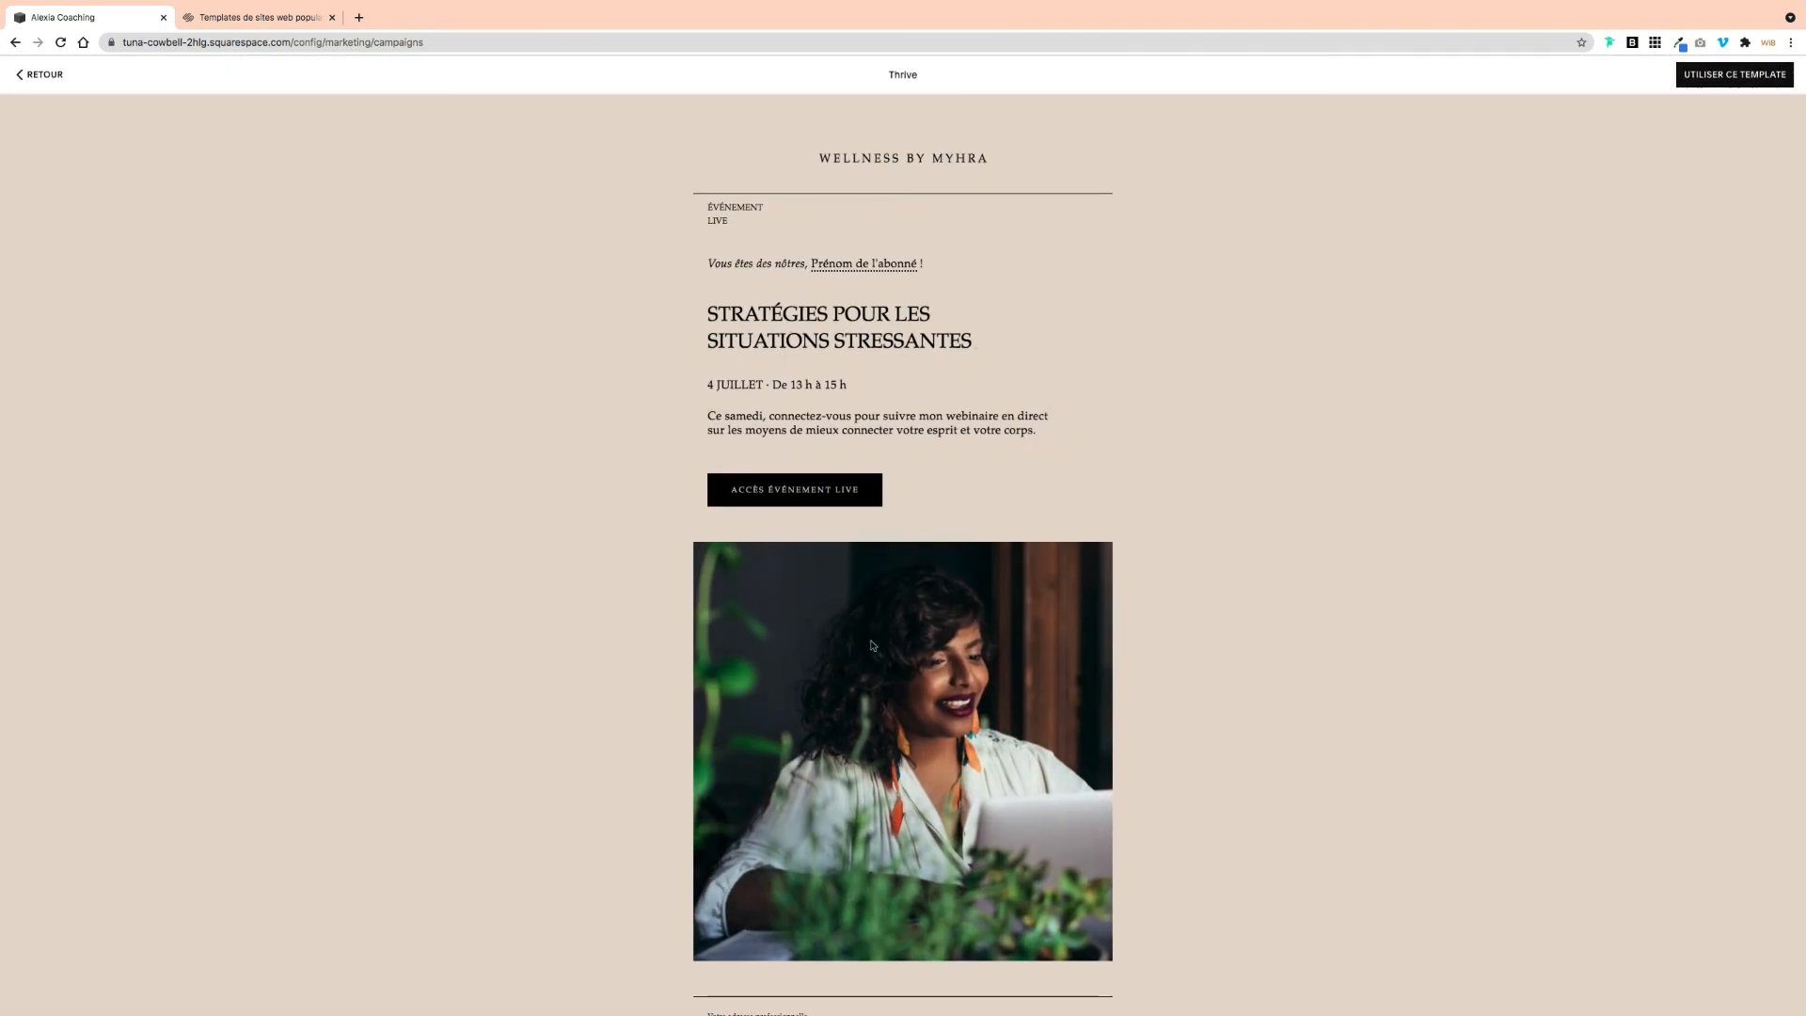
scroll(870, 628, down, 3)
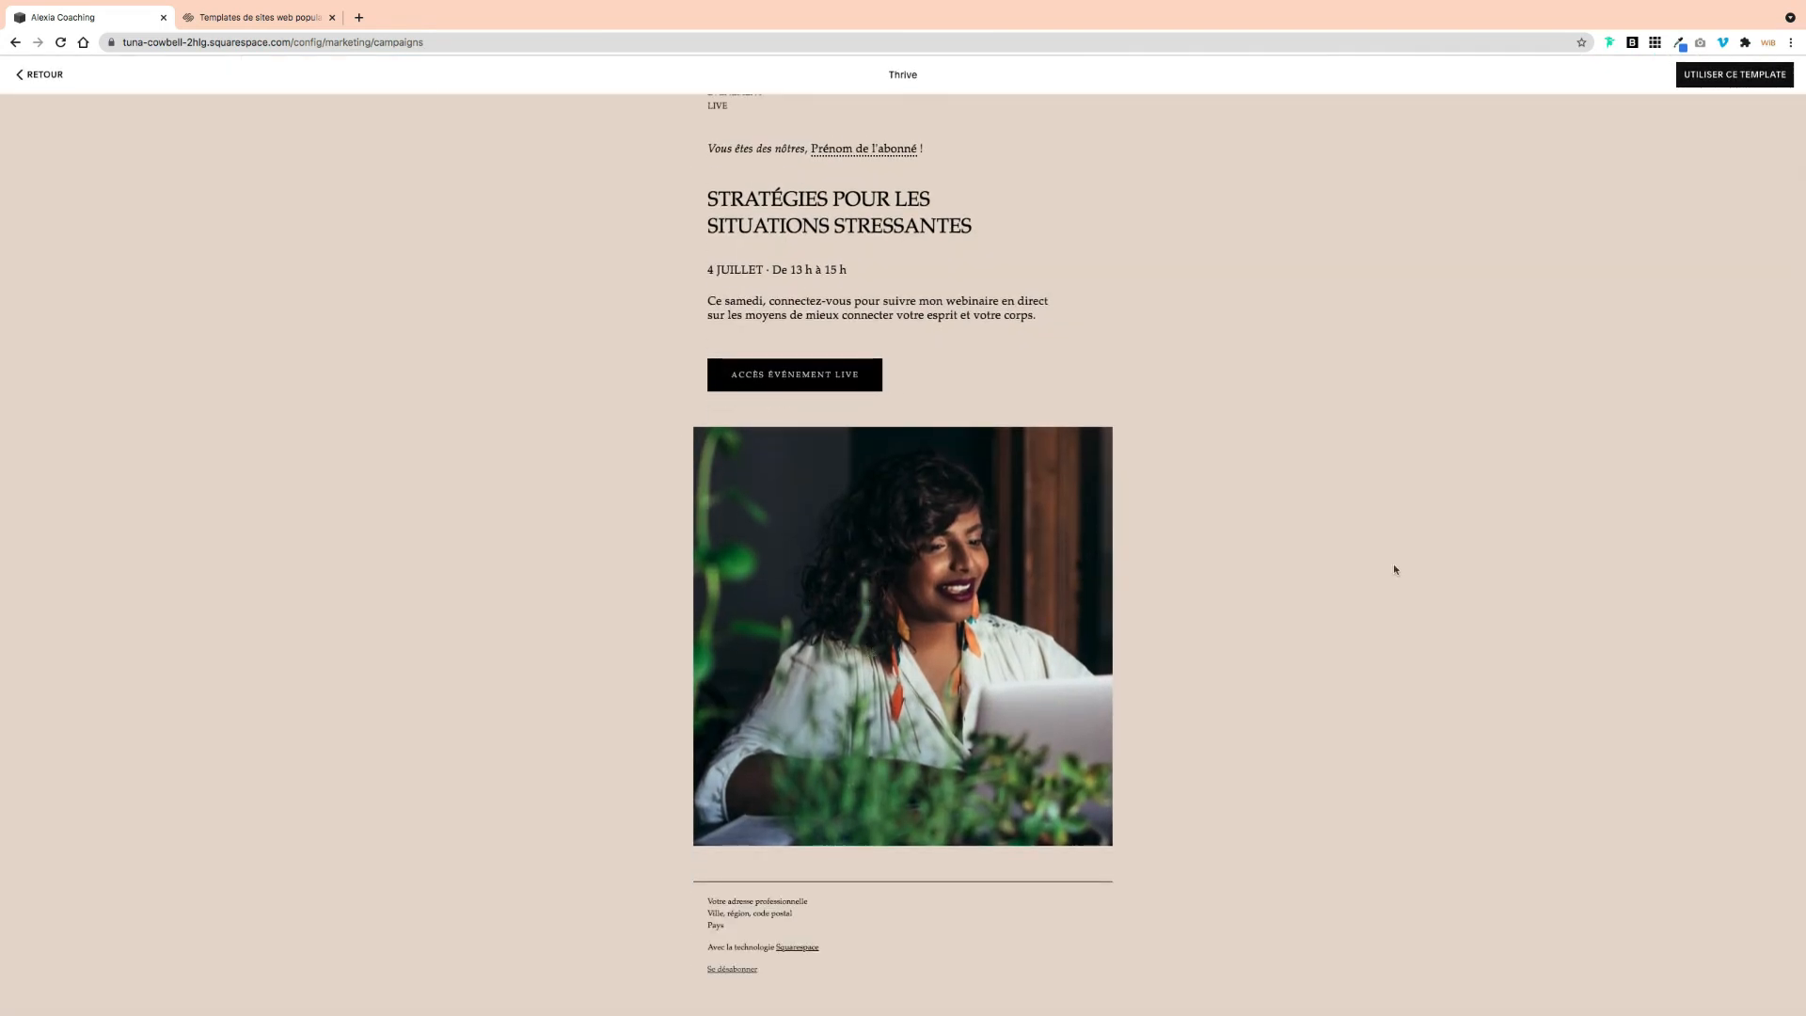
scroll(1394, 569, up, 3)
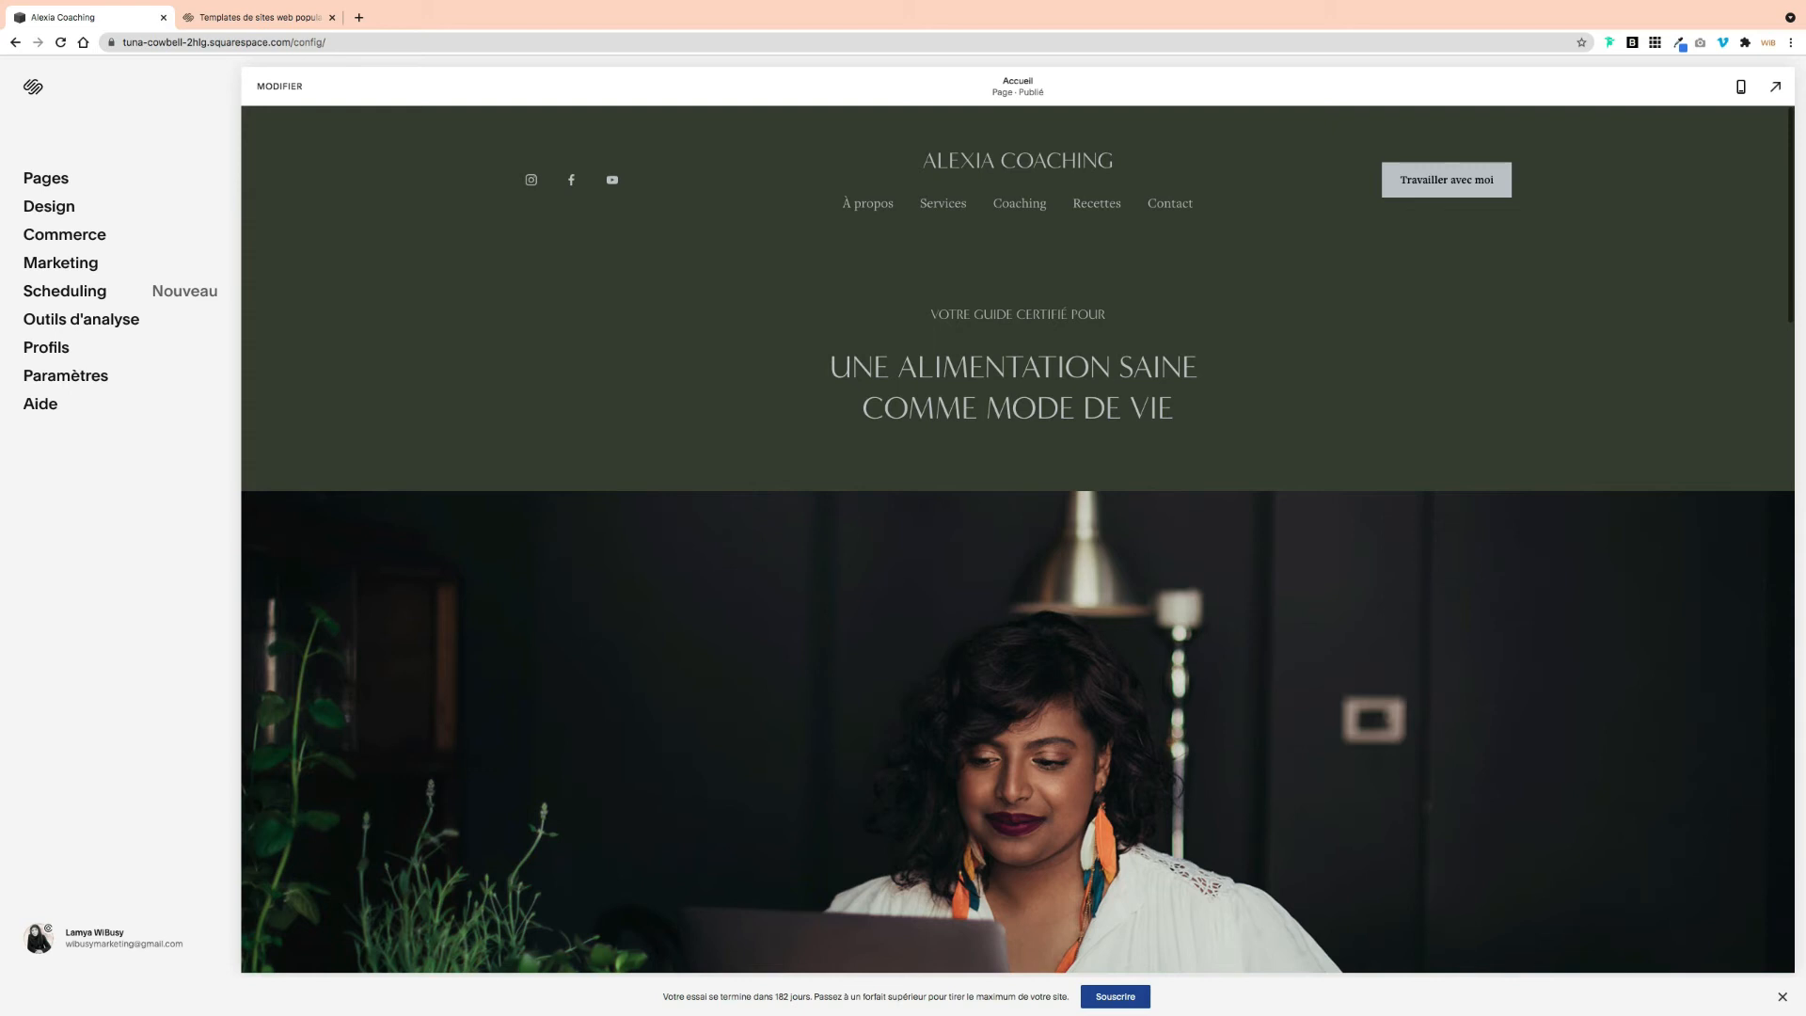
Step: View the Scheduling appointment calendar and return to the site's main menu
click(44, 293)
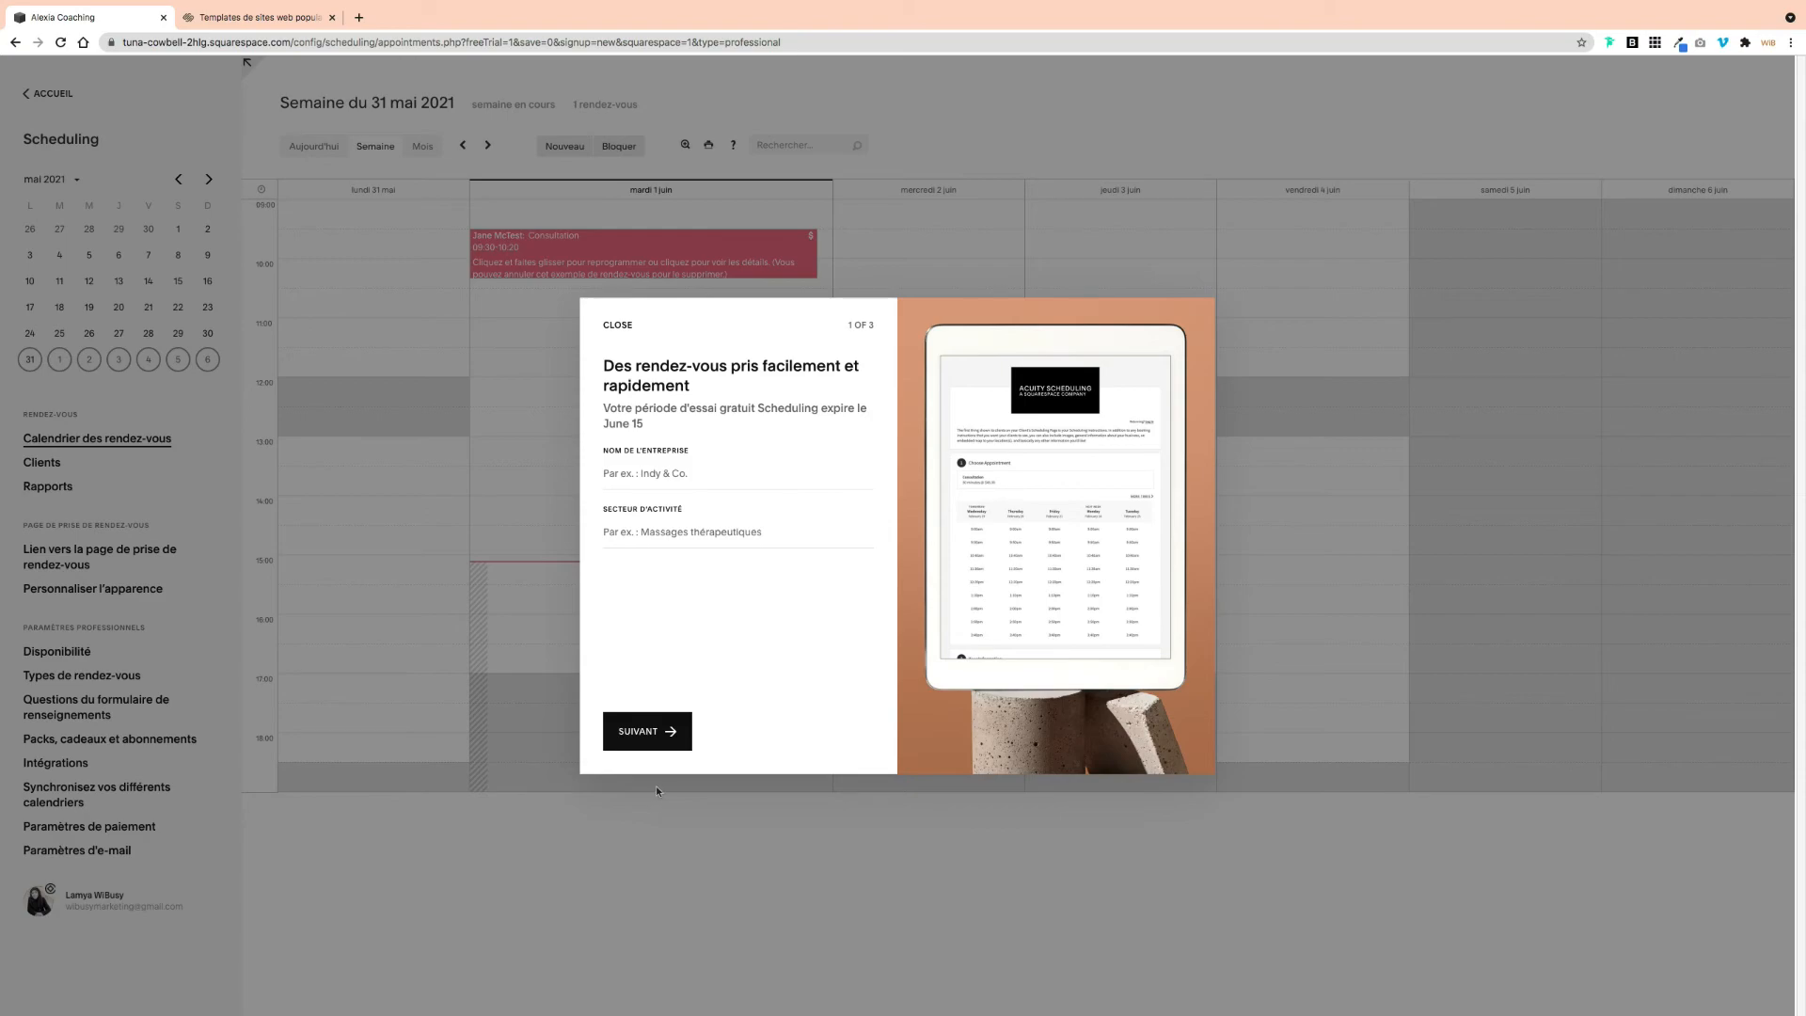
click(53, 94)
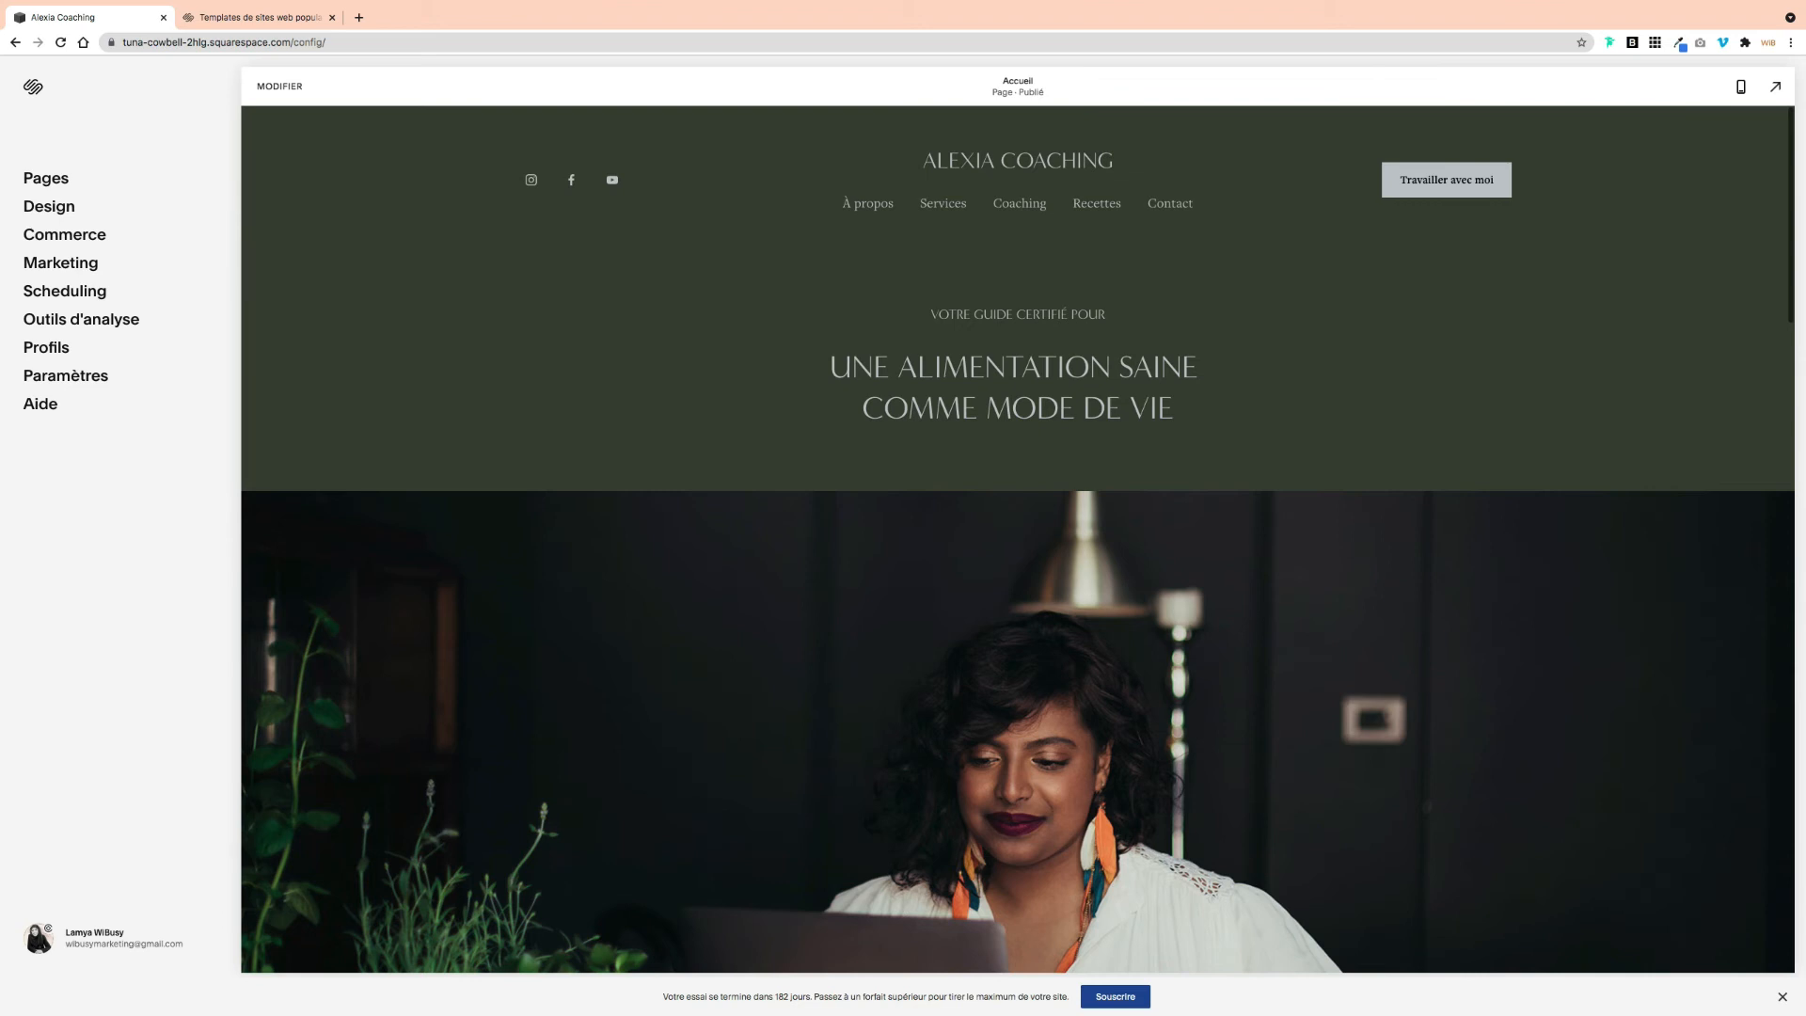
Step: Add a blog page with the Blog 2 layout to the site's main navigation and start a new post in it
click(43, 179)
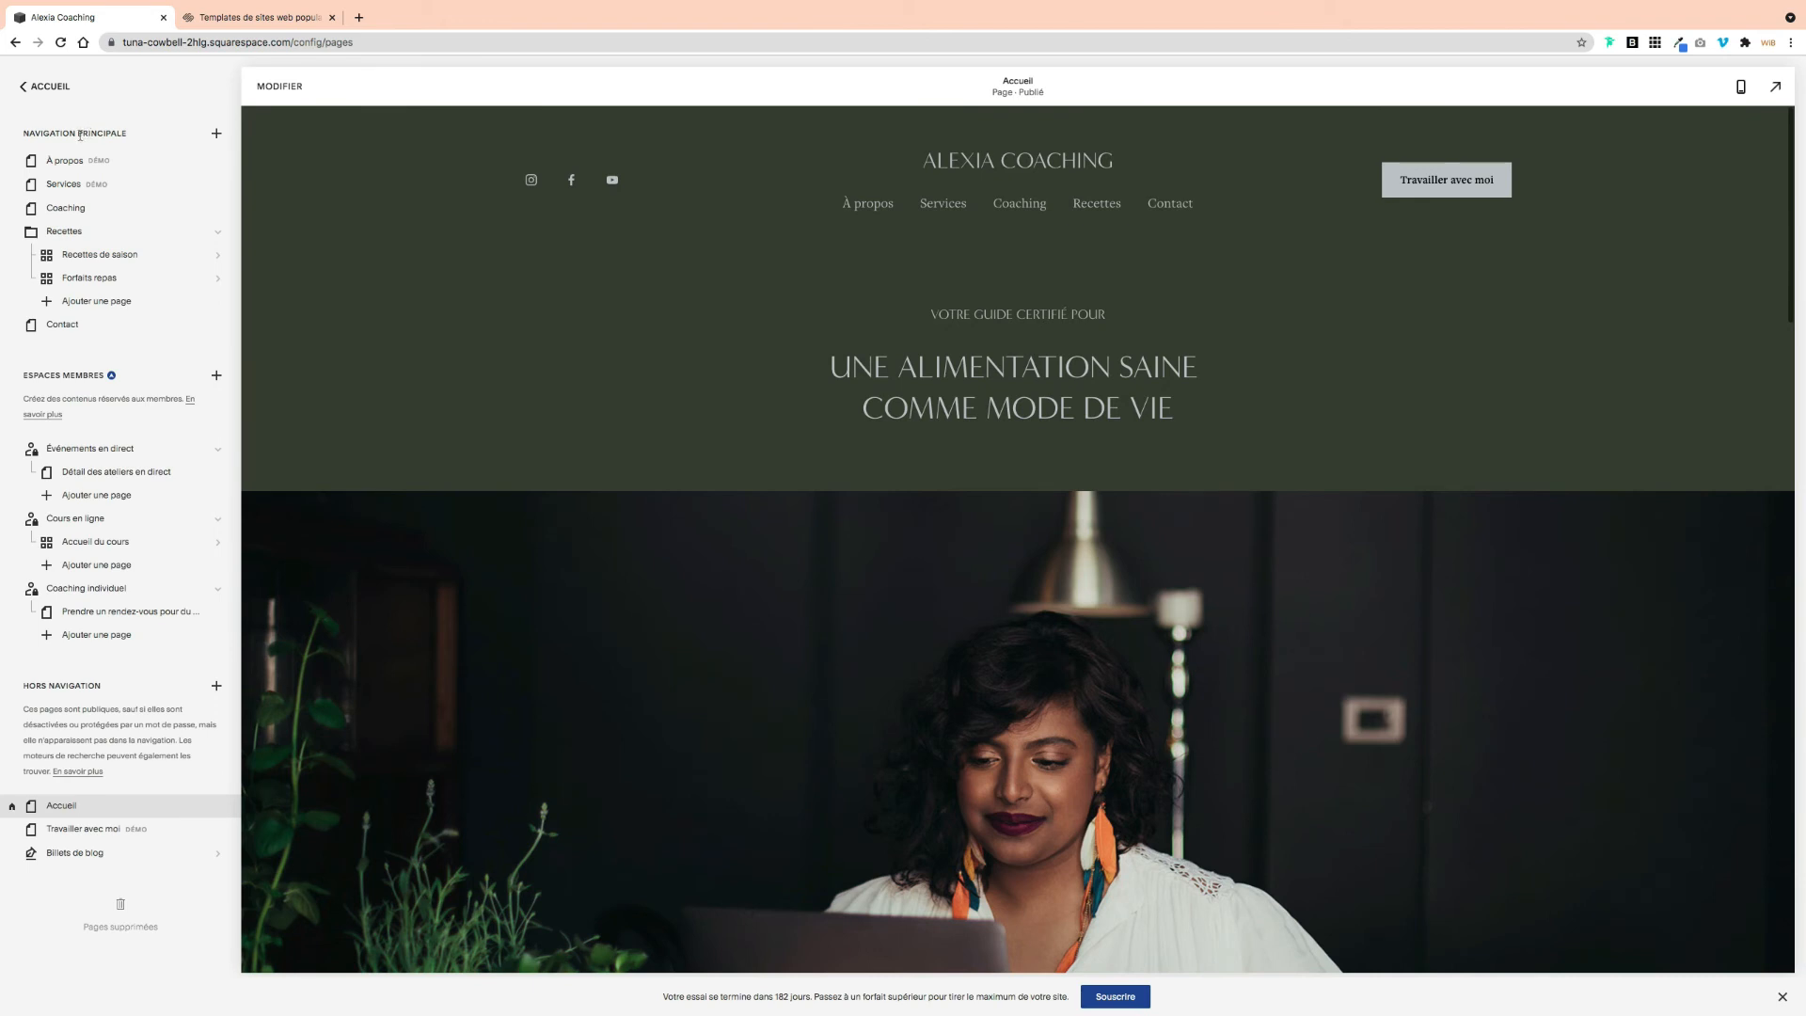
click(217, 134)
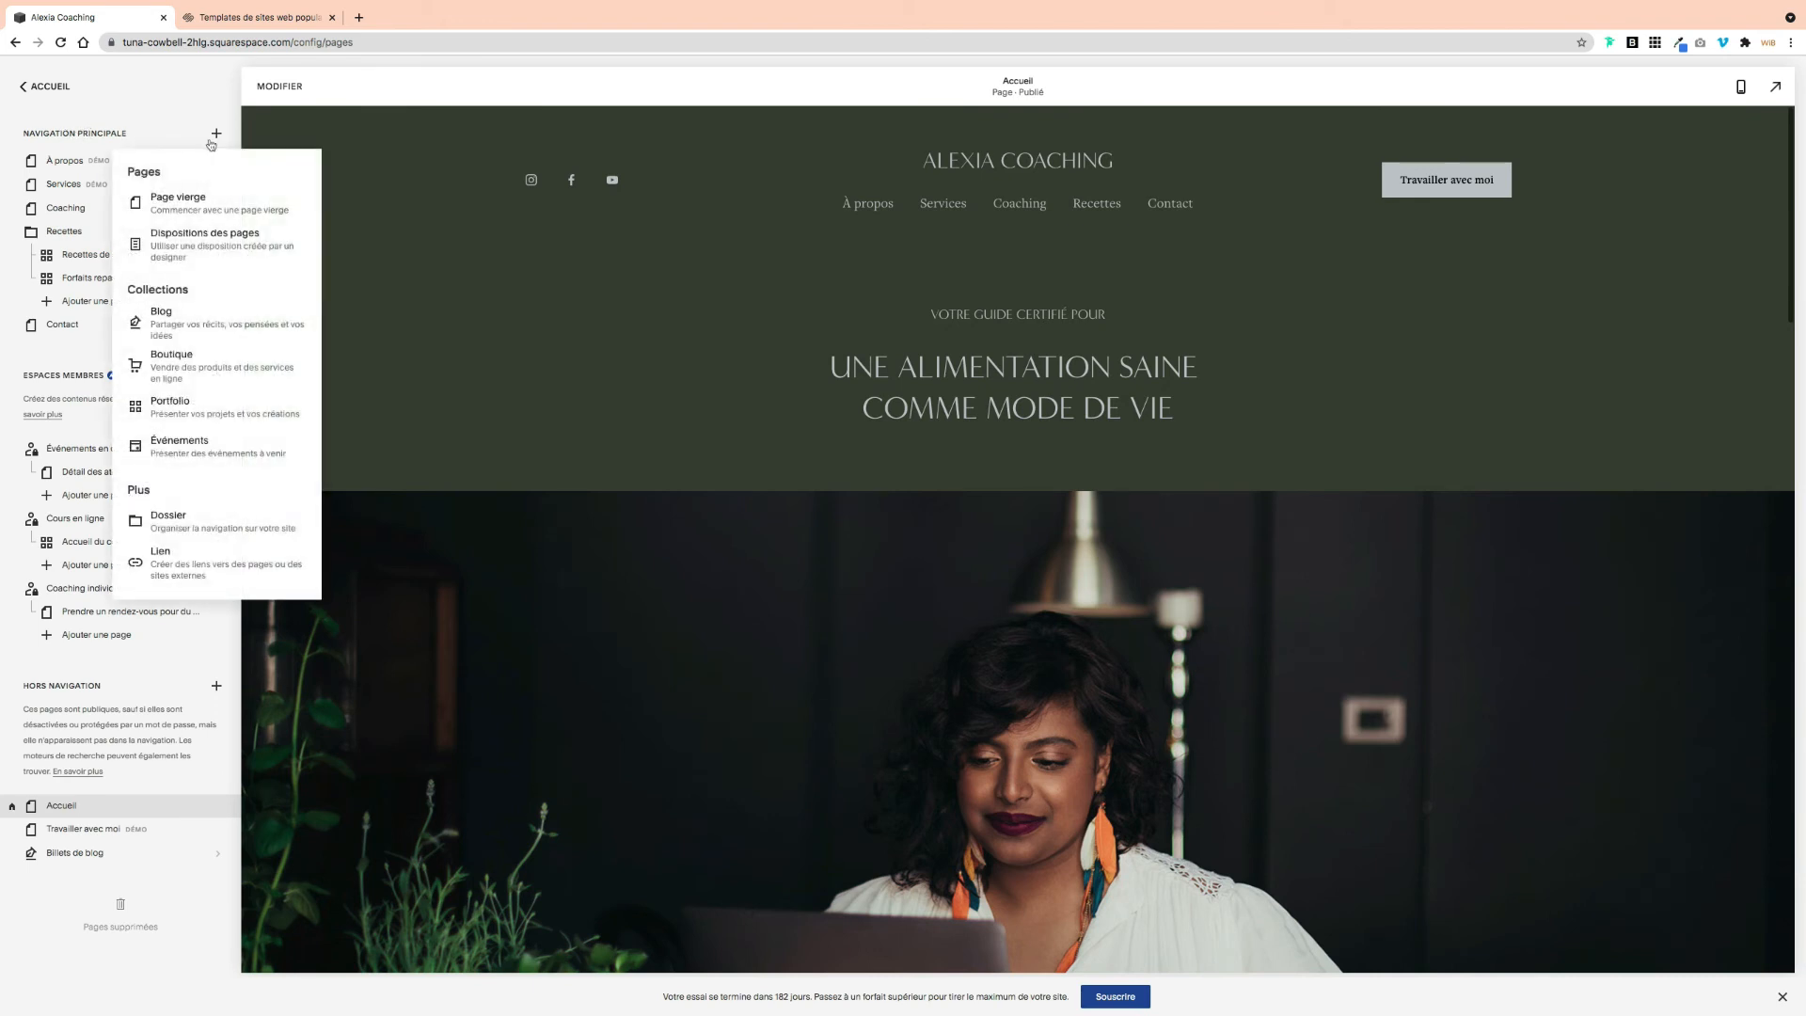
click(165, 330)
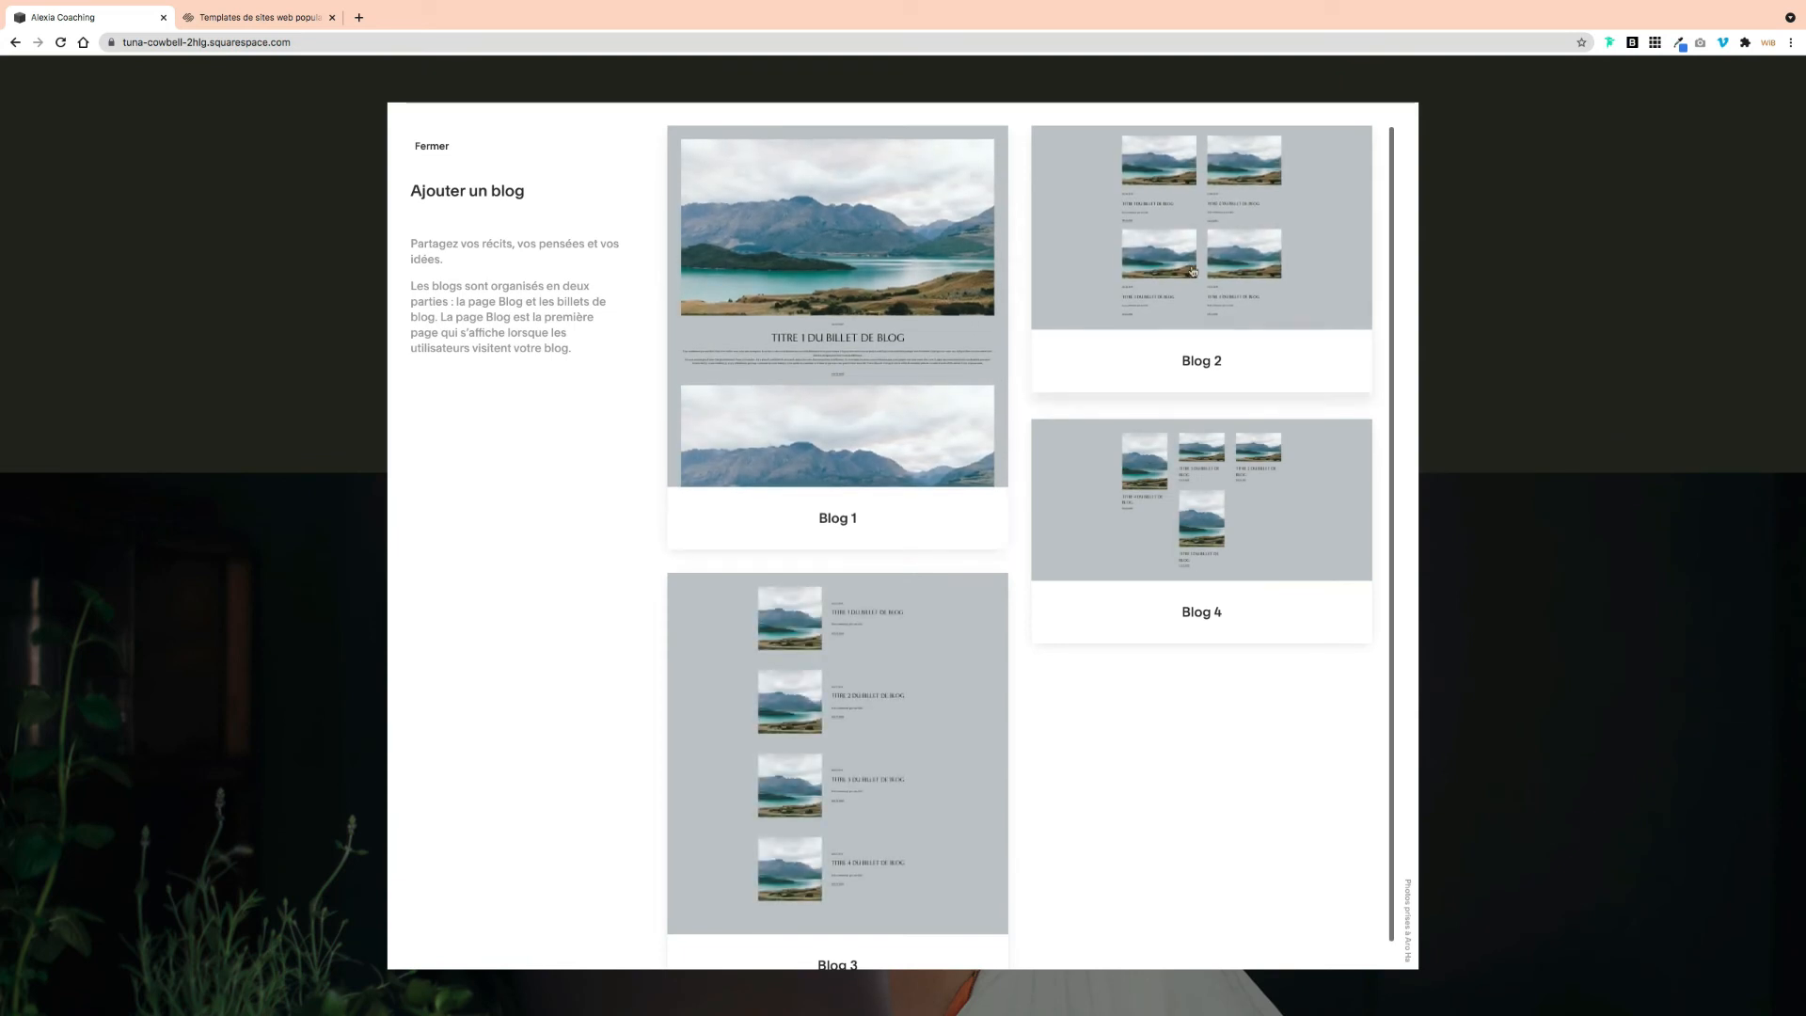
click(1192, 272)
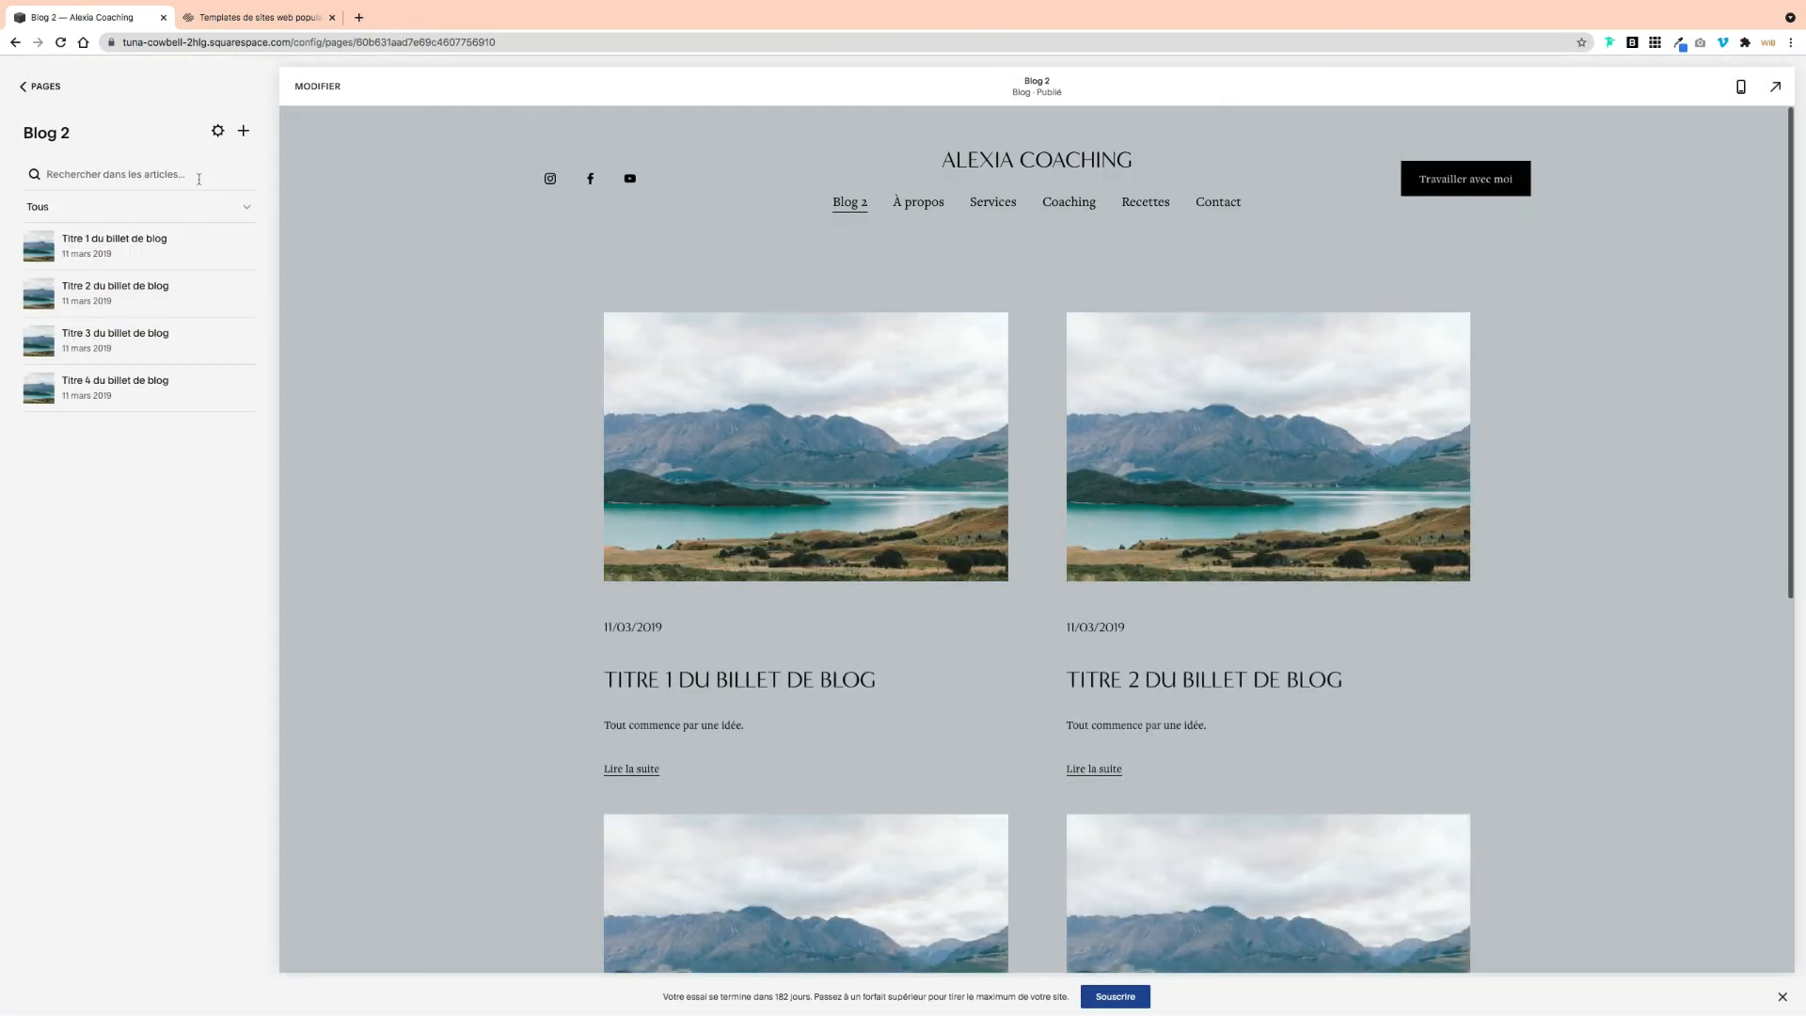
click(243, 131)
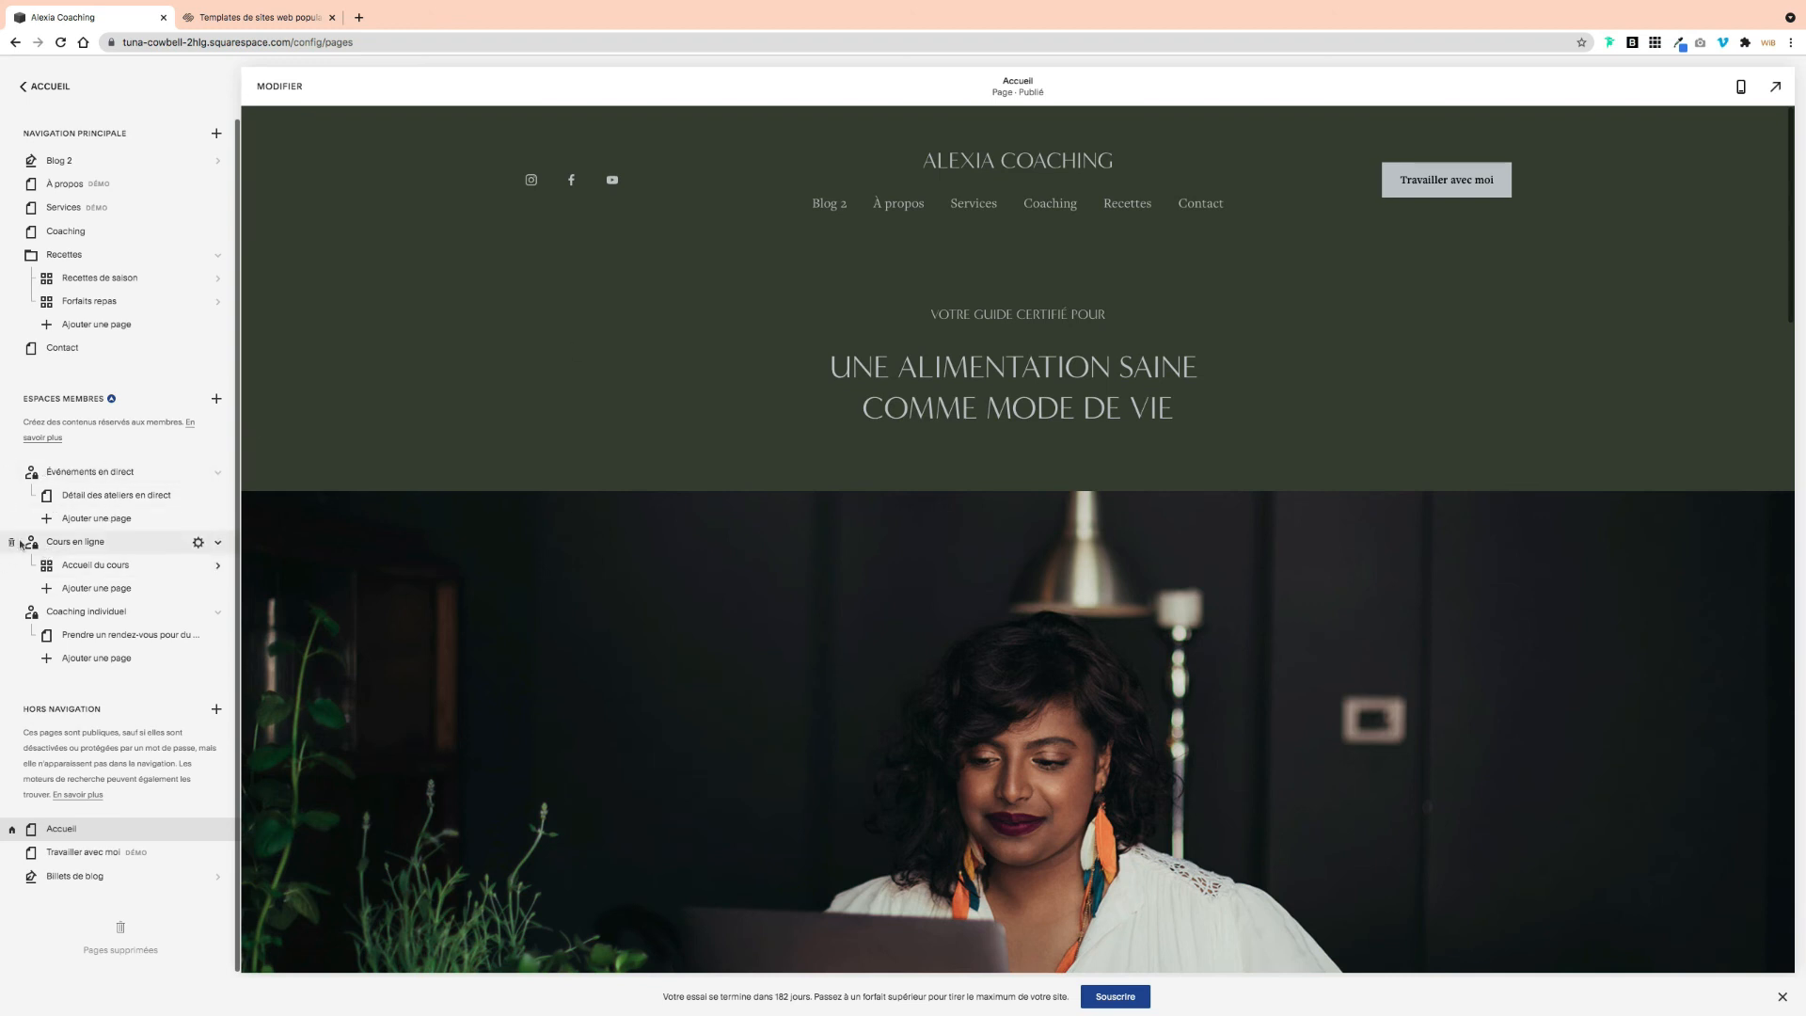
Step: Open the Accueil du cours page of the Cours en ligne member area and review its weekly course tiles
click(94, 565)
scroll(726, 488, down, 3)
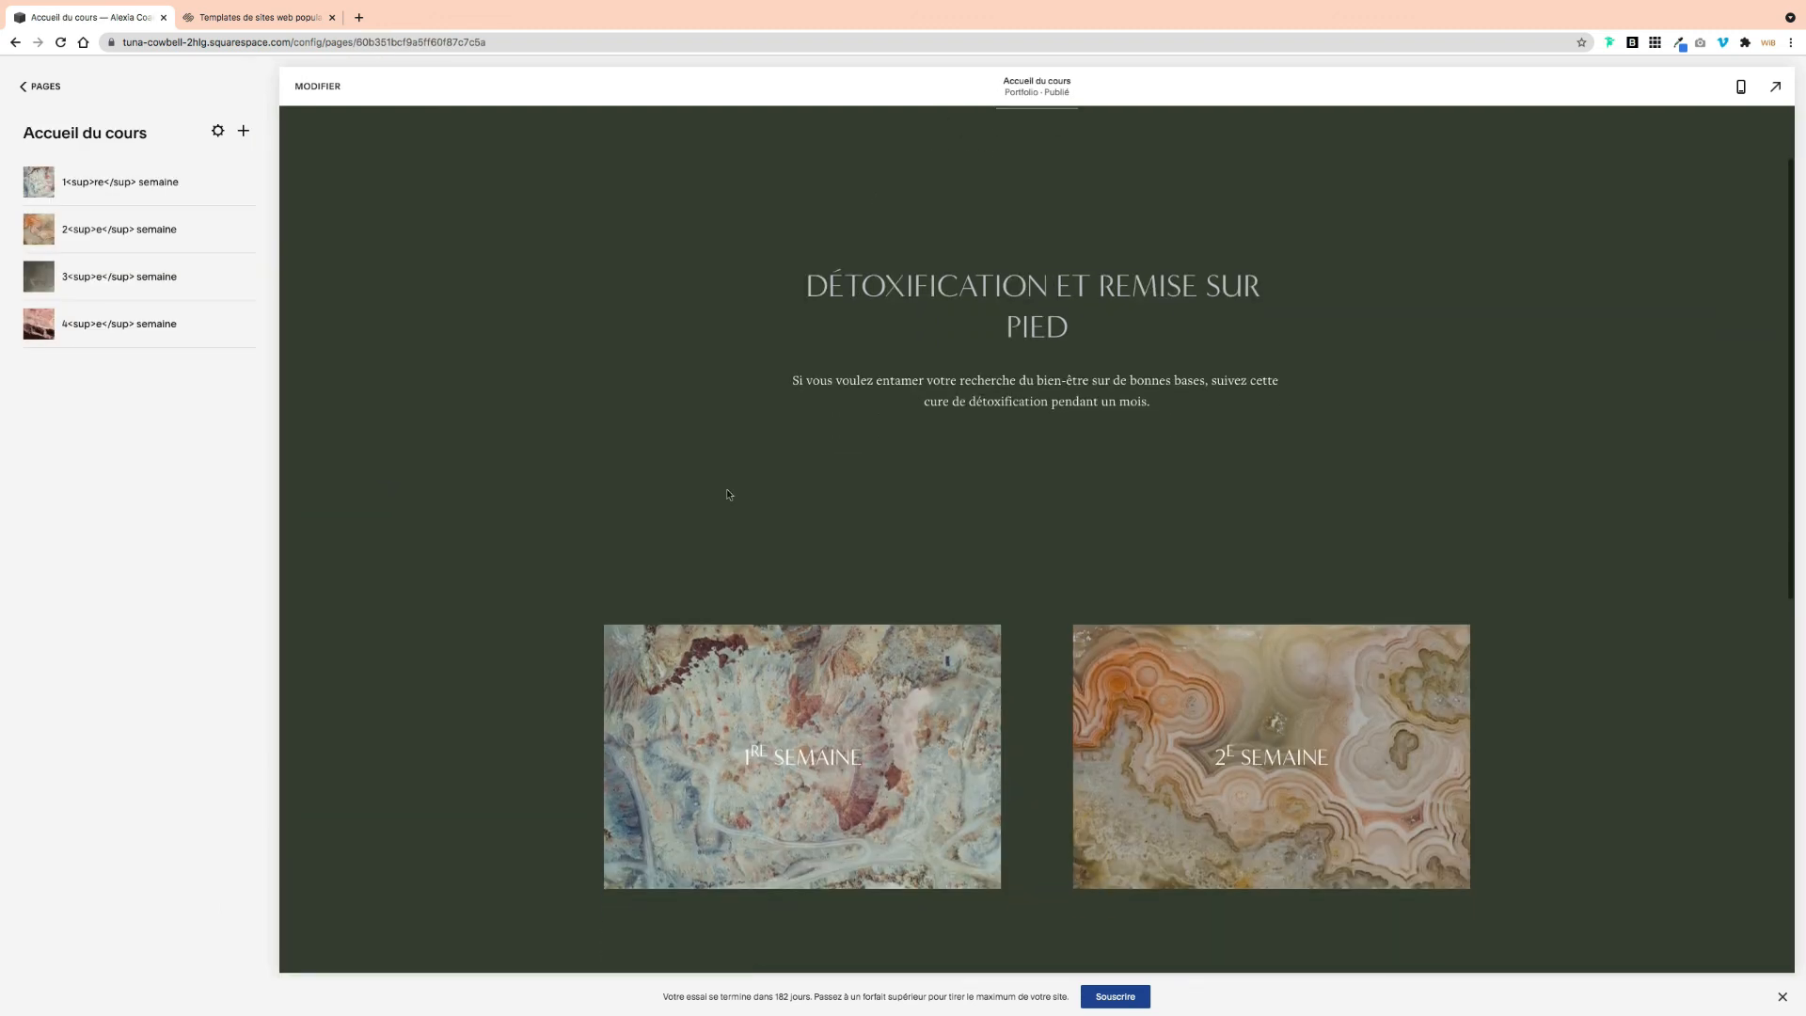
scroll(530, 516, down, 3)
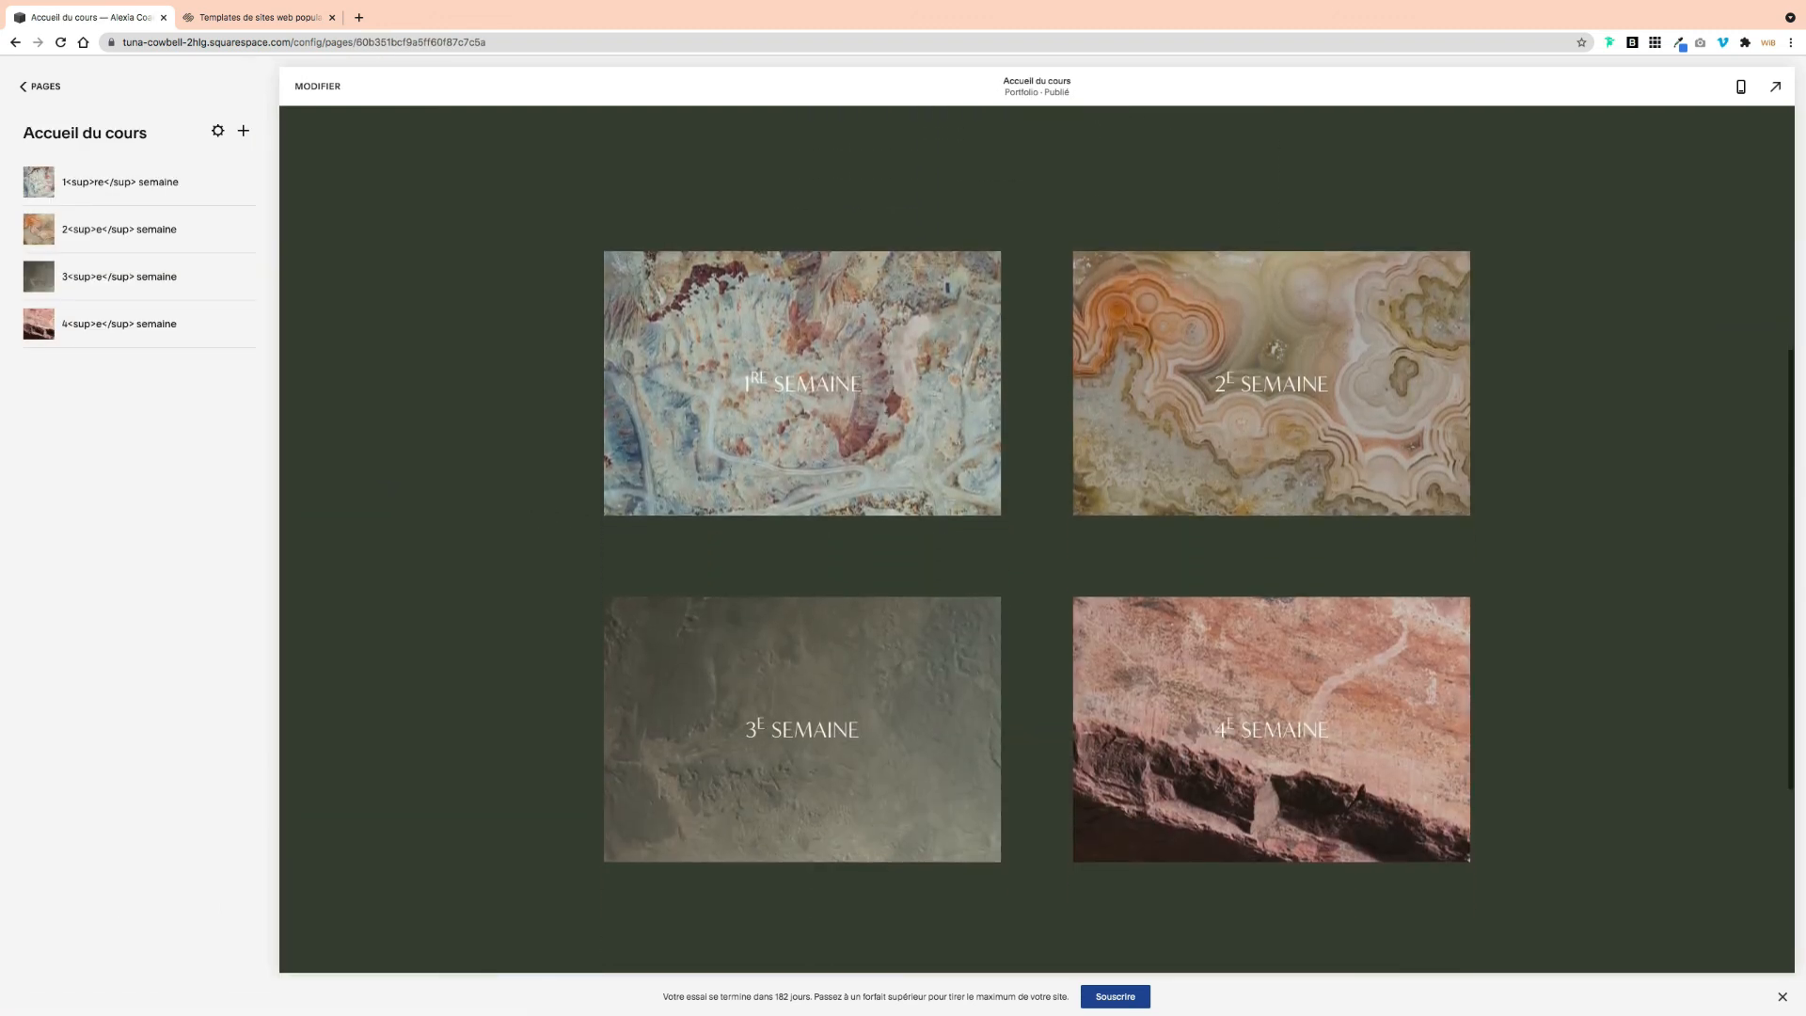
scroll(530, 516, down, 4)
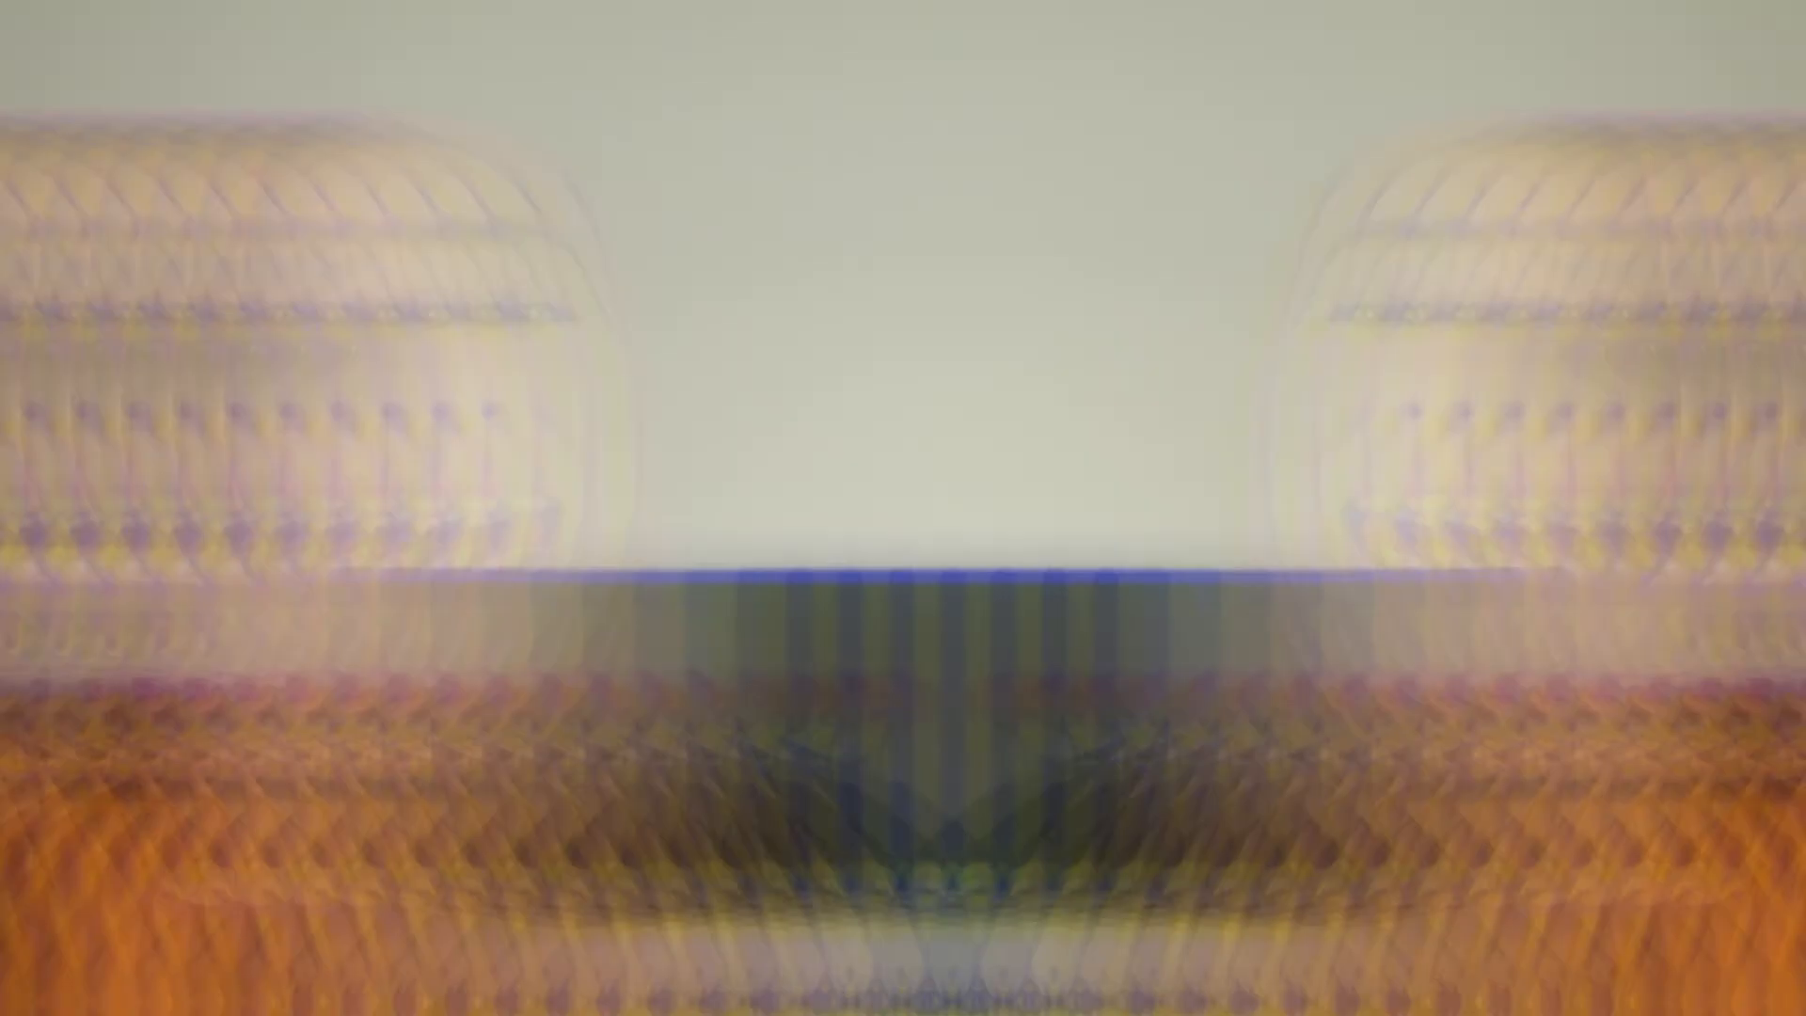